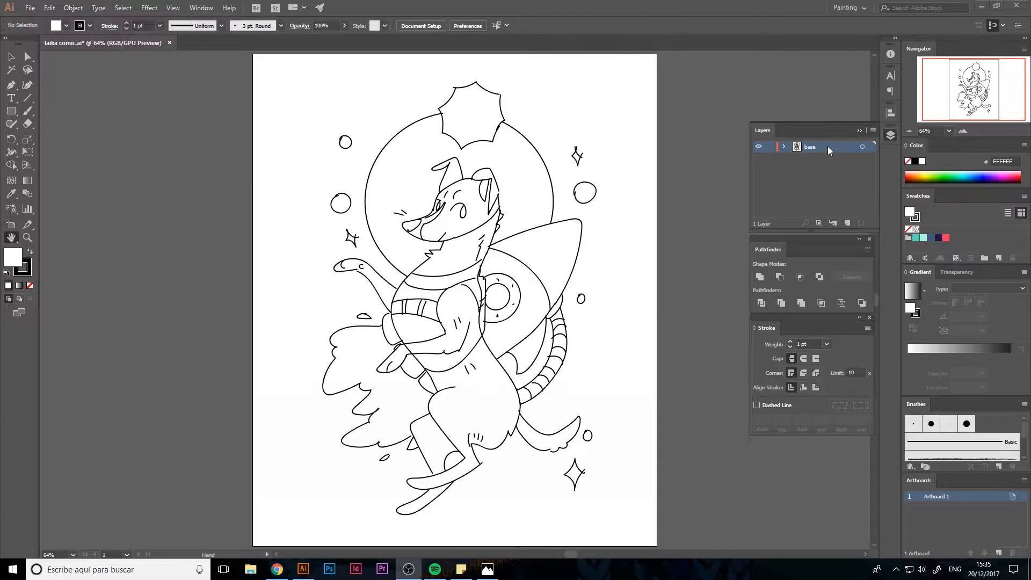
Step: Lock the base line-art layer through its layer options
double_click(827, 146)
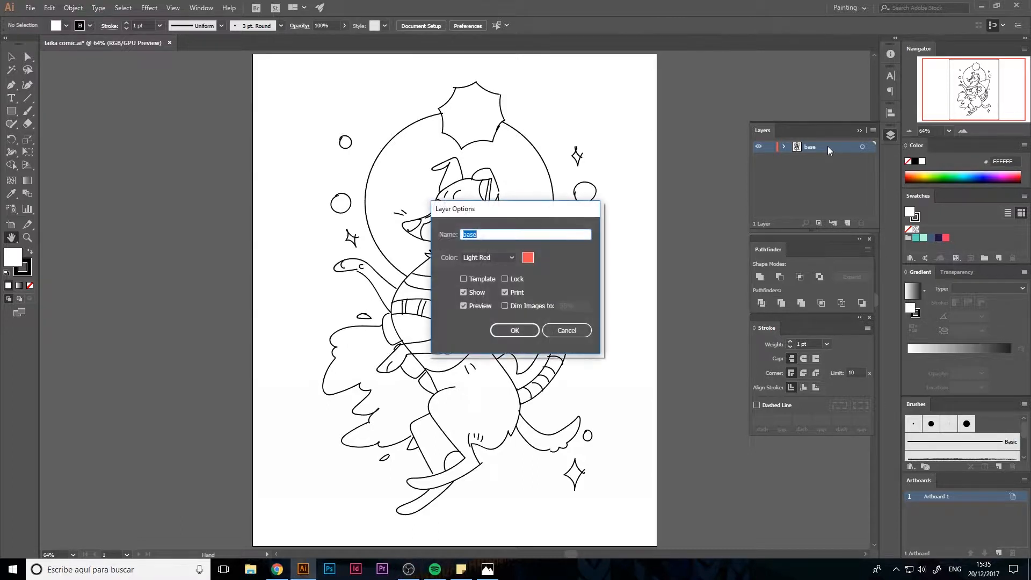
click(496, 279)
click(527, 331)
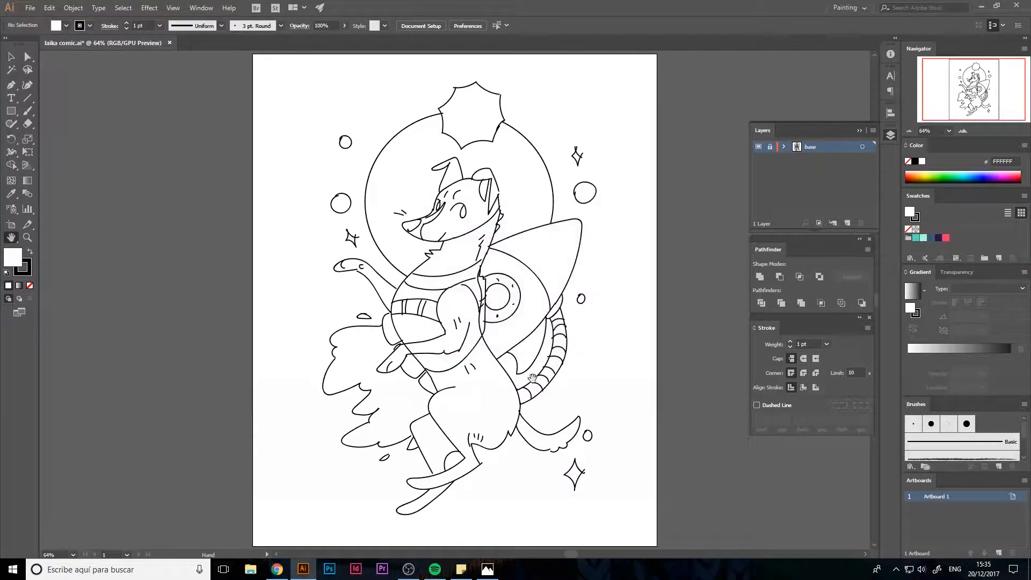
Step: Add a new layer and set its layer colour to Teal
click(848, 222)
double_click(834, 147)
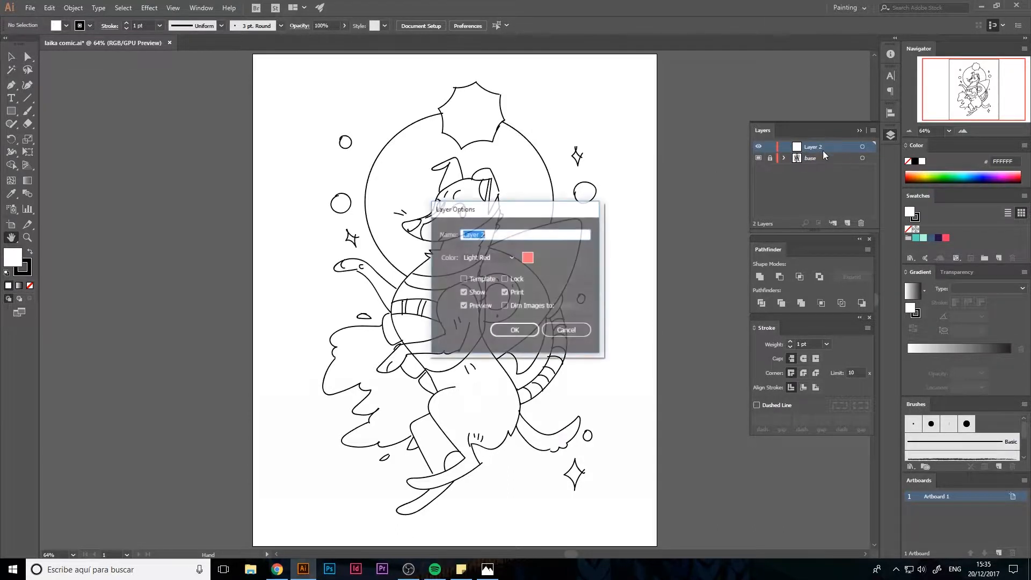
click(502, 259)
click(488, 389)
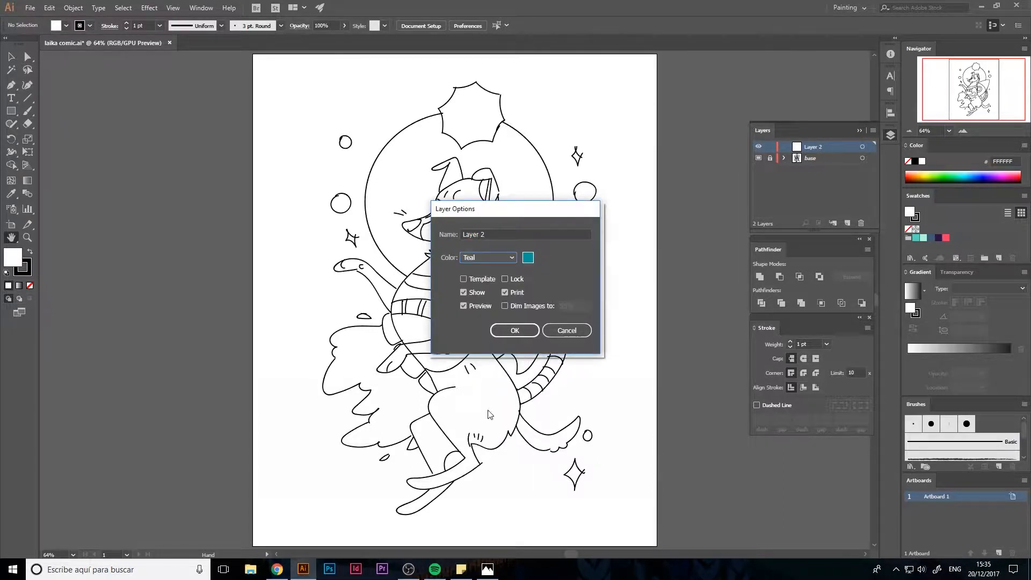
click(516, 331)
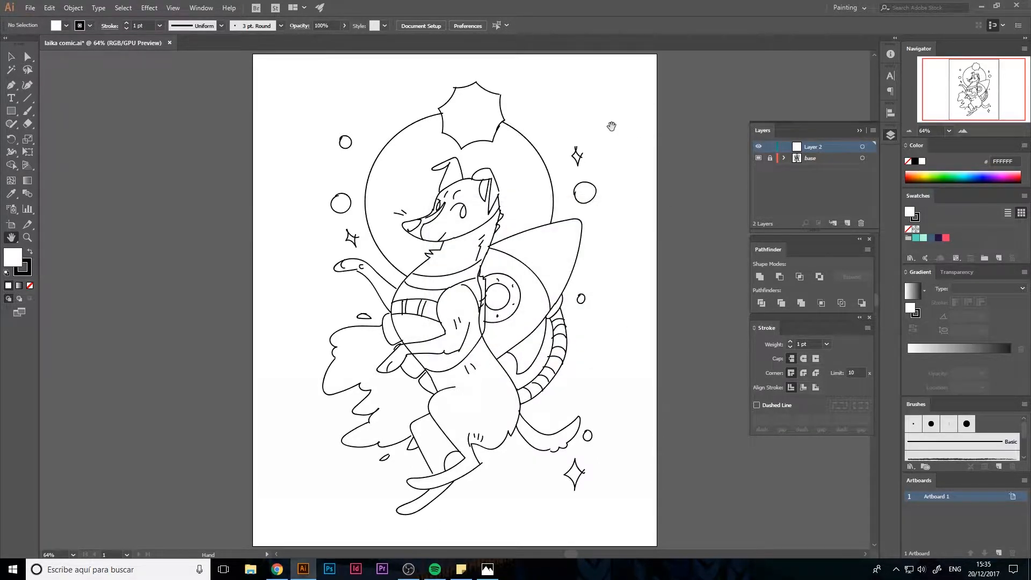
Step: Draw a background rectangle about 1069 by 1339 px inside the artboard margins and fill it with the dark blue swatch 3E5C76
key(m)
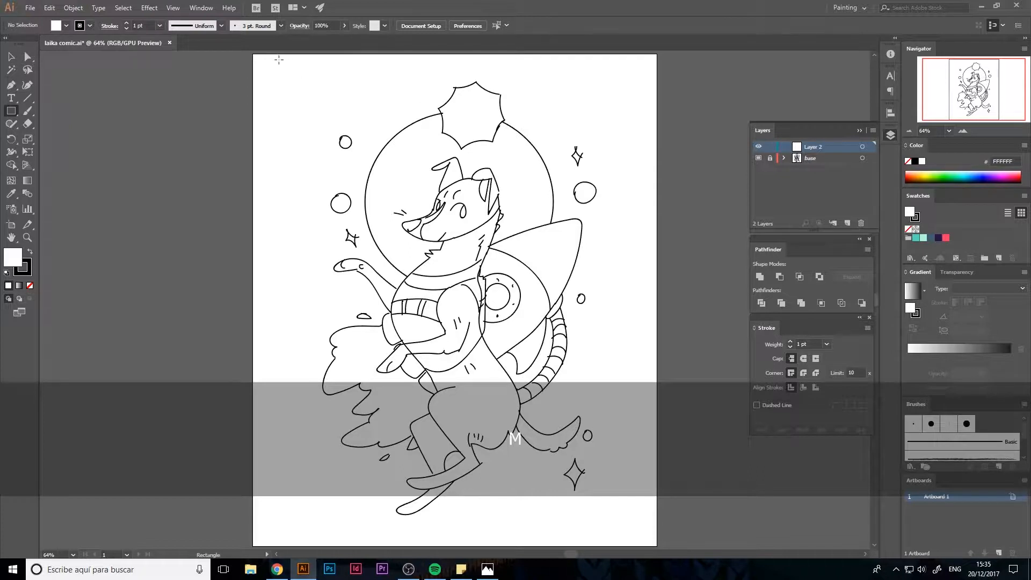
mouse_move(269, 71)
mouse_down()
mouse_move(568, 492)
mouse_move(618, 535)
mouse_move(645, 537)
mouse_move(637, 531)
mouse_up()
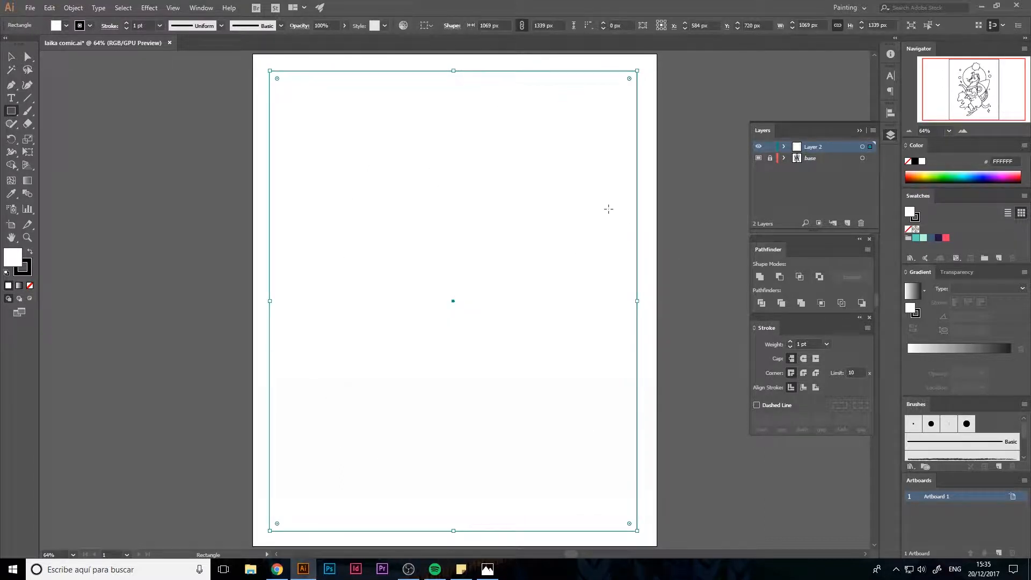
click(932, 240)
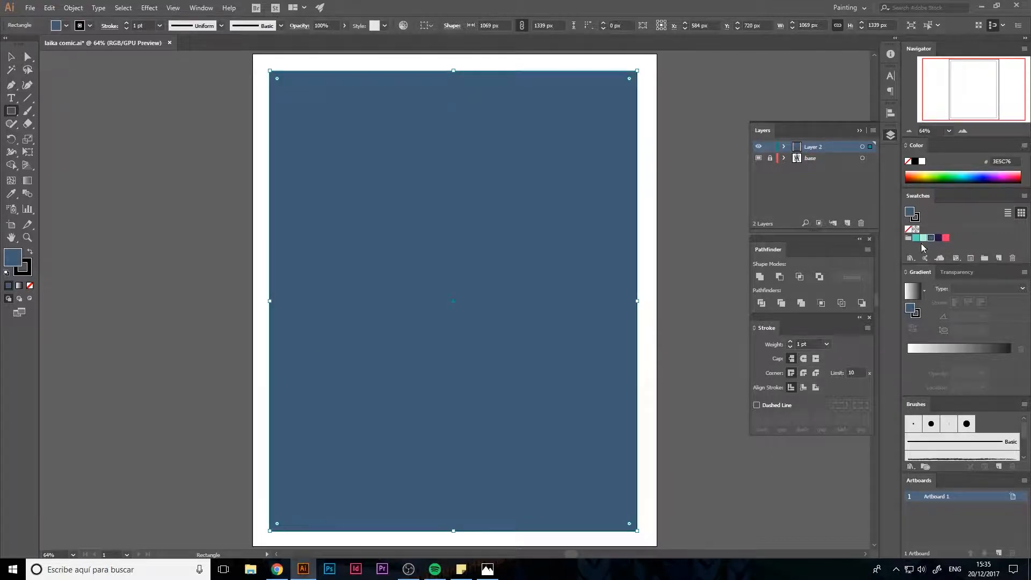
key(v)
click(651, 397)
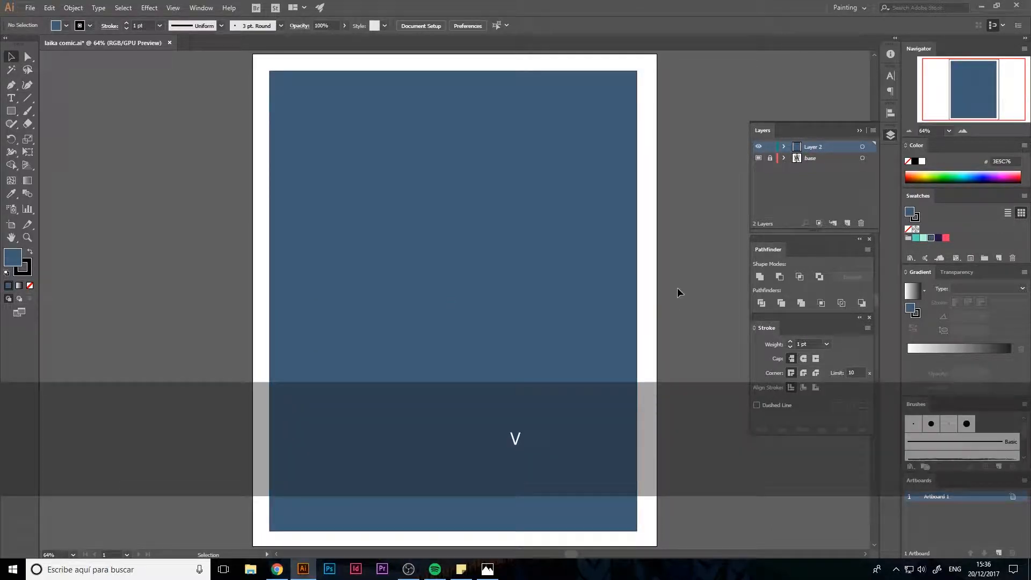
Step: Place Layer 2 beneath the base layer and remove the blue rectangle's stroke
drag(810, 165, 811, 166)
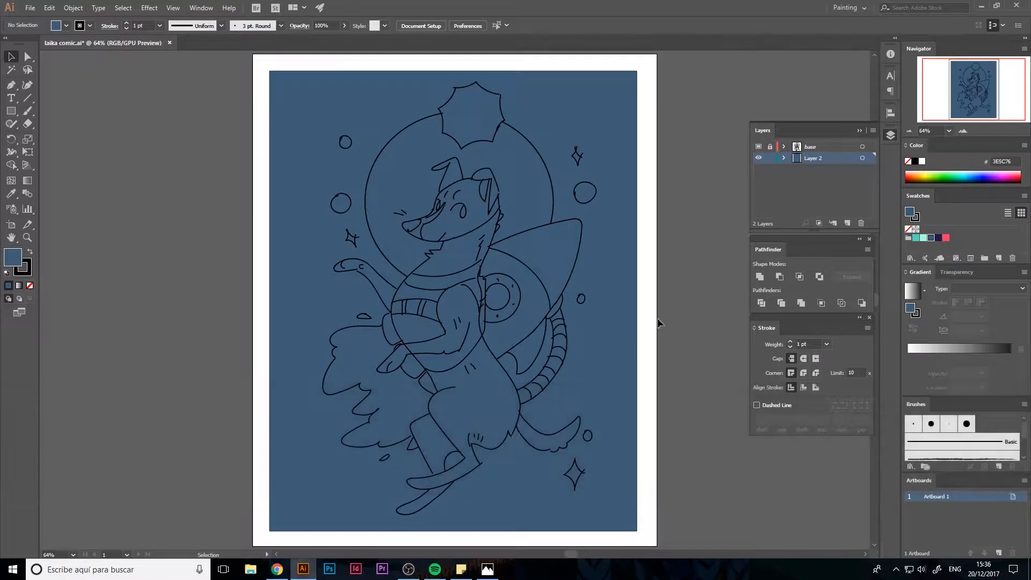
click(630, 296)
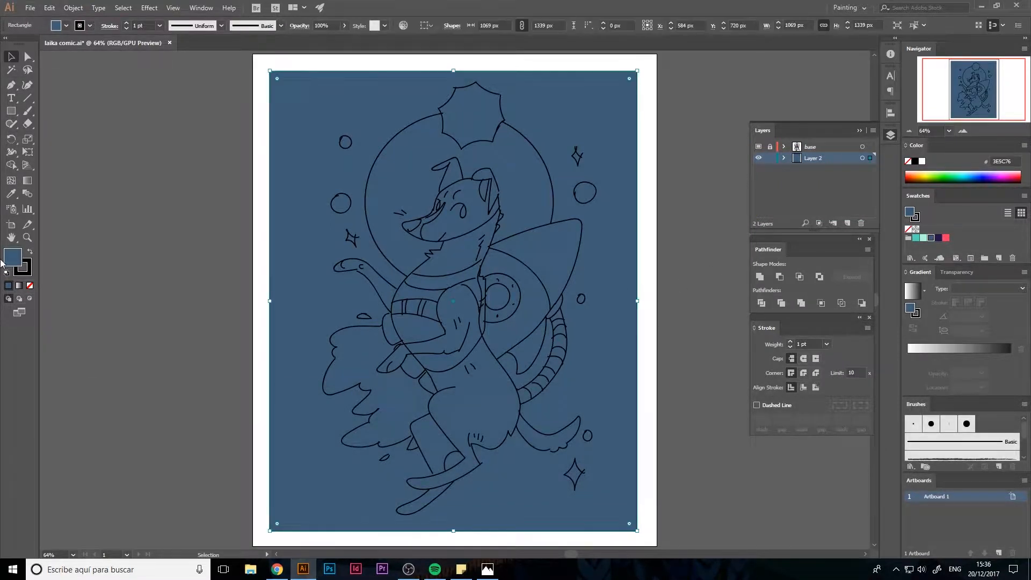
click(31, 285)
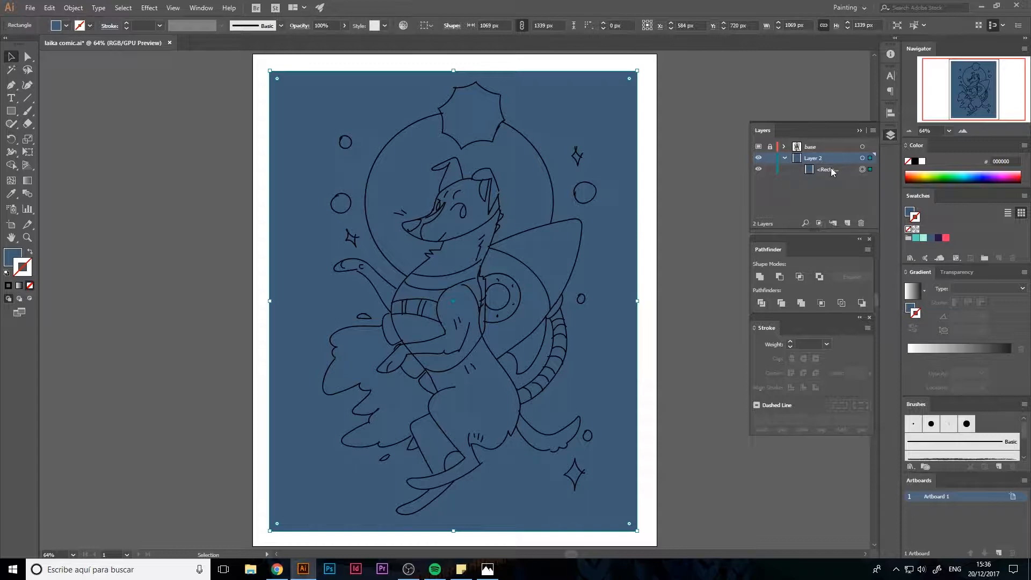
Step: Undo the mistaken deletion of the background rectangle and lock the rectangle within Layer 2
click(865, 222)
key(ctrl+z)
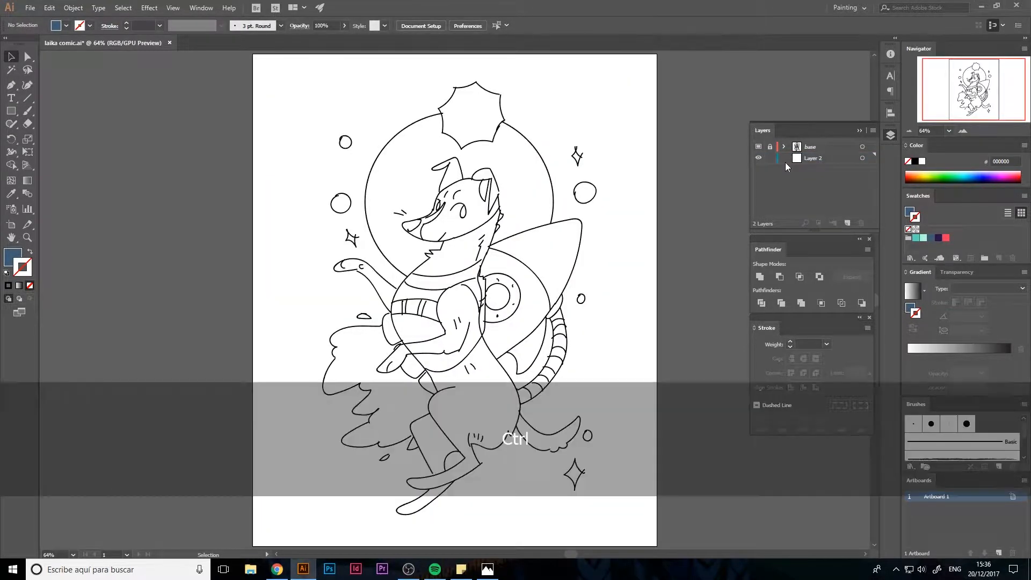
click(770, 169)
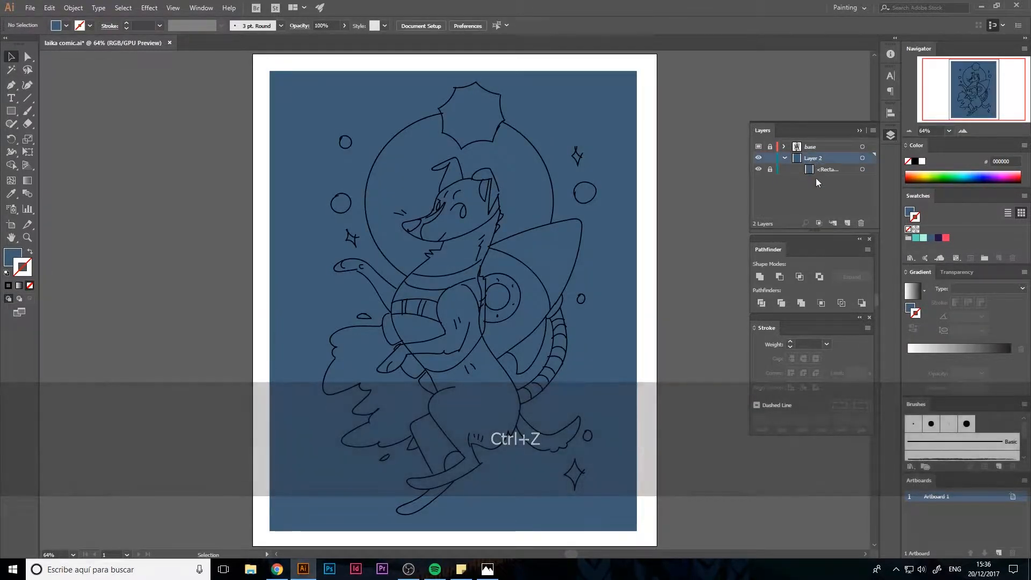
Step: Draw a circle about 543 px wide over the sketched moon, filled with the mint swatch ACFCD9 and without a stroke
key(l)
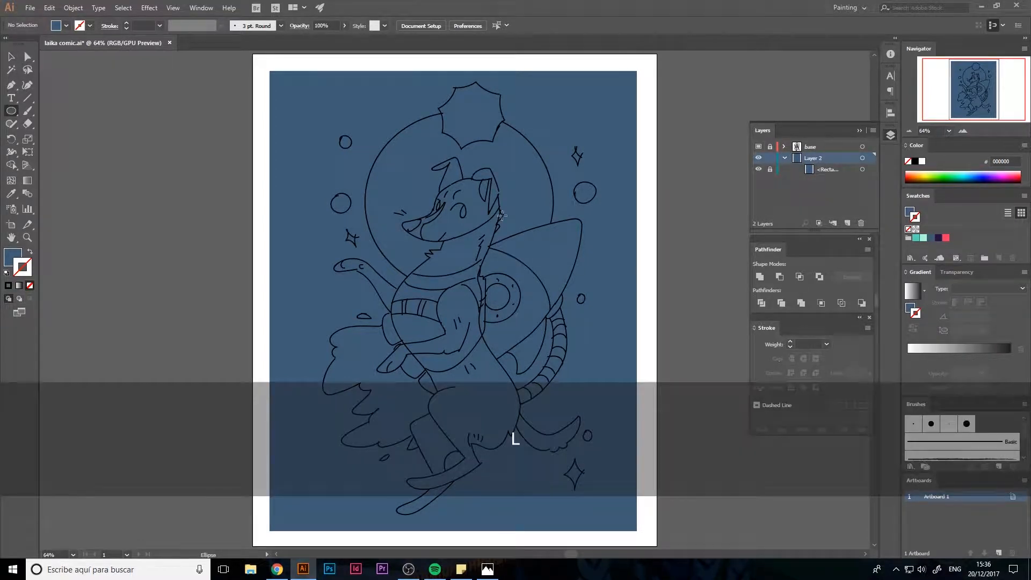
click(924, 238)
key(shift)
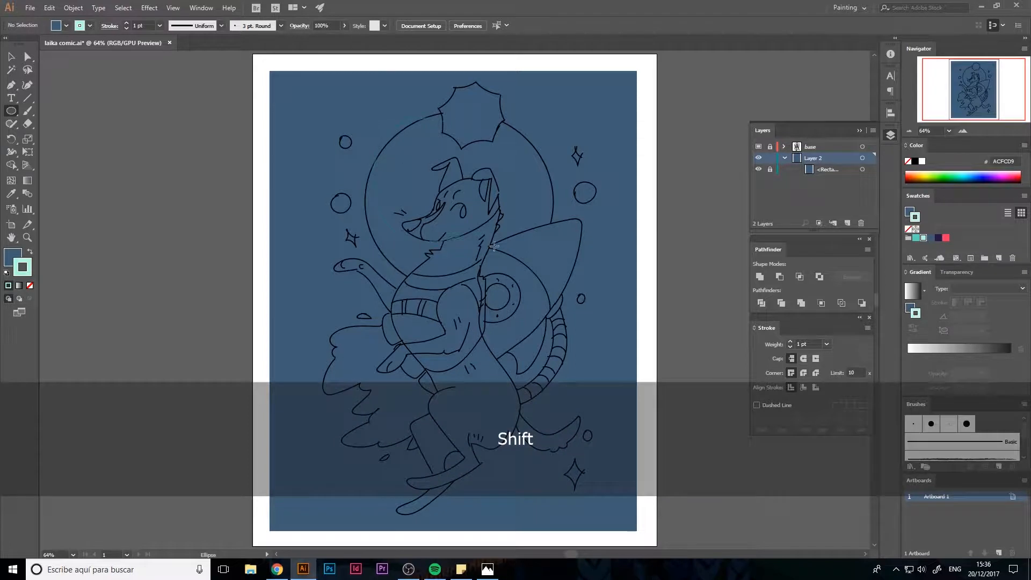
drag(551, 303, 553, 304)
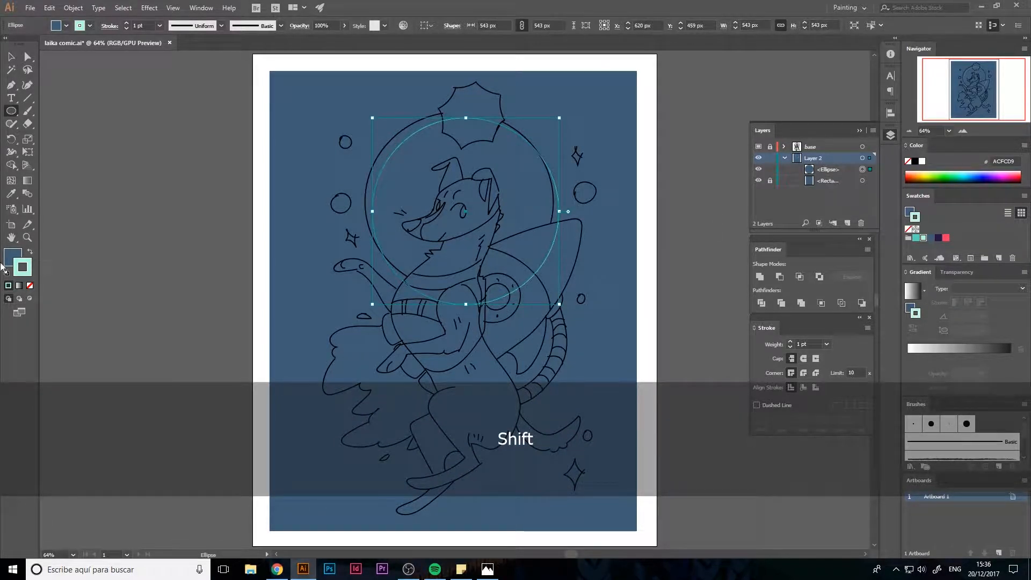
click(30, 252)
click(30, 285)
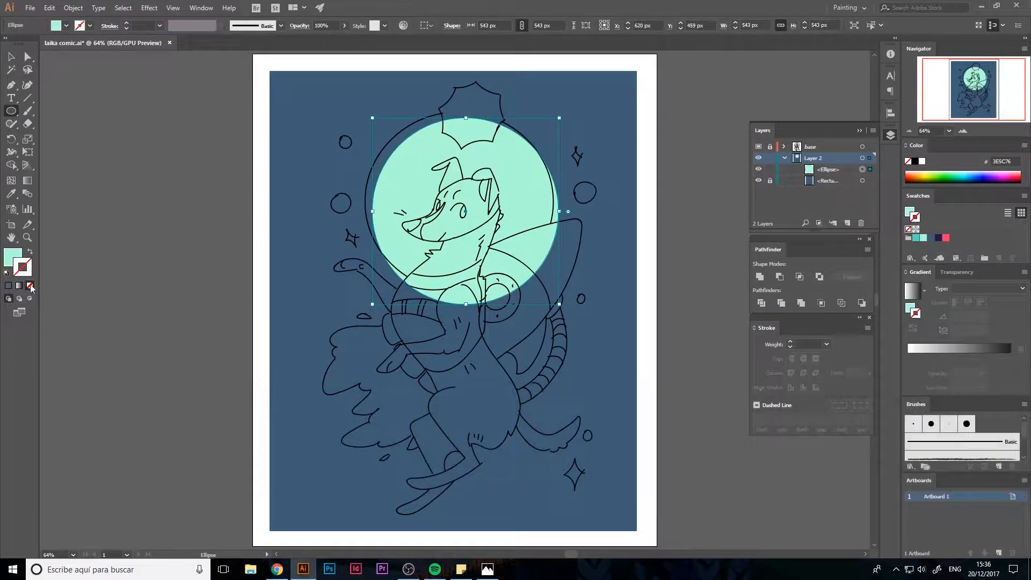
Step: Reposition and proportionally resize the mint circle to match the sketched moon outline behind the dog's head
key(v)
click(276, 346)
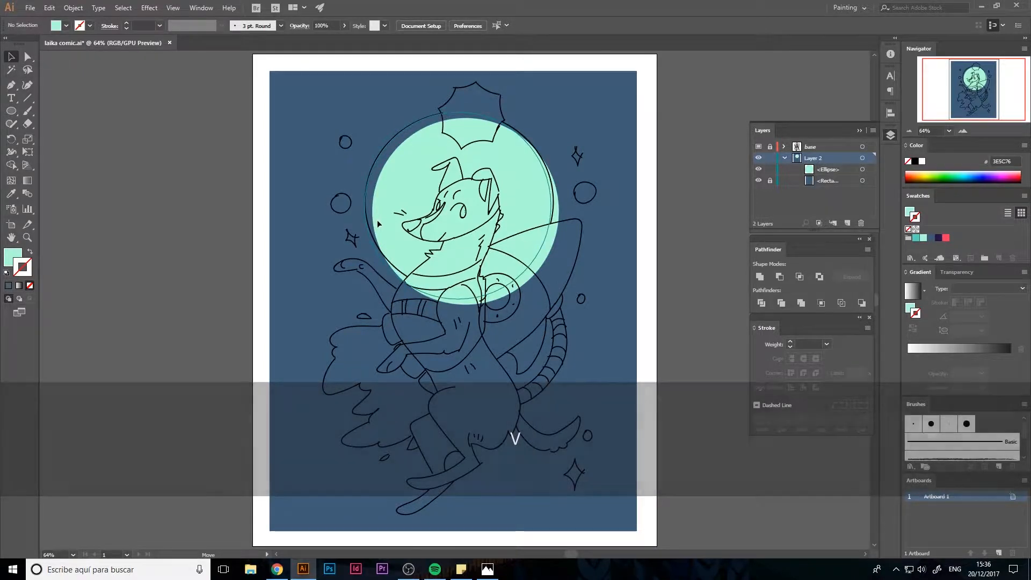
click(378, 219)
key(shift)
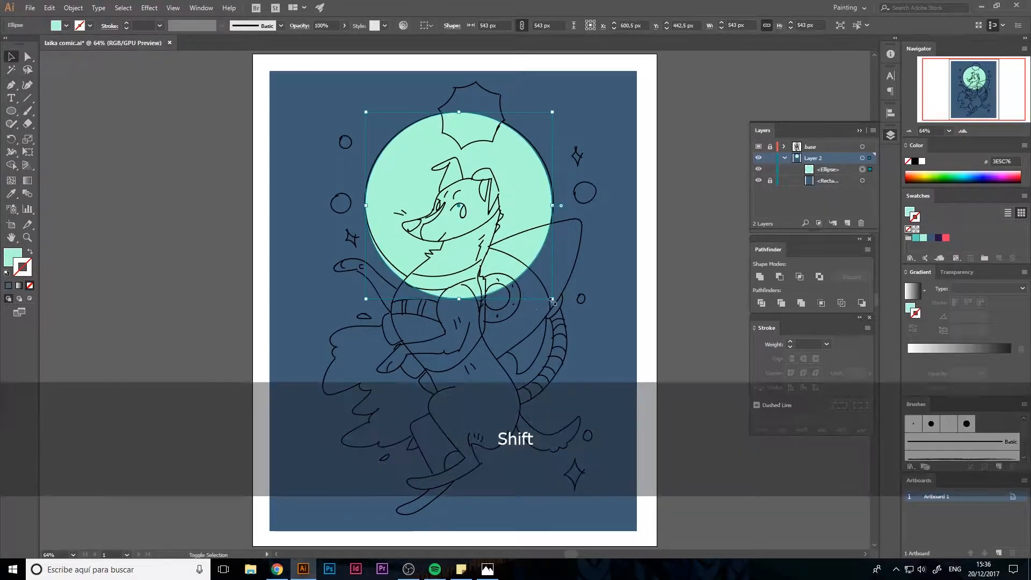
mouse_move(552, 300)
mouse_down()
mouse_move(544, 293)
mouse_move(556, 317)
mouse_up()
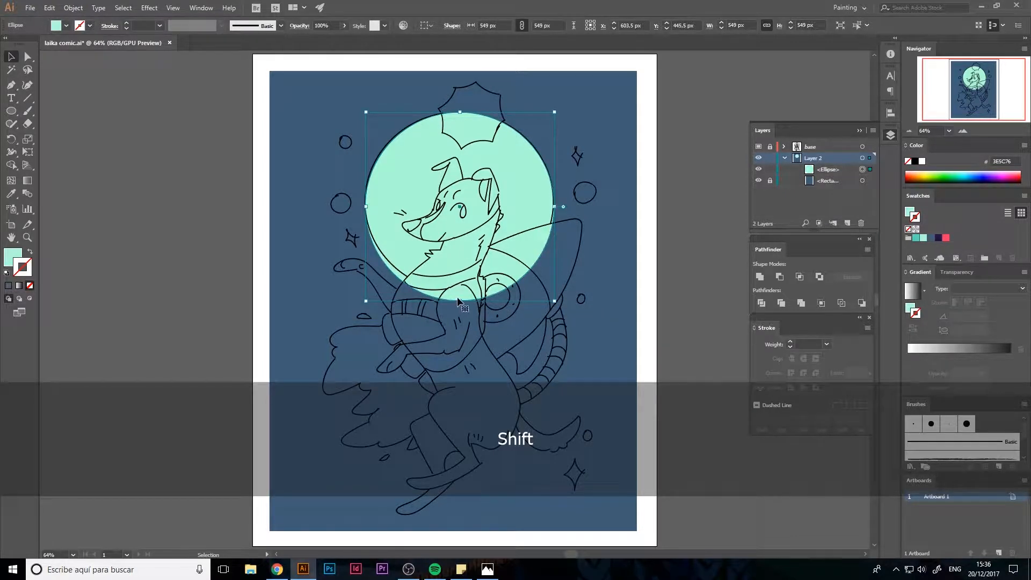
key(alt)
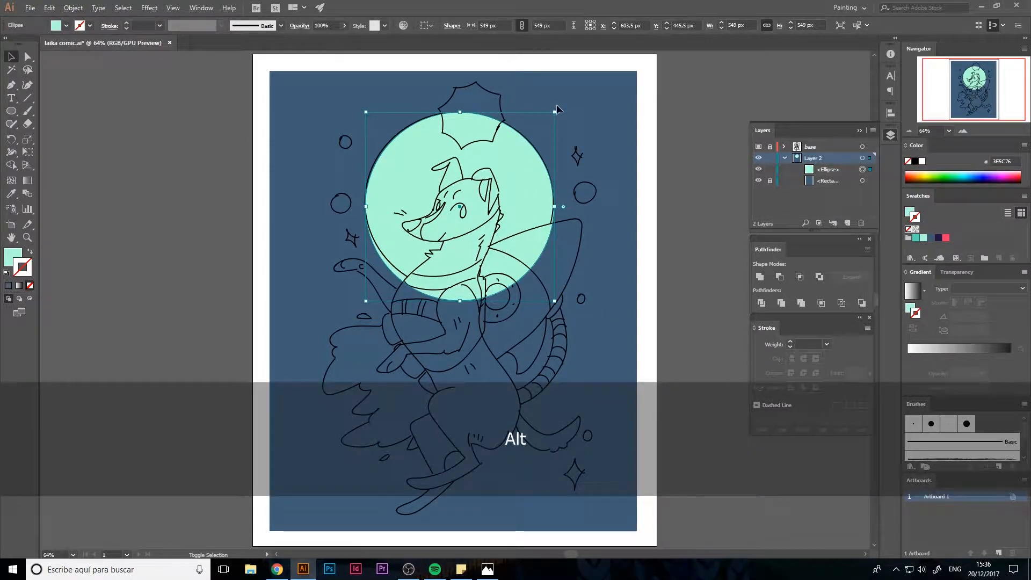
drag(554, 113, 550, 118)
key(shift)
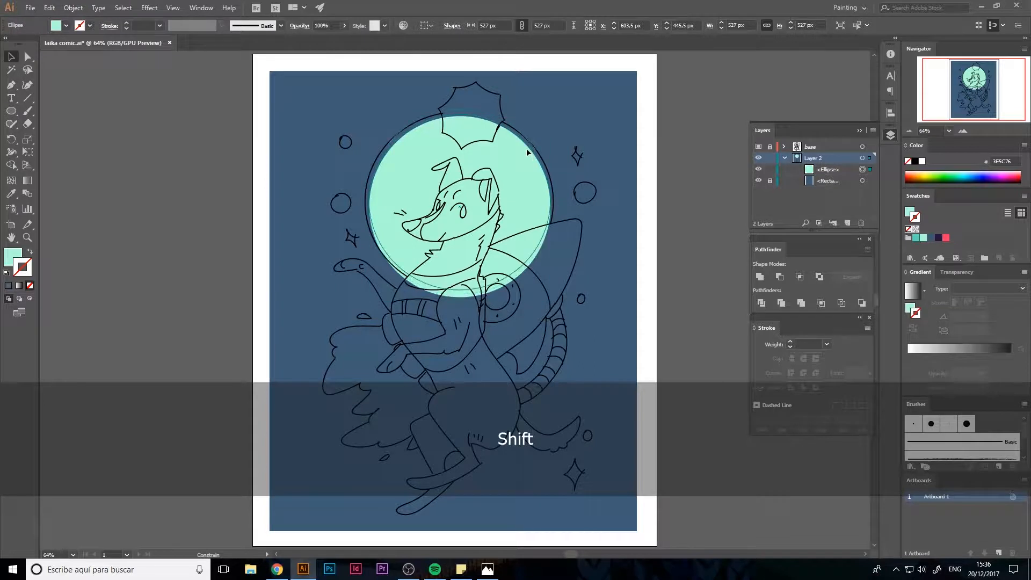
drag(526, 152, 553, 295)
click(335, 209)
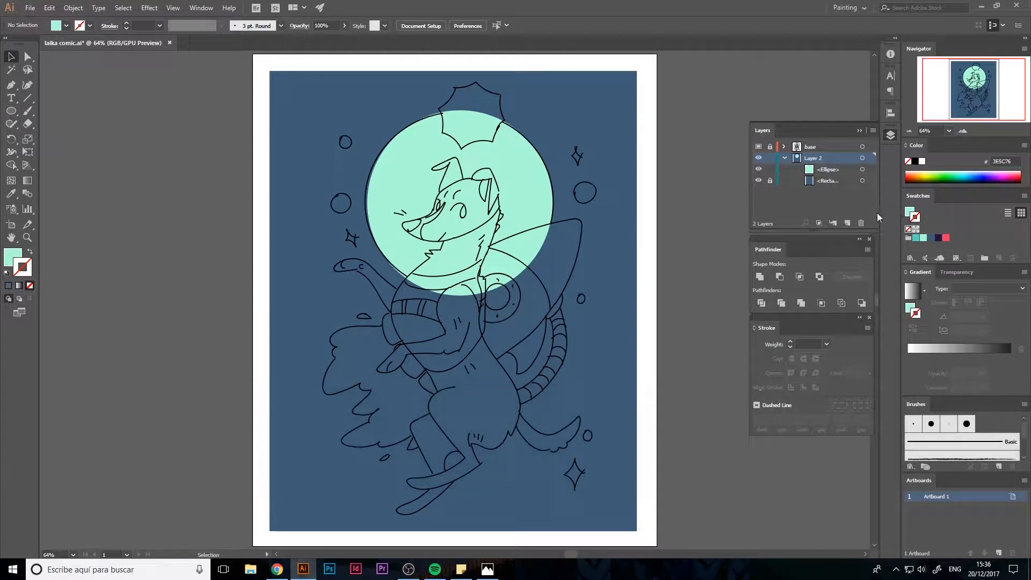
Step: Create an eight-pointed star with radii of 25 px and 50 px and a pink FF3864 stroke
click(946, 238)
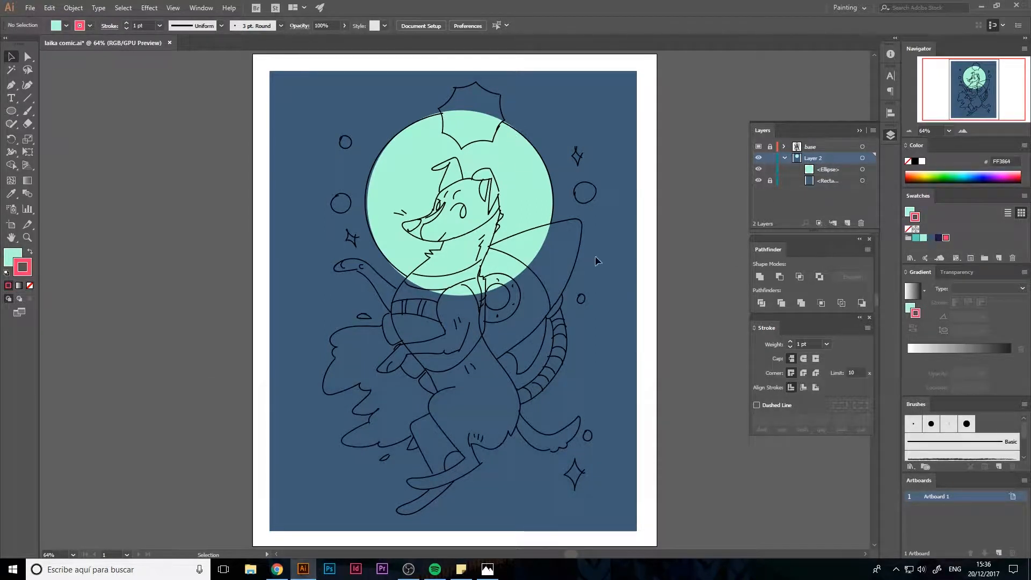
key(p)
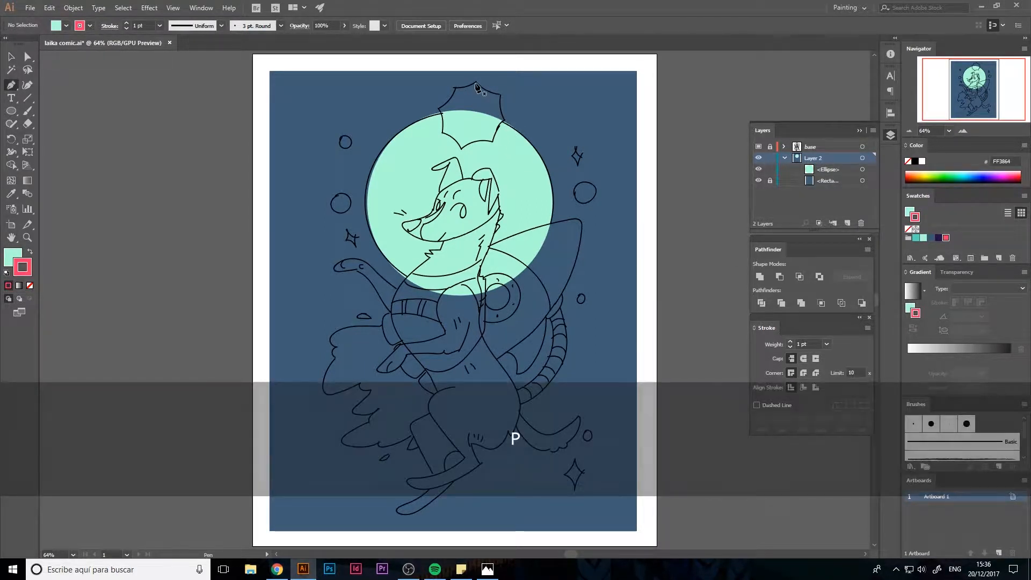
alt+click(16, 114)
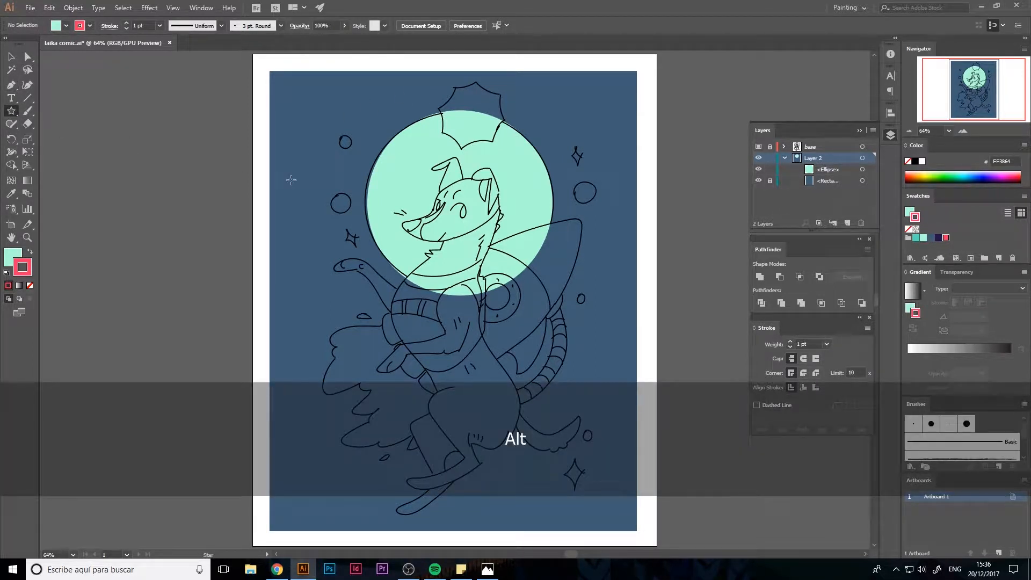
click(373, 208)
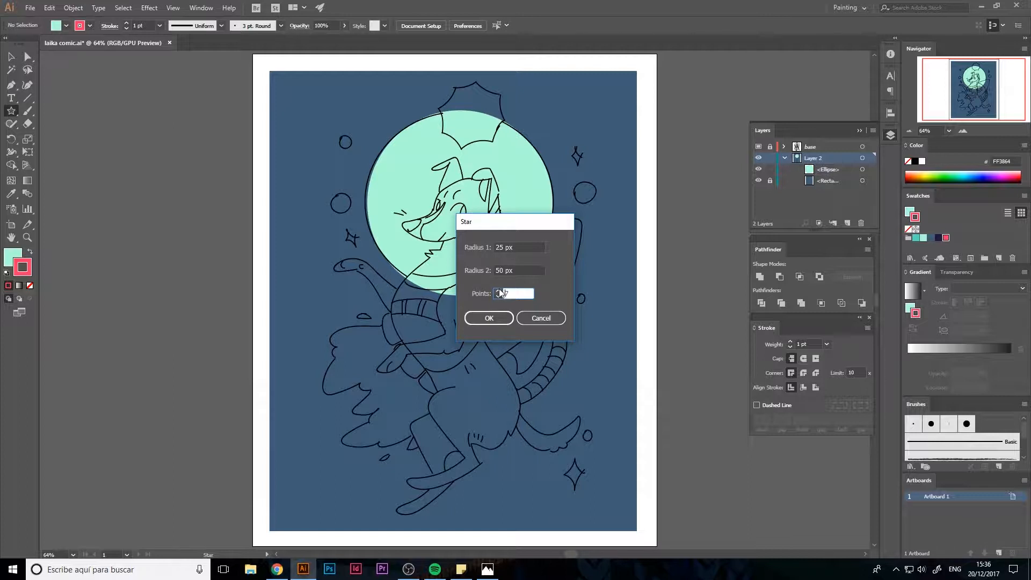
click(490, 321)
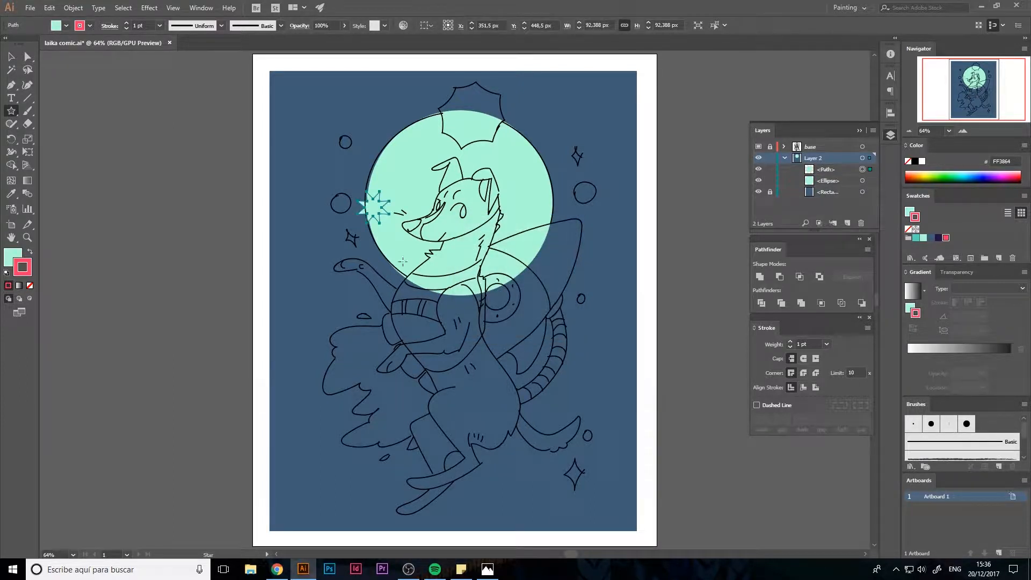
Step: Enlarge the star proportionally to about 210 px and round its inner corners to a radius of about 38 px
key(v)
drag(393, 193, 430, 152)
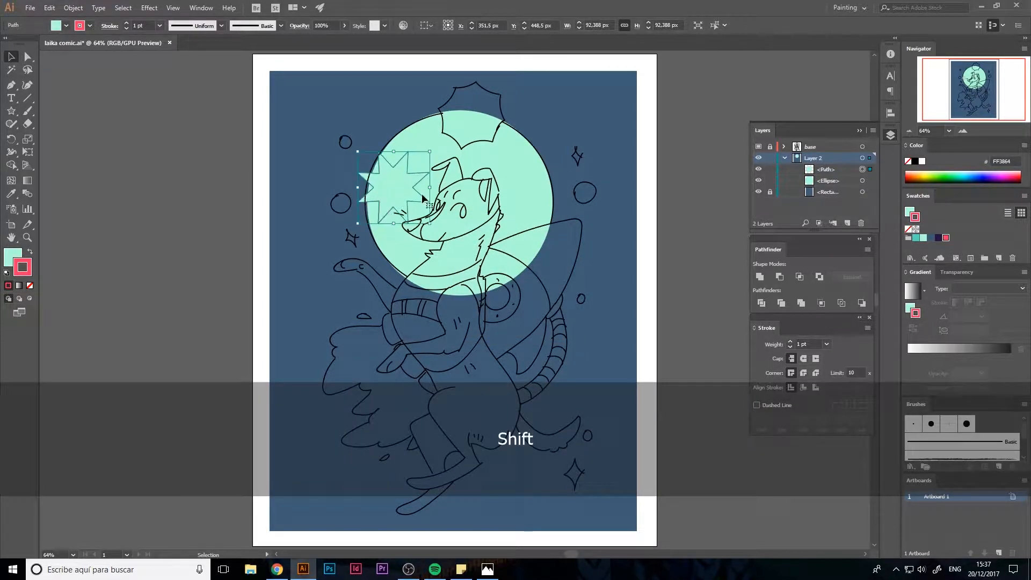
key(a)
drag(417, 213, 402, 202)
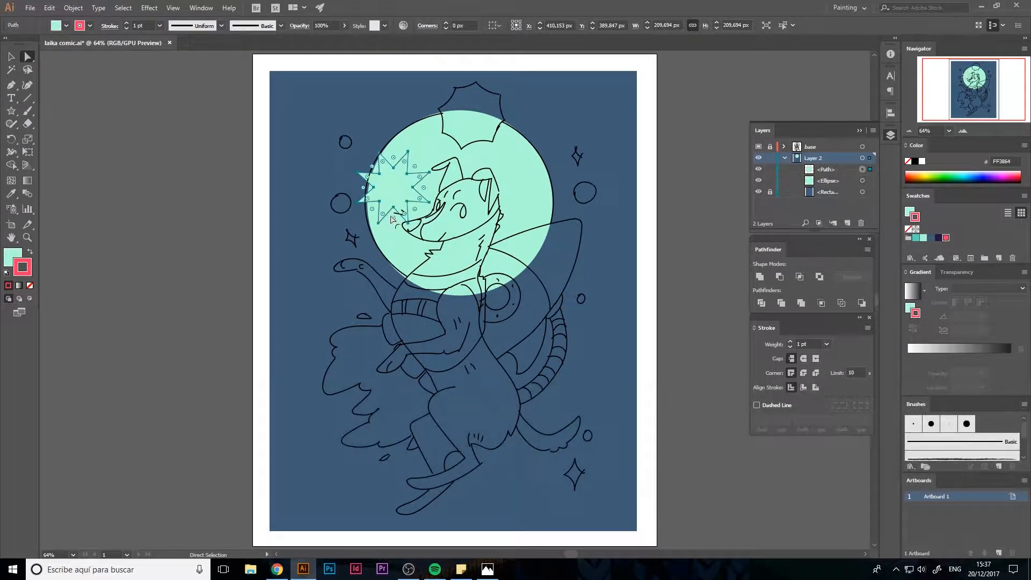
key(shift)
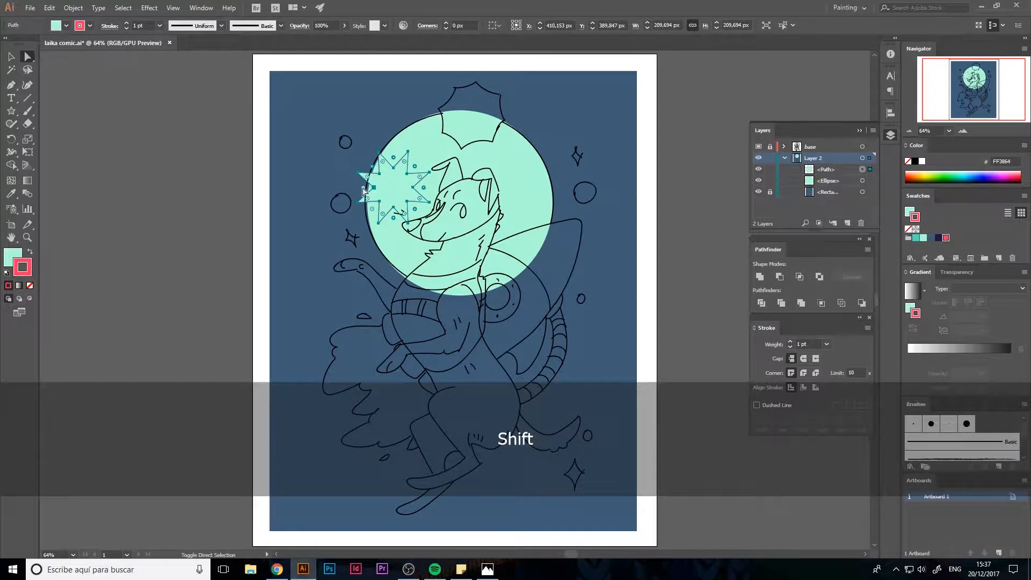
shift+click(371, 214)
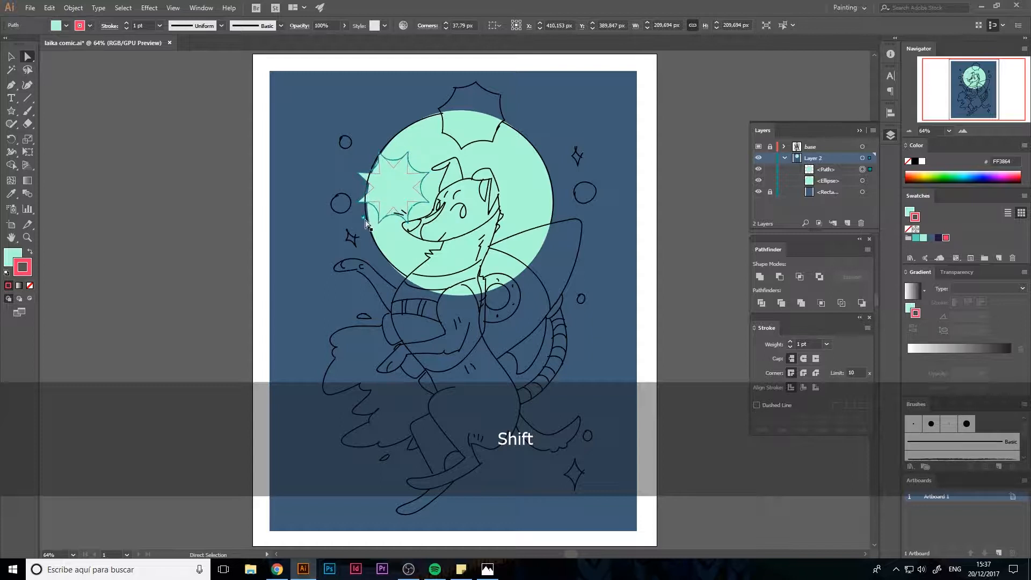
Step: Move the rounded star onto the sketched sun shape at the moon's upper edge
key(v)
click(263, 228)
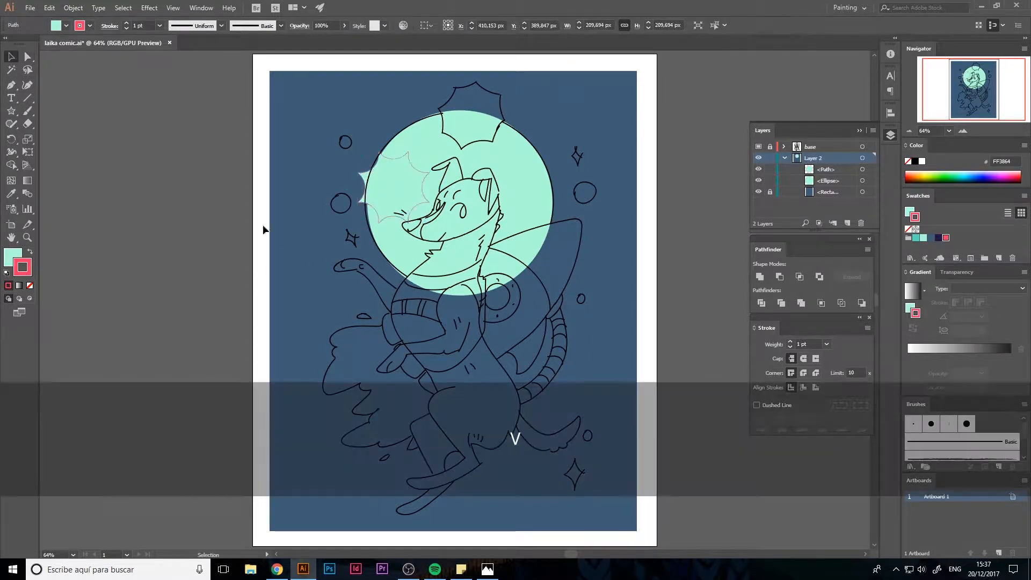
drag(466, 121, 461, 121)
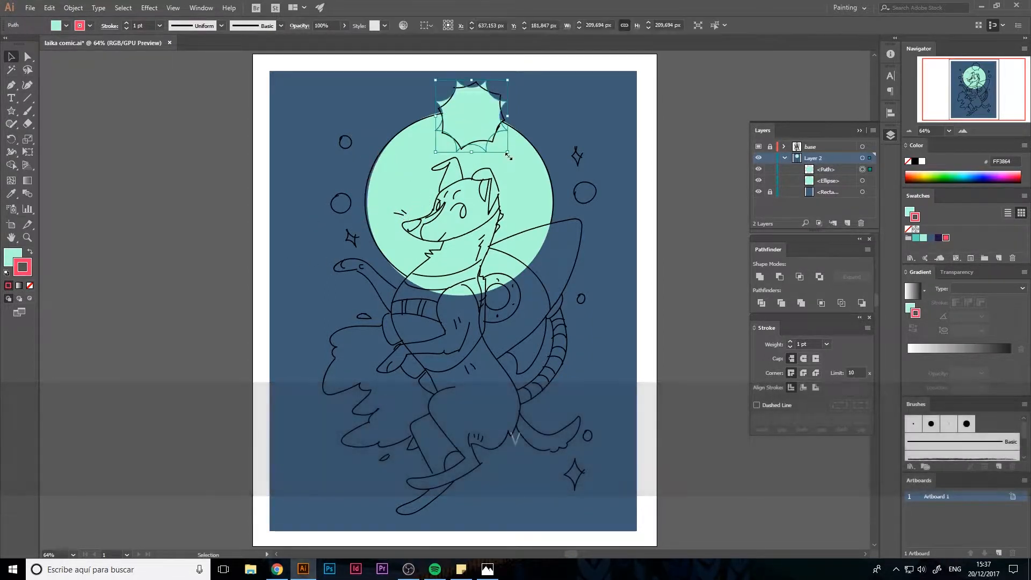
Step: Give the star a solid pink fill with no stroke, then rotate and nudge it to fit the sketched sun
click(31, 249)
click(30, 285)
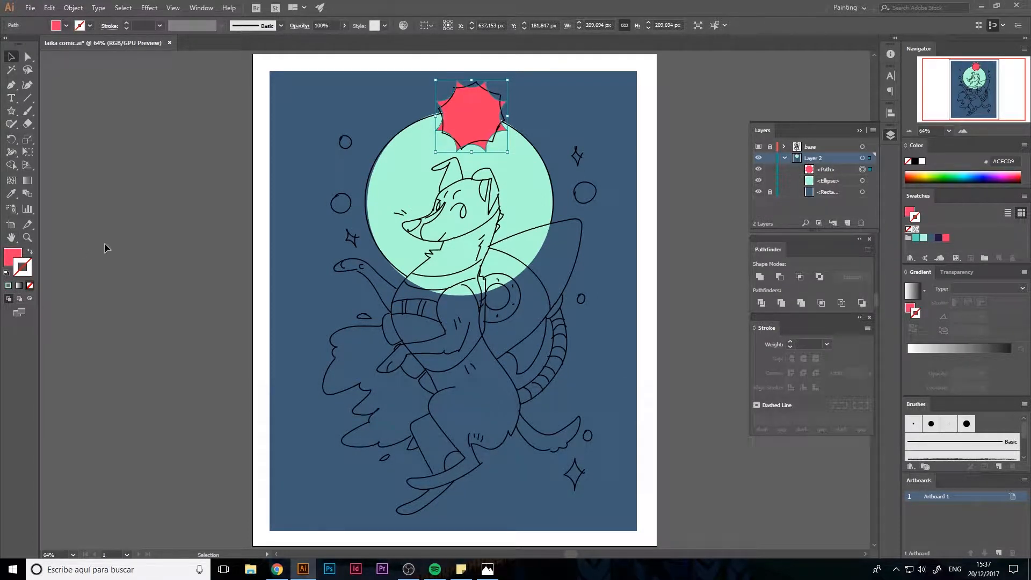
drag(512, 156, 524, 153)
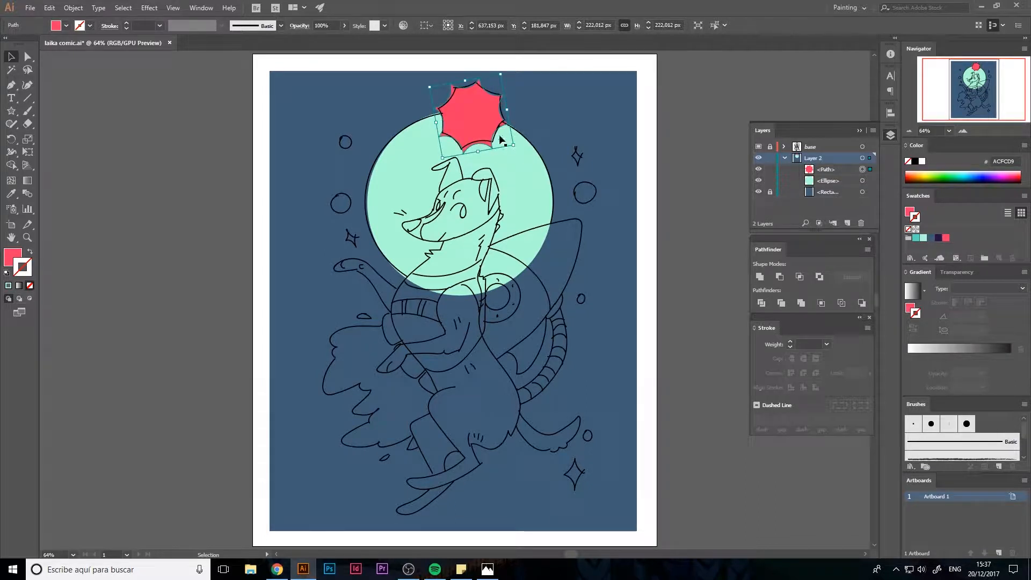
drag(474, 126, 475, 128)
click(553, 145)
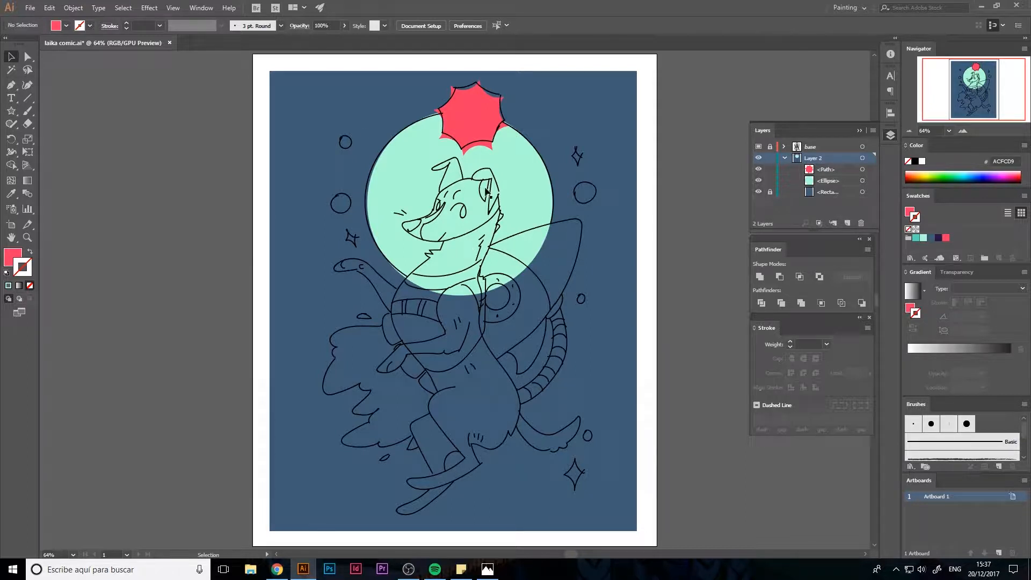
Step: Draw a pink pointed shape with curved sides over the sketched rocket's nose using the Pen tool
key(p)
click(580, 220)
drag(484, 244, 425, 278)
click(483, 244)
drag(563, 365, 562, 373)
click(549, 311)
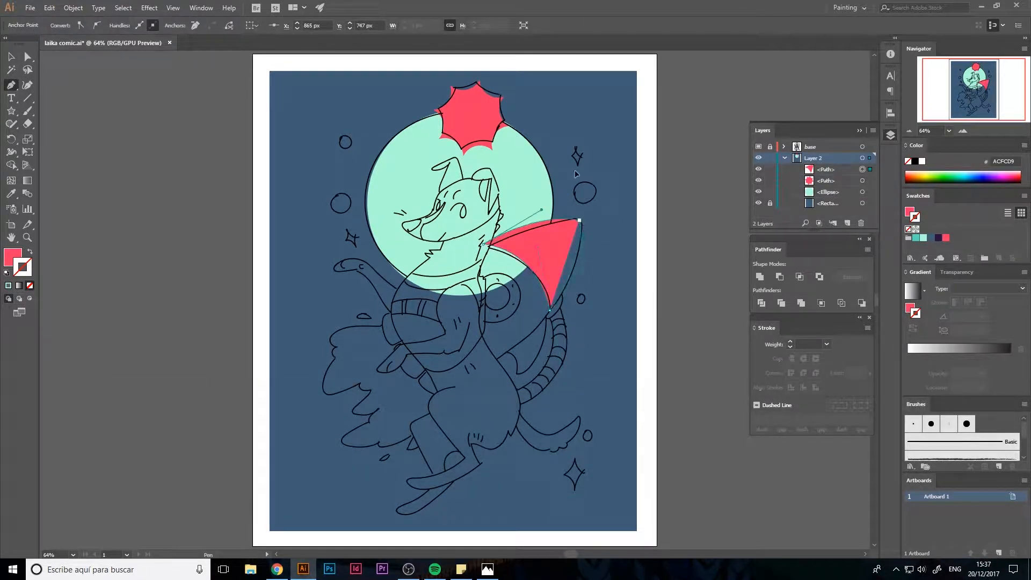
drag(575, 170, 575, 168)
key(v)
click(693, 214)
Step: Draw the rocket's body below the nose with the Pen tool and give it a teal 55D6BE fill without a stroke
click(916, 238)
key(p)
click(550, 311)
drag(470, 365, 428, 375)
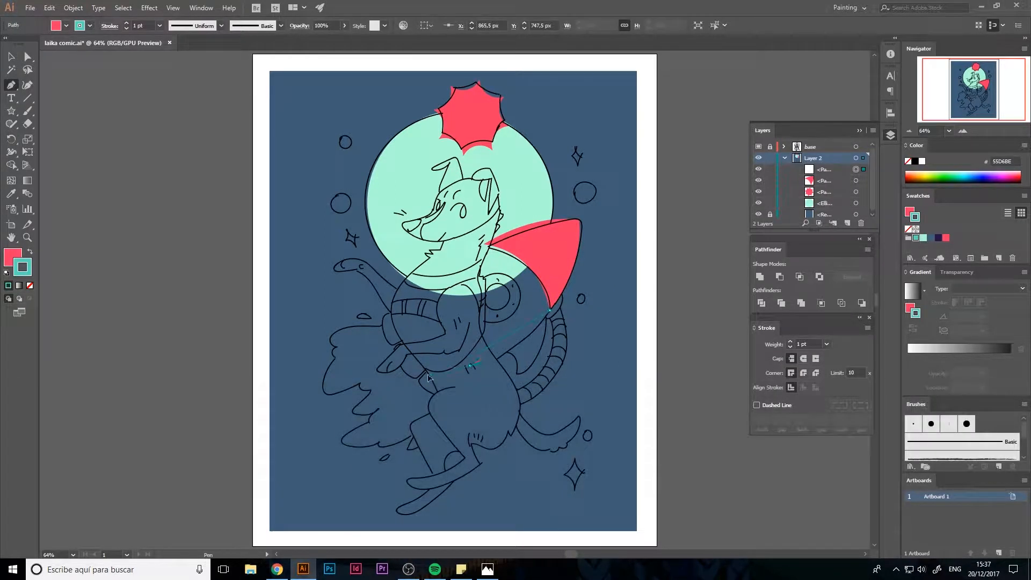
click(470, 366)
click(483, 245)
click(550, 310)
drag(553, 377, 553, 378)
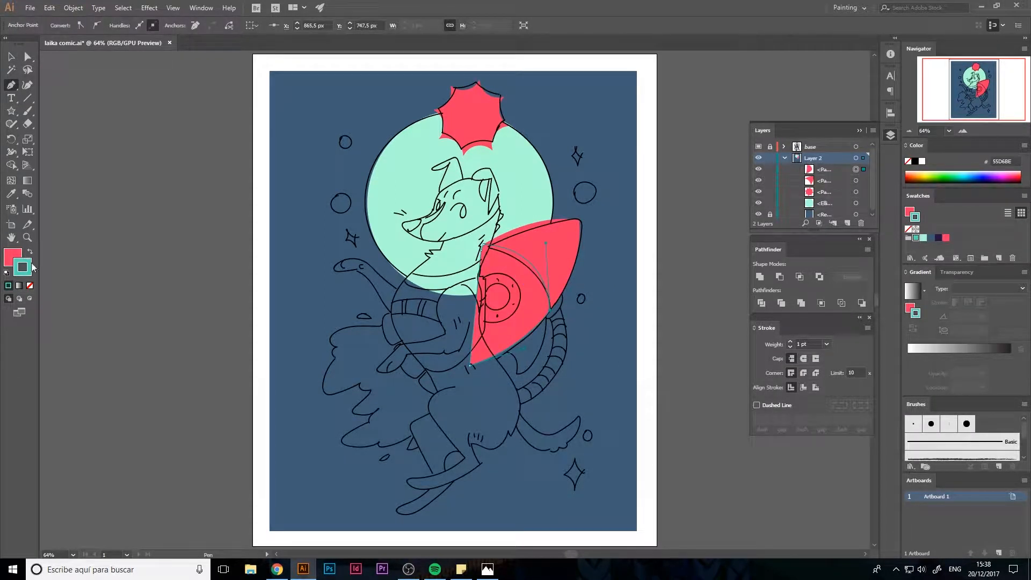
click(30, 251)
click(29, 286)
Step: Cut the pink rocket nose and paste it in place in front of the teal body
key(v)
click(555, 246)
key(ctrl+x)
key(ctrl+shift+v)
Step: Draw the rocket's pink lower fin beside the teal body with the Pen tool
key(space)
drag(265, 301, 261, 284)
key(p)
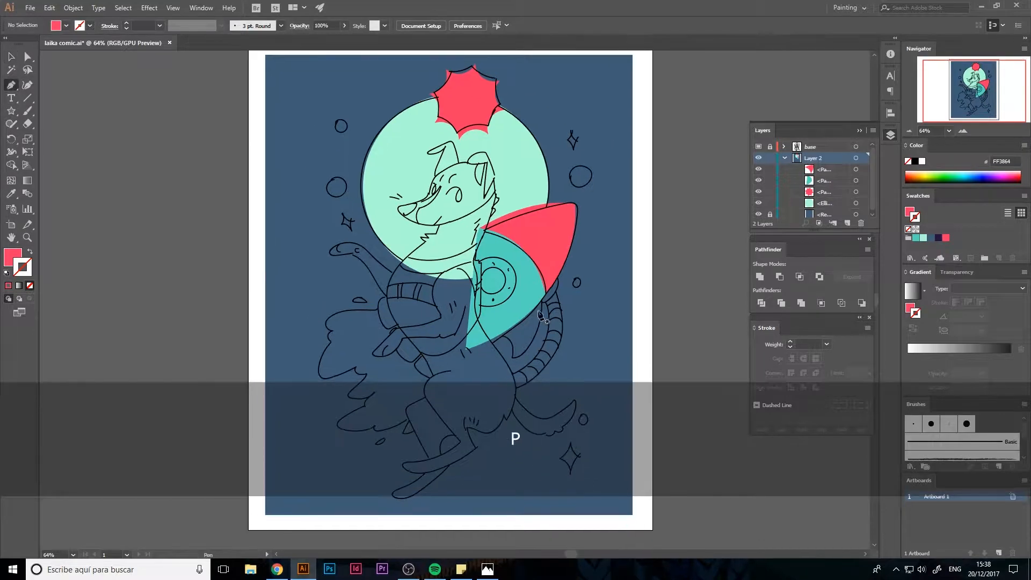
click(539, 305)
mouse_move(531, 344)
mouse_down()
mouse_move(520, 366)
mouse_move(502, 334)
mouse_up()
click(511, 356)
click(498, 332)
click(538, 305)
key(v)
Step: Try to send the pink fin to the back of the layer
right_click(535, 324)
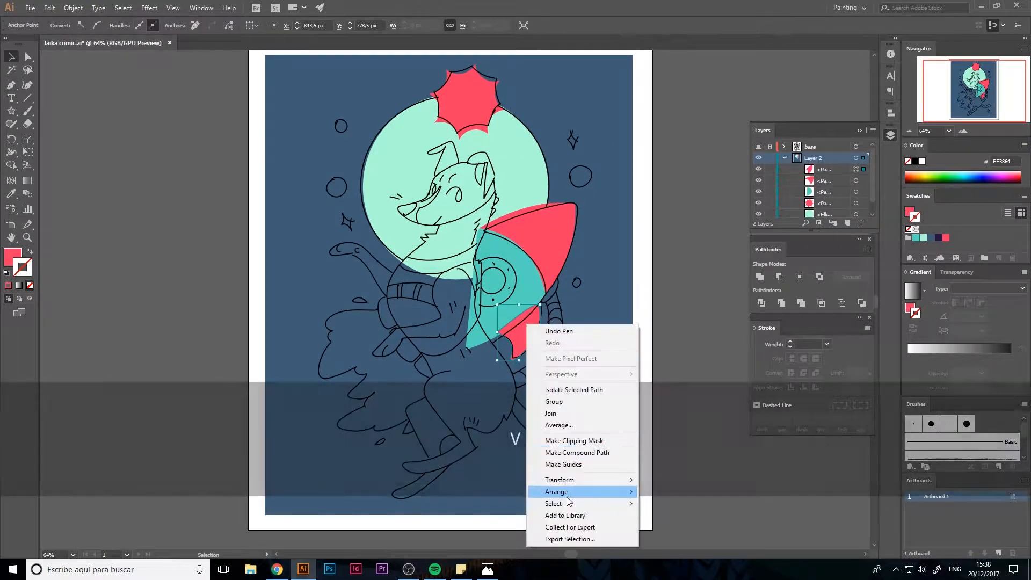
mouse_move(566, 491)
click(505, 526)
key(ctrl+z)
Step: Arrange the pink fin behind the teal rocket body
right_click(525, 337)
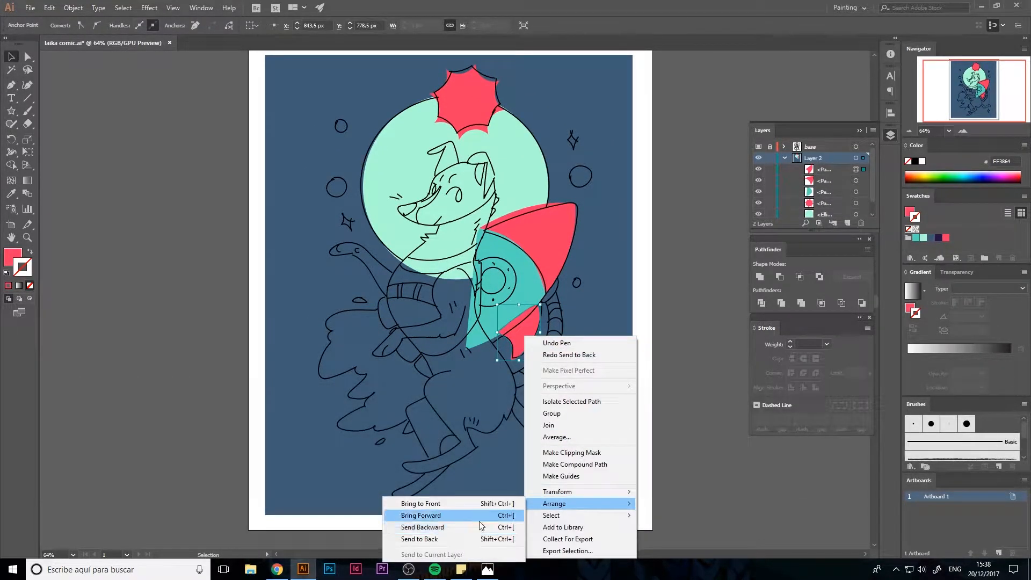
click(480, 520)
key(ctrl+shift+v)
Step: Slightly round the corner at the tip of the pink rocket nose
key(a)
click(567, 209)
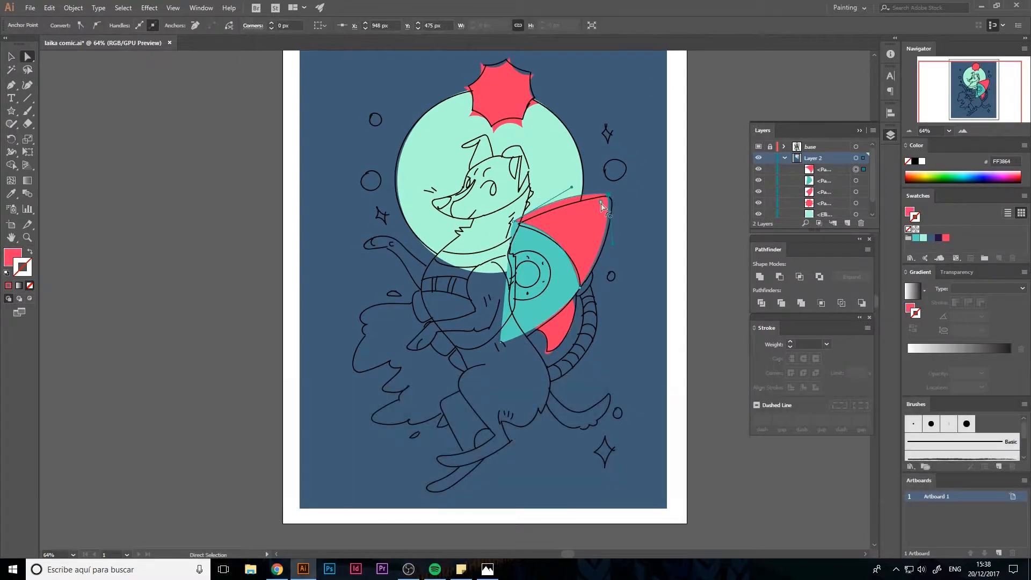
drag(601, 203, 598, 206)
click(458, 299)
Step: Draw a small pink rounded rectangle and rotate it into place at the rocket's outer edge, where the hose begins
key(space)
mouse_move(614, 282)
mouse_down()
mouse_move(632, 280)
mouse_move(620, 243)
mouse_move(637, 321)
mouse_up()
key(p)
key(a)
drag(635, 267, 631, 276)
key(v)
mouse_move(637, 259)
mouse_down()
mouse_move(648, 267)
mouse_move(636, 282)
mouse_up()
mouse_move(630, 302)
mouse_down()
mouse_move(613, 243)
mouse_move(609, 274)
mouse_up()
drag(628, 230, 592, 246)
Step: Arrange the small rounded rectangle behind the rocket's nose and body
click(644, 253)
key(ctrl+bracketleft)
key(ctrl+bracketleft)
click(657, 262)
key(ctrl+shift+v)
Step: Trace the sketched hose as a curved open path with a 26 pt pink stroke and no fill
key(p)
click(592, 246)
drag(599, 309, 584, 341)
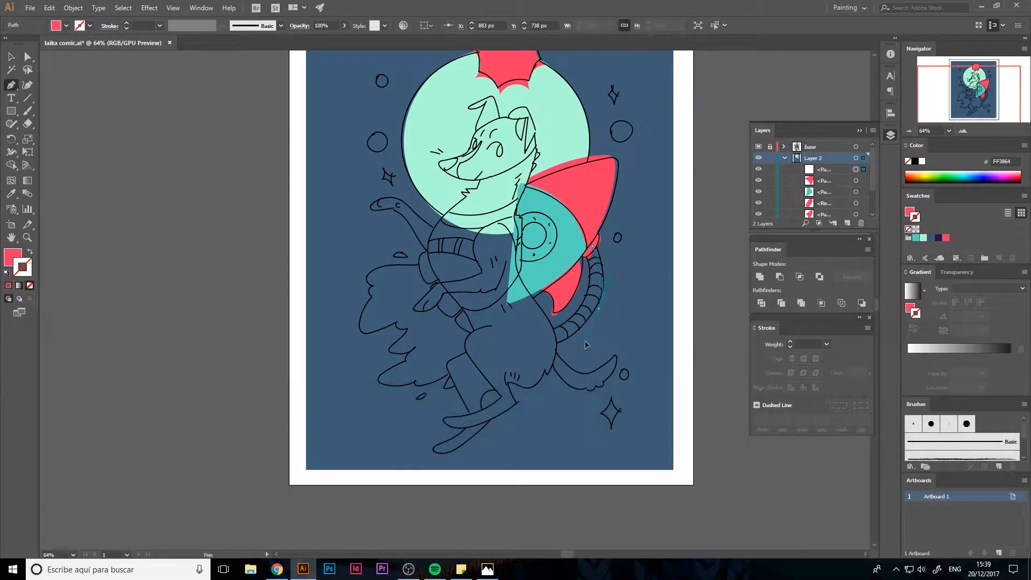
click(538, 338)
click(30, 251)
click(791, 342)
Step: Nudge the hose's upper end point so it meets the small pink connector
key(a)
click(592, 246)
key(Left)
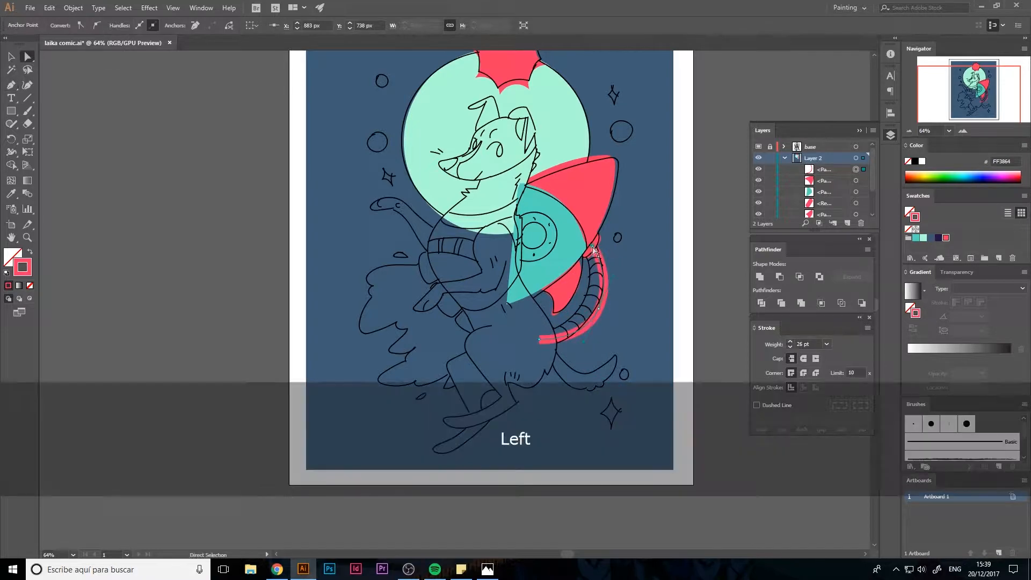
key(Down)
click(616, 287)
Step: Begin tracing the dog's body in white with the Pen tool, from behind the ear down the neck and upper back
click(922, 161)
key(p)
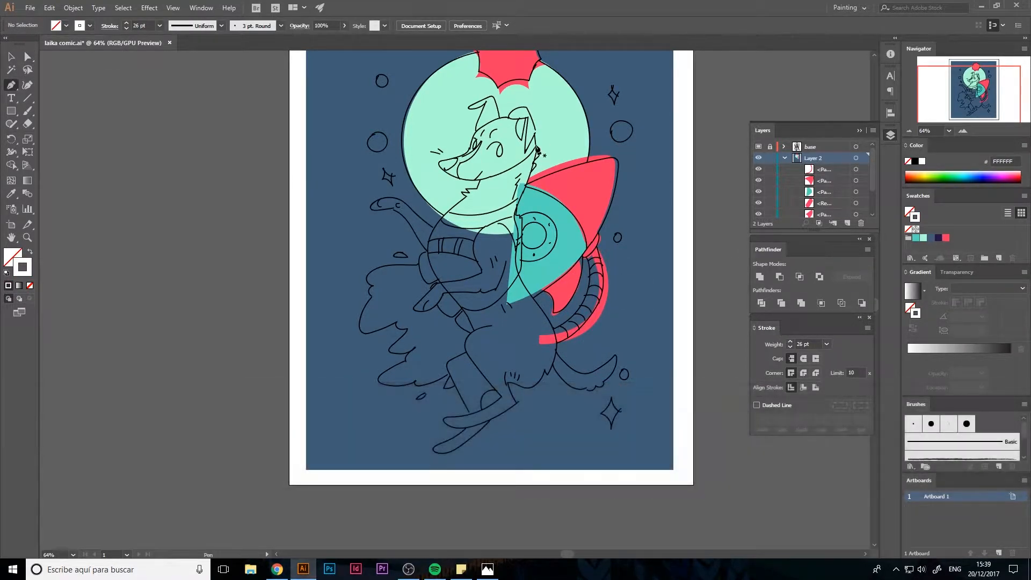
click(536, 135)
scroll(536, 135, up, 1)
key(space)
mouse_move(535, 135)
mouse_down()
mouse_move(546, 197)
mouse_move(546, 181)
mouse_move(531, 205)
mouse_up()
click(530, 207)
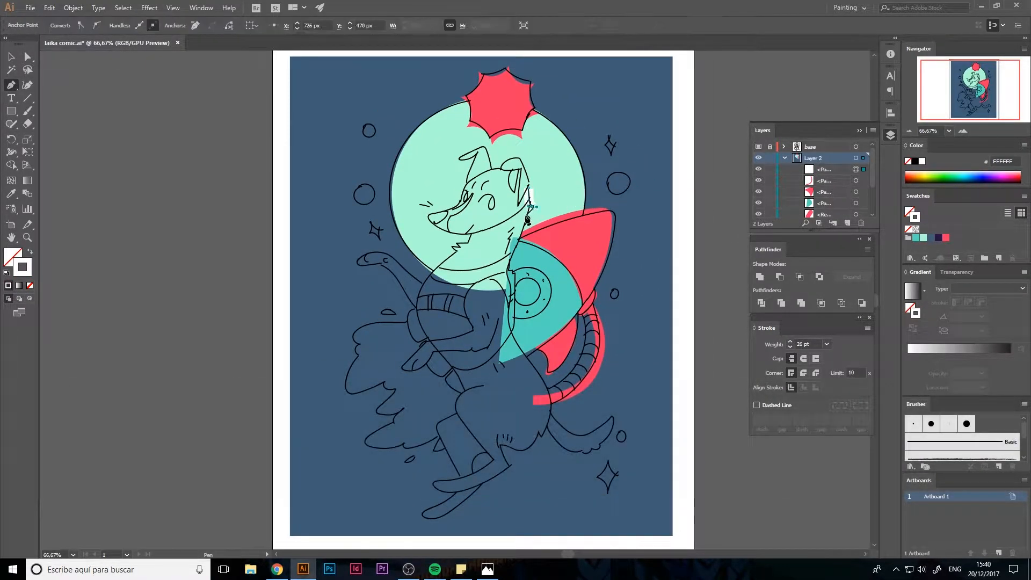
drag(509, 280, 538, 314)
Step: Change the selection colour of Layer 2 to yellow
double_click(833, 159)
click(495, 246)
click(494, 299)
click(529, 367)
Step: Continue the dog's outline along the lower back and rump, switching the white from stroke to fill
key(ctrl+plus)
drag(550, 369, 566, 388)
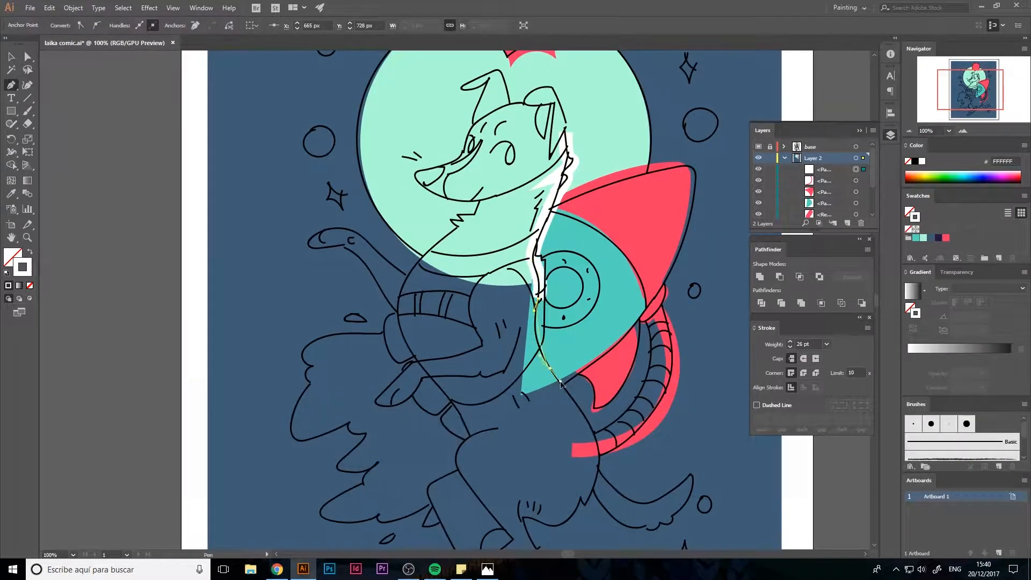
key(space)
mouse_move(597, 440)
mouse_down()
mouse_move(598, 461)
mouse_move(582, 408)
mouse_up()
key(shift+x)
click(565, 443)
drag(571, 452, 538, 471)
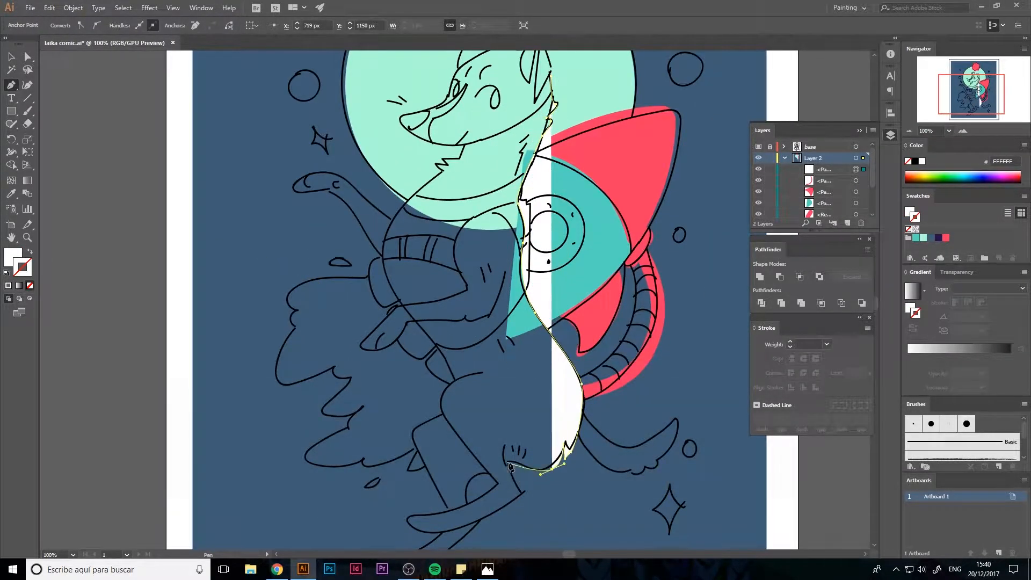
Step: Trace the dog's hind leg and foot, then follow the thigh up to the hip
click(508, 462)
click(526, 490)
drag(429, 531, 468, 512)
click(494, 482)
key(ctrl+z)
drag(439, 417, 437, 388)
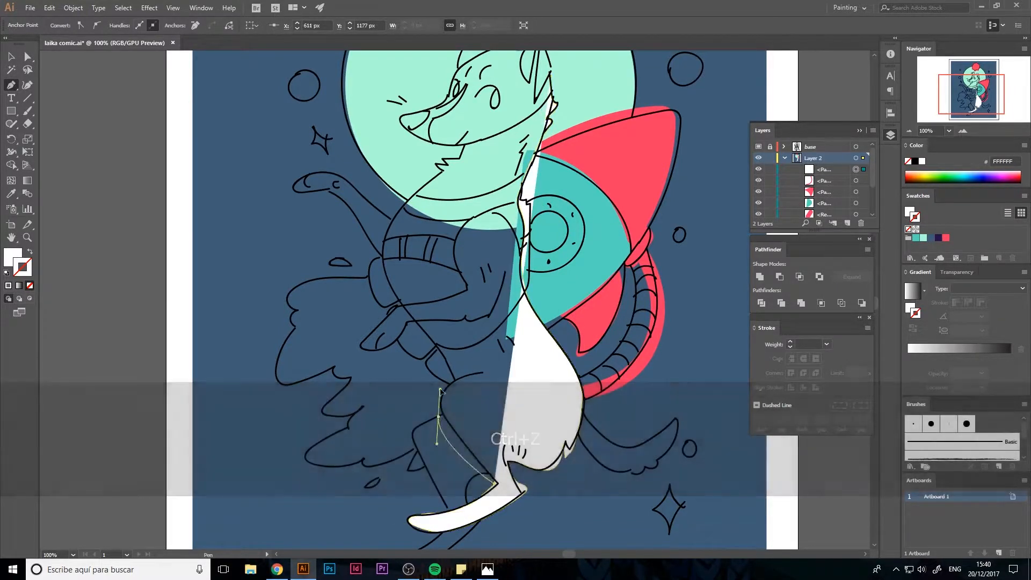
click(455, 379)
Step: Extend the white body outline up the belly and chest to the neck fur
drag(422, 327, 399, 295)
drag(382, 265, 381, 251)
drag(444, 172, 490, 133)
key(space)
drag(460, 213, 522, 310)
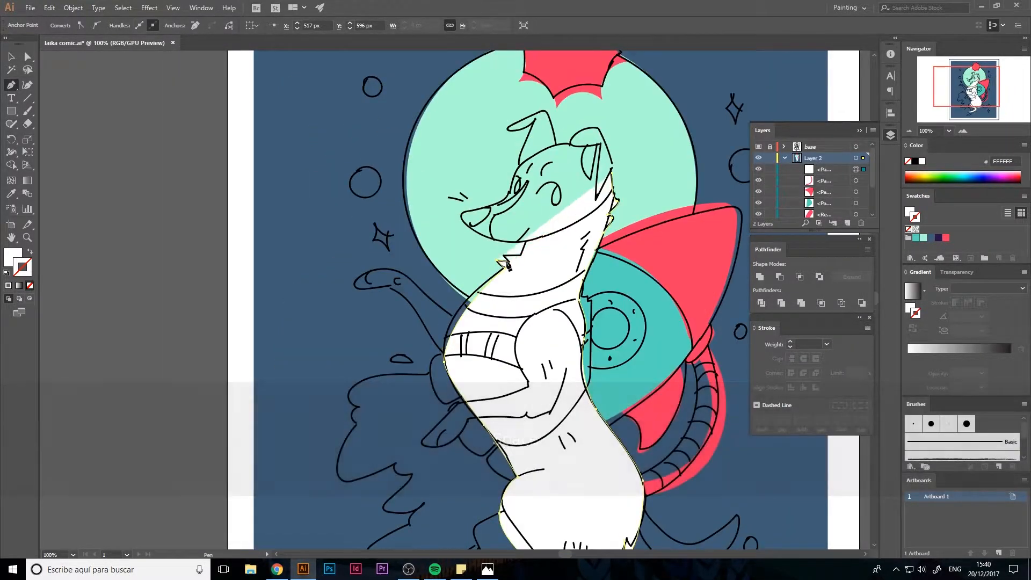
Step: Trace the dog's snout, forehead and top of the head, and close the white body shape
click(460, 217)
click(502, 203)
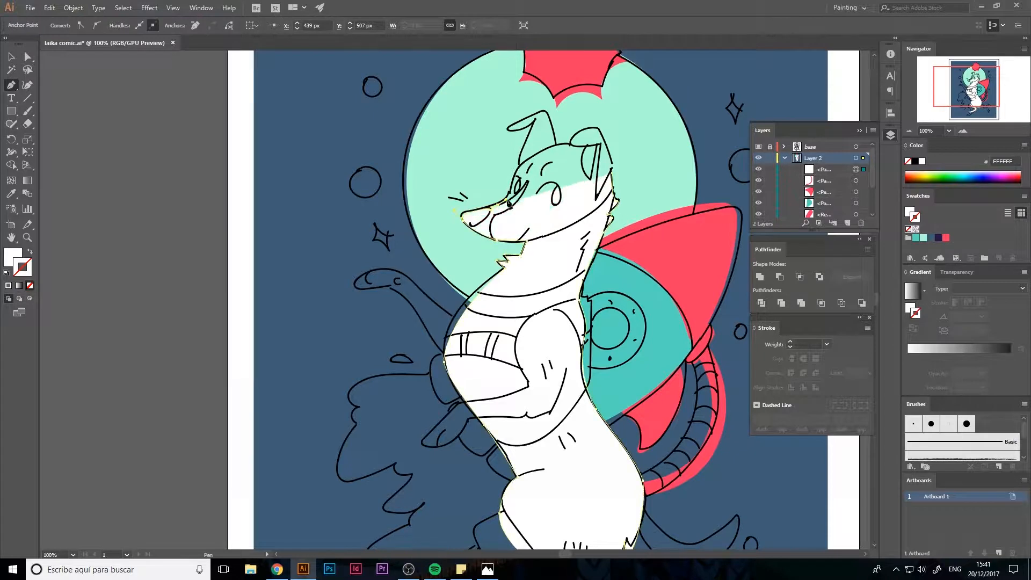
key(ctrl+z)
click(502, 201)
click(519, 166)
click(562, 156)
click(612, 172)
Step: Using a pink fill without a stroke, trace the dog's near arm from the shoulder along the inner elbow to the wrist
key(space)
drag(611, 173, 633, 109)
click(946, 237)
click(29, 251)
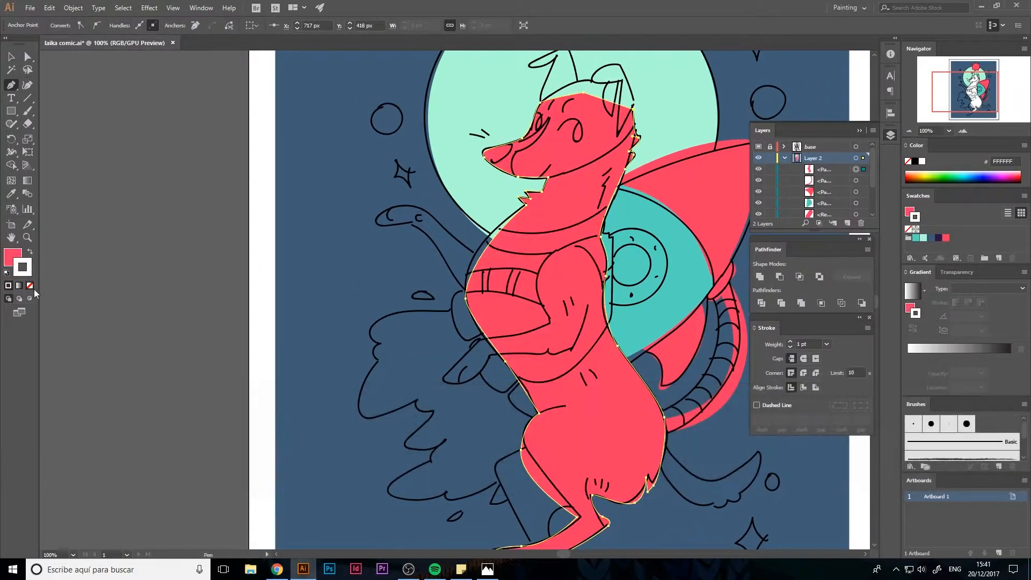
key(ctrl+z)
key(v)
click(30, 286)
key(p)
click(567, 248)
drag(537, 276, 528, 305)
click(550, 321)
click(479, 338)
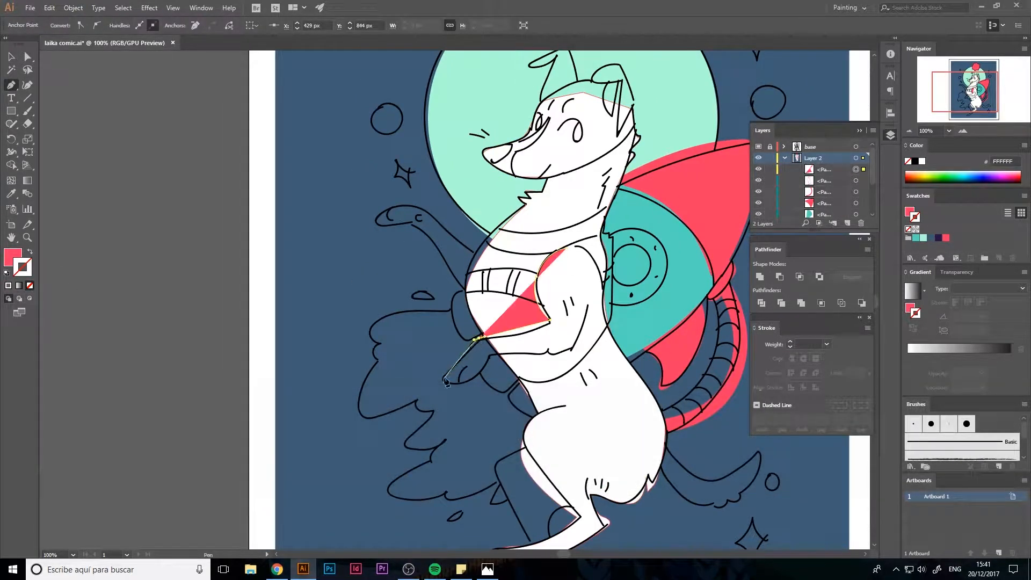
Step: Outline the lowered paw with its toes and return to the underside of the wrist
click(441, 378)
click(461, 383)
key(ctrl+z)
click(457, 383)
drag(467, 382, 472, 379)
click(489, 356)
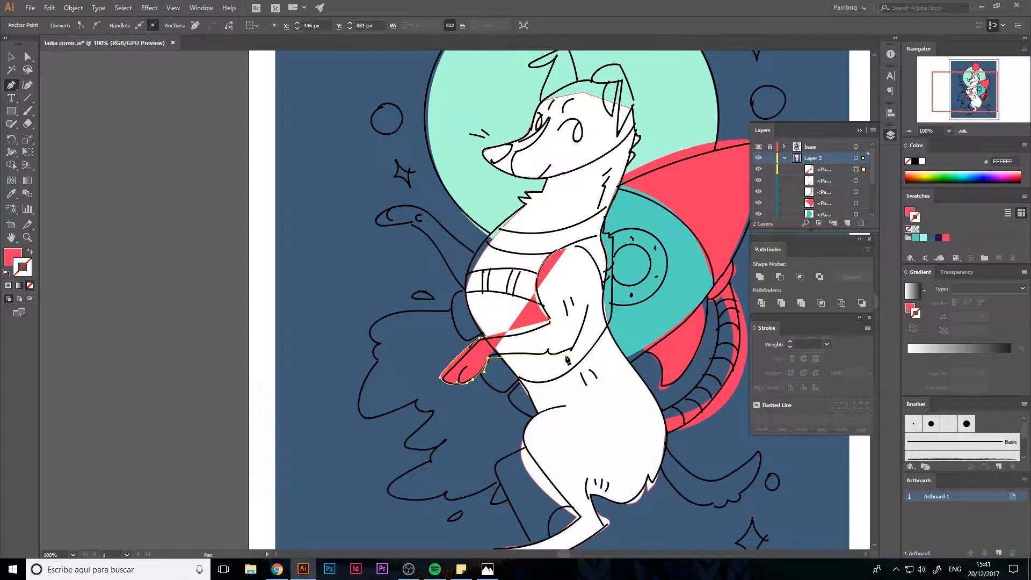
Step: Close the arm shape around the elbow and upper arm back to the shoulder, and refine the paw's edge
click(568, 357)
click(572, 356)
drag(594, 279, 593, 255)
click(567, 248)
key(v)
click(461, 388)
key(a)
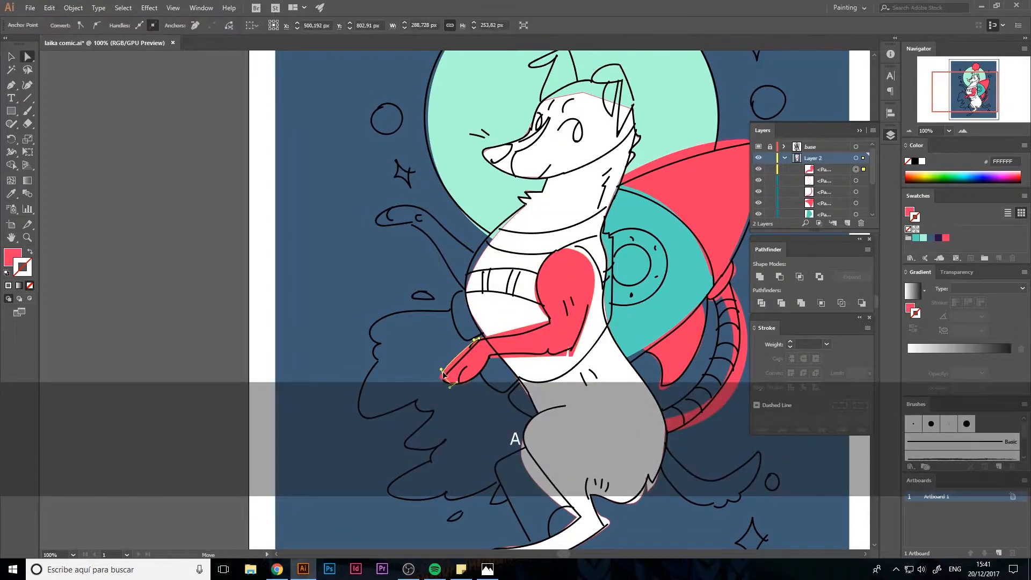
Step: Place a rotated copy of the pink arm over the sketched raised arm and send it to the back
drag(536, 344, 458, 295)
key(v)
drag(362, 342, 345, 228)
drag(429, 299, 446, 271)
drag(365, 201, 377, 206)
drag(445, 286, 444, 282)
right_click(445, 283)
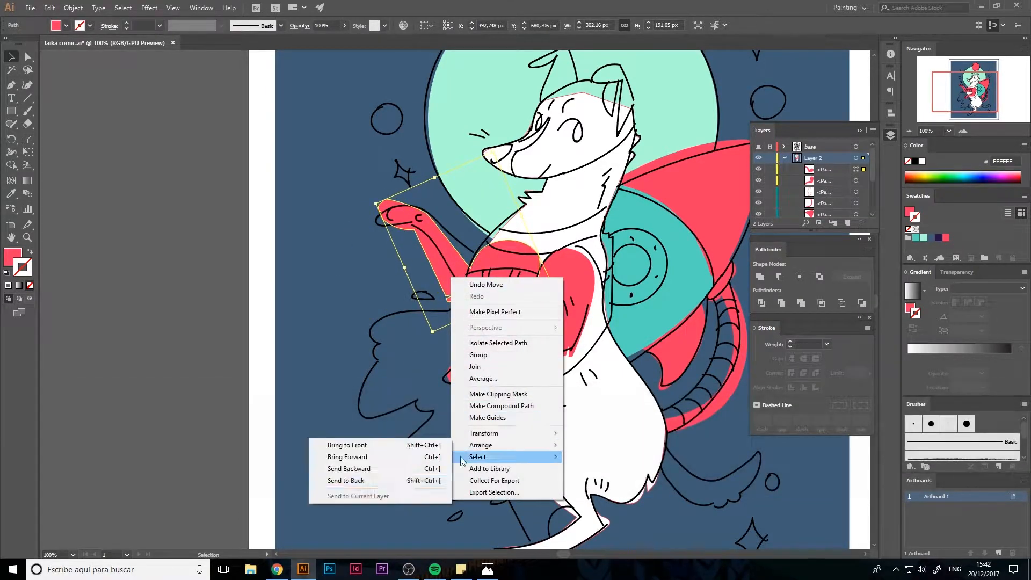
click(356, 477)
Step: Move the dark blue background rectangle onto a new layer, Layer 3, keeping its position
scroll(868, 180, down, 5)
click(856, 201)
key(ctrl+x)
scroll(814, 177, up, 10)
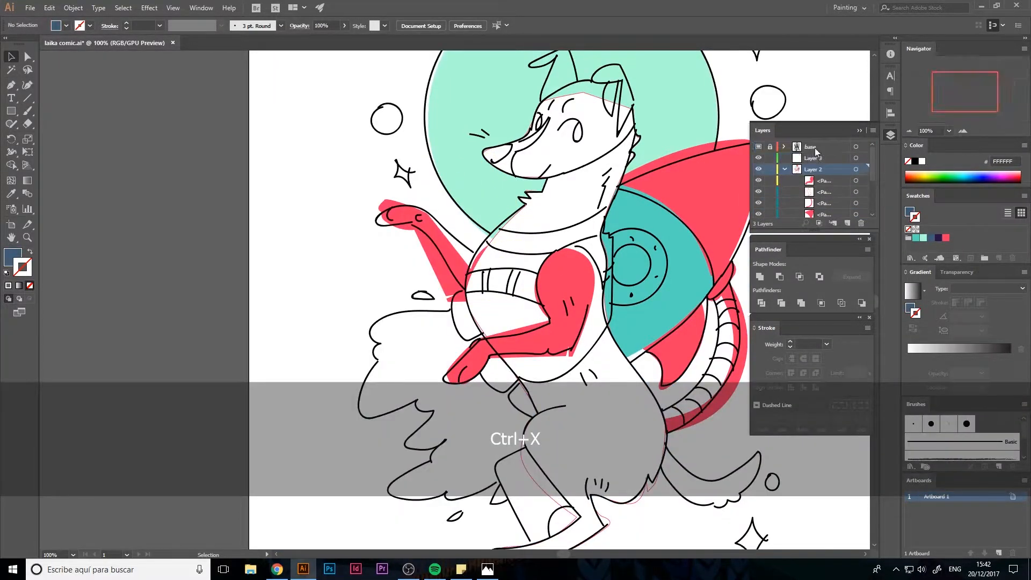
click(813, 157)
key(ctrl+shift+v)
Step: Lock Layer 3, place it beneath Layer 2, and make Layer 2 active
click(770, 158)
click(783, 169)
drag(813, 158, 813, 176)
click(813, 158)
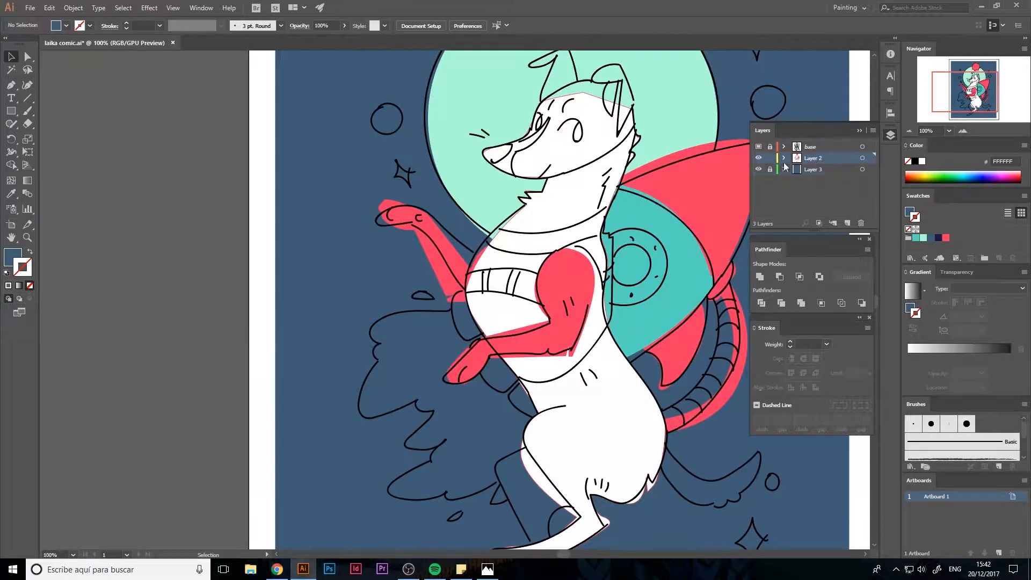
Step: Change the dog's near arm to a white fill with no stroke
click(564, 279)
click(30, 252)
click(29, 285)
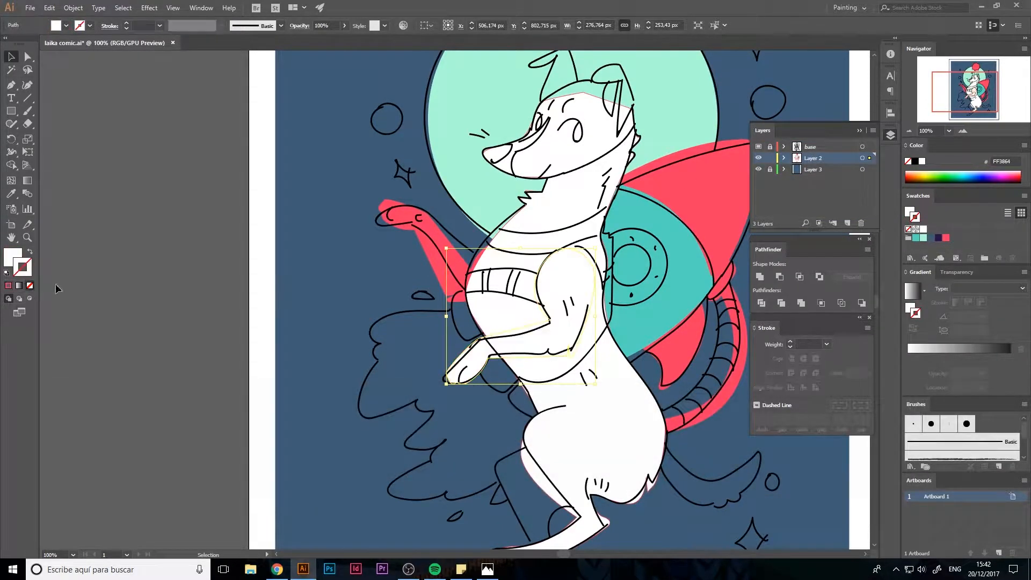
Step: Change the dog's raised far arm to a white fill with no stroke
click(55, 288)
click(434, 258)
click(30, 251)
click(353, 217)
key(space)
drag(352, 219, 334, 241)
click(559, 365)
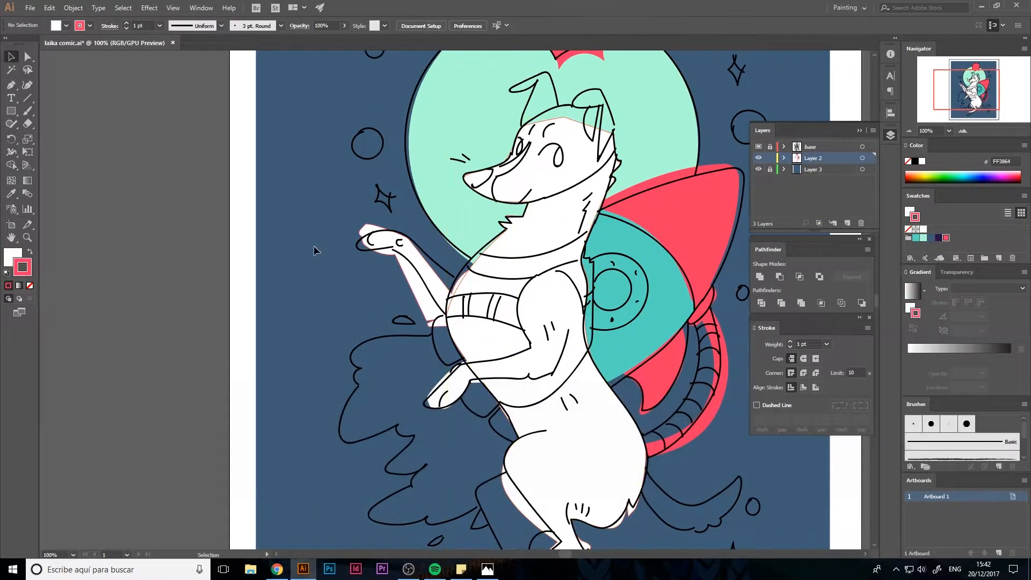
shift+click(423, 303)
click(30, 285)
click(55, 287)
click(758, 147)
click(759, 147)
Step: Trace the dog's curved tail with the Pen tool as a white shape without a stroke
key(space)
drag(544, 374, 382, 224)
key(p)
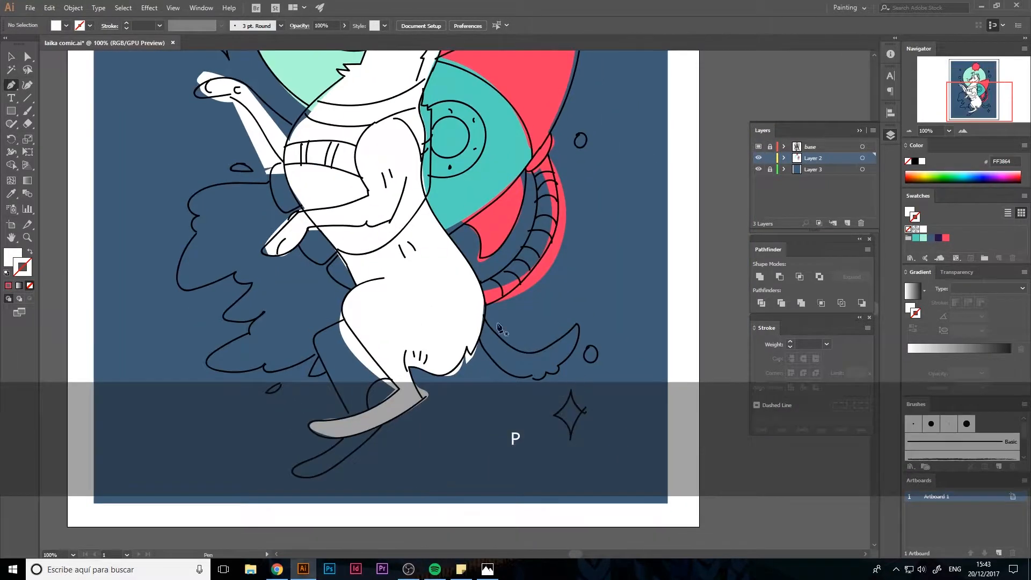
click(482, 318)
click(578, 324)
mouse_move(545, 372)
mouse_down()
mouse_move(562, 382)
mouse_move(521, 371)
mouse_up()
click(545, 373)
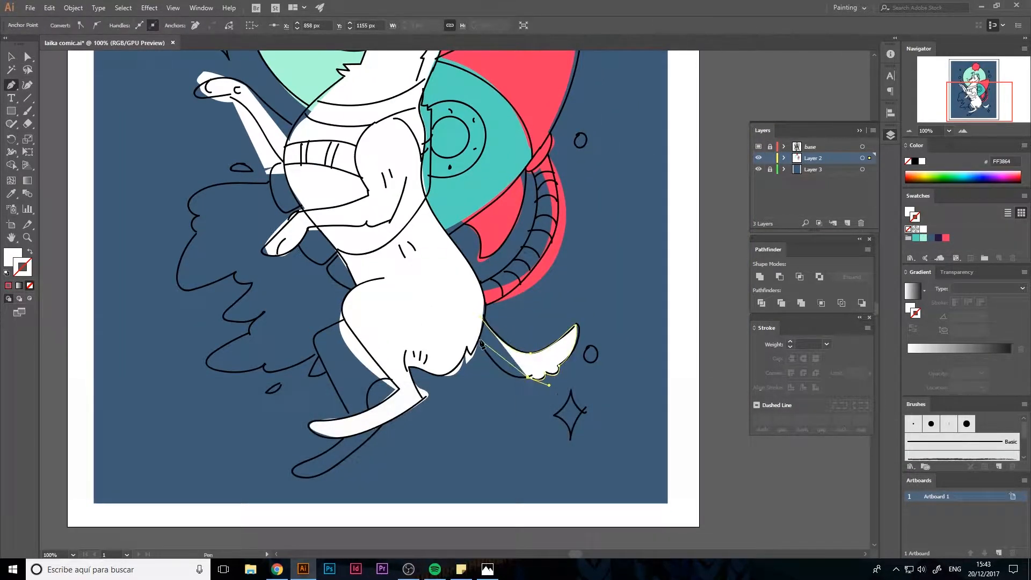
drag(479, 340, 614, 256)
click(483, 318)
key(v)
click(493, 308)
Step: Trace the dog's far hind leg and foot with the Pen tool as a white shape without a stroke
key(p)
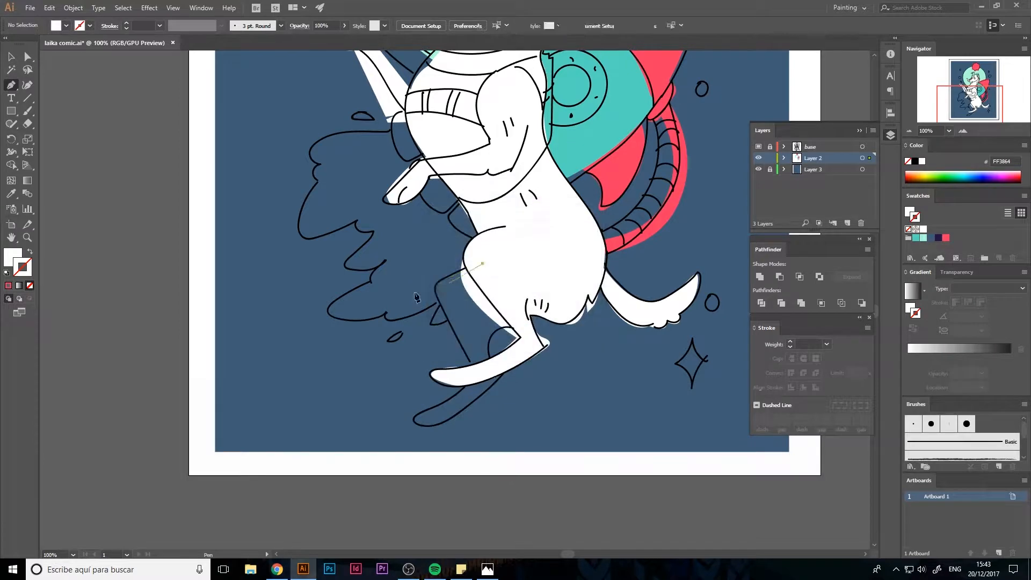
click(460, 271)
click(436, 285)
click(434, 304)
click(475, 372)
drag(439, 404, 413, 421)
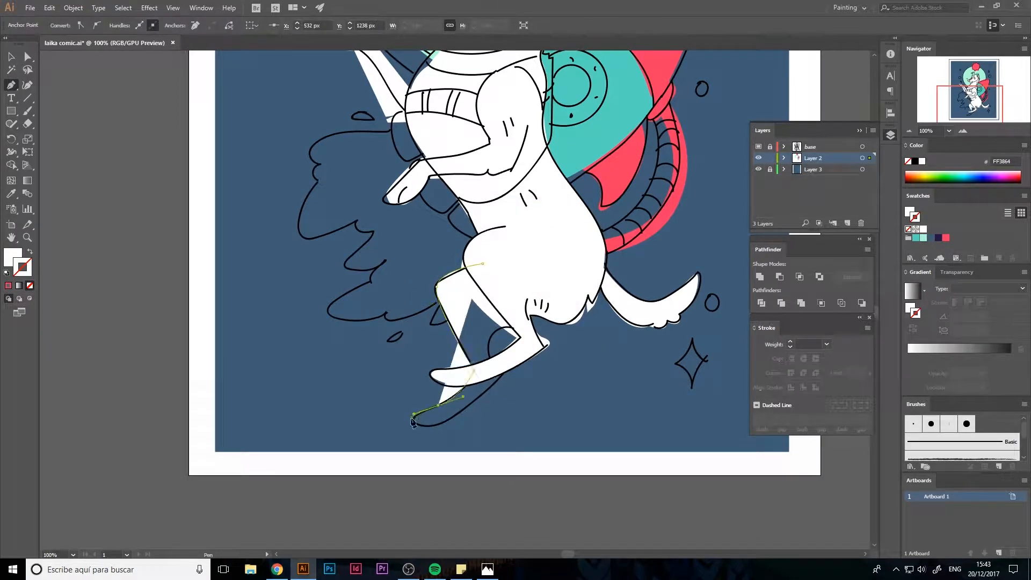
drag(506, 370, 505, 377)
click(483, 264)
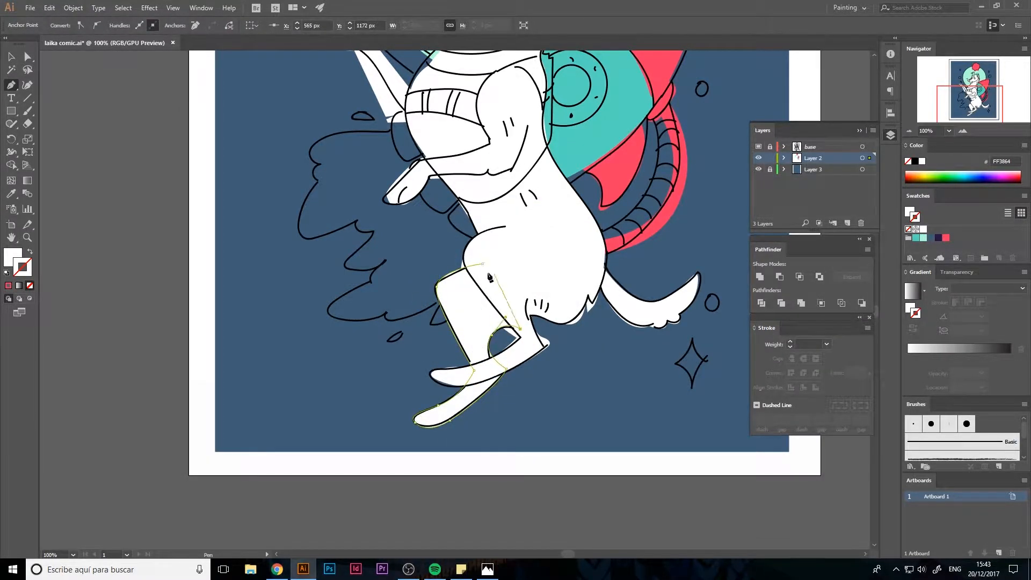
Step: Lower the base line art's opacity to about 44% and delete the path started on the dog's head
drag(556, 59, 567, 317)
key(p)
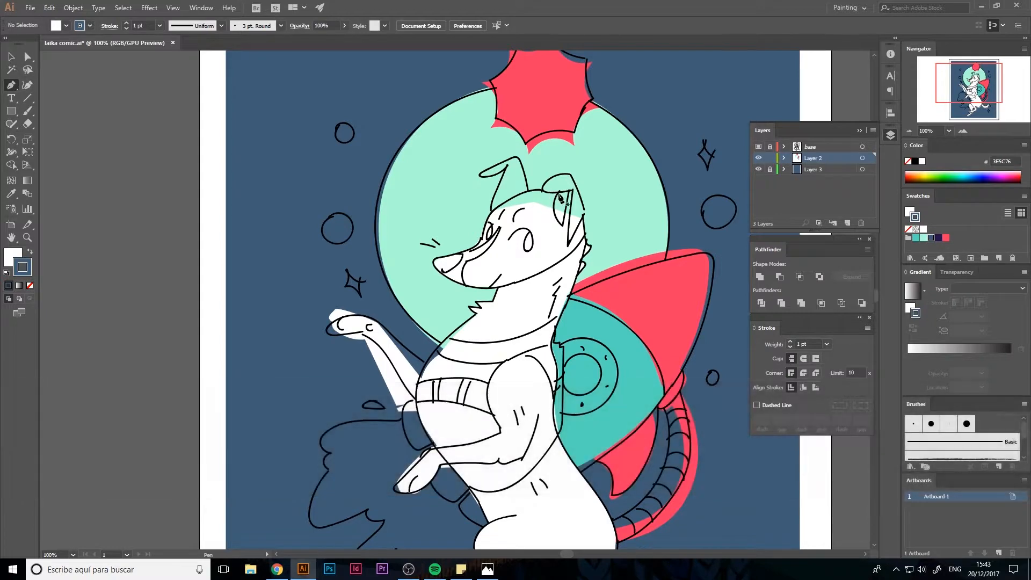
click(558, 192)
drag(508, 200, 491, 209)
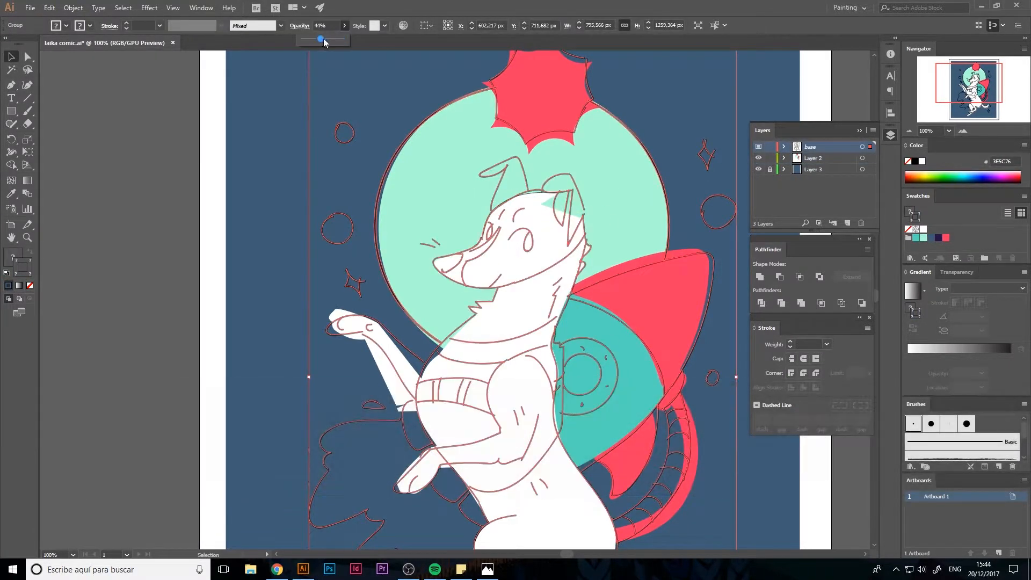
key(p)
key(Delete)
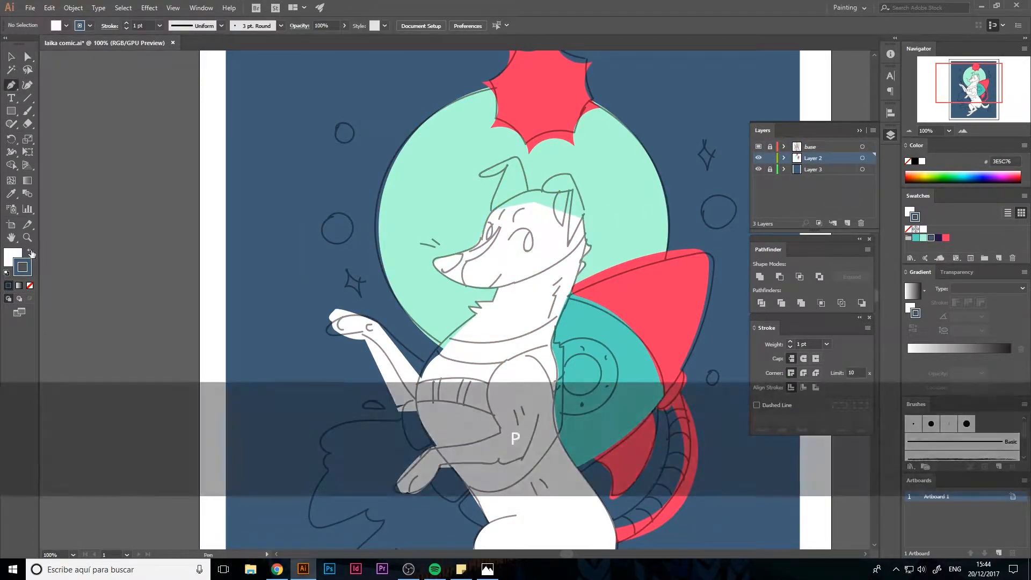
Step: Trace the dark face marking over the dog's head with fill 3E5C76 and no stroke, leaving the muzzle stripe white
click(536, 192)
click(502, 194)
click(490, 211)
click(480, 230)
click(476, 253)
click(495, 234)
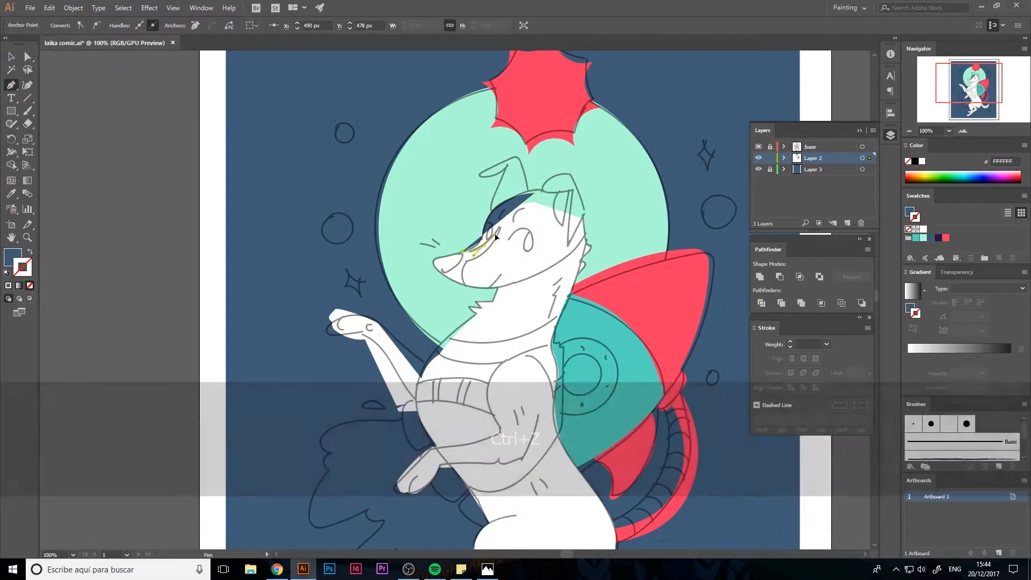
drag(526, 281, 528, 279)
click(585, 242)
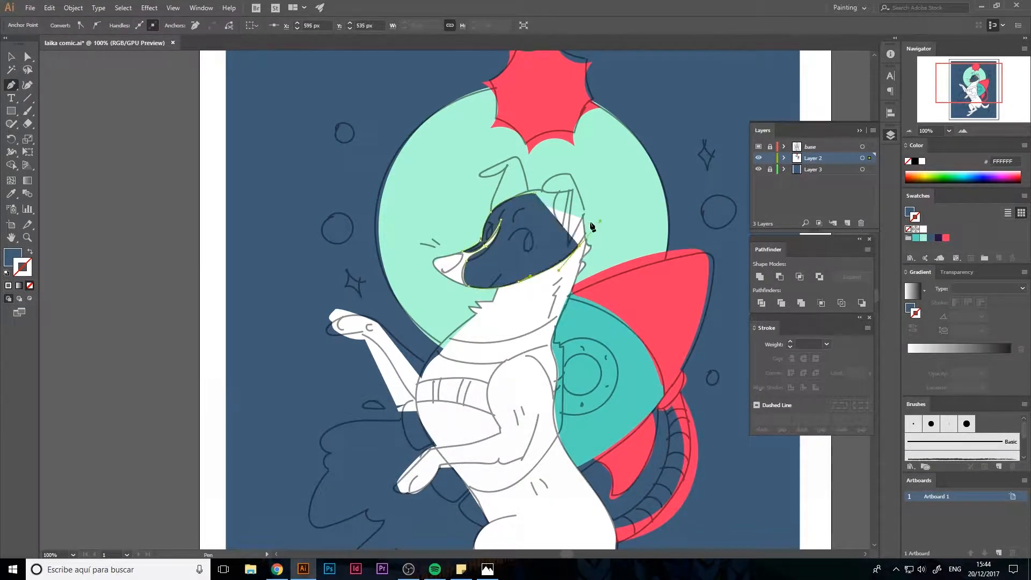
click(590, 228)
click(586, 220)
drag(535, 193, 513, 195)
key(Caps_Lock)
key(a)
click(636, 162)
Step: Draw the dog's two folded ears as dark purple 261447 shapes without a stroke
key(ctrl+z)
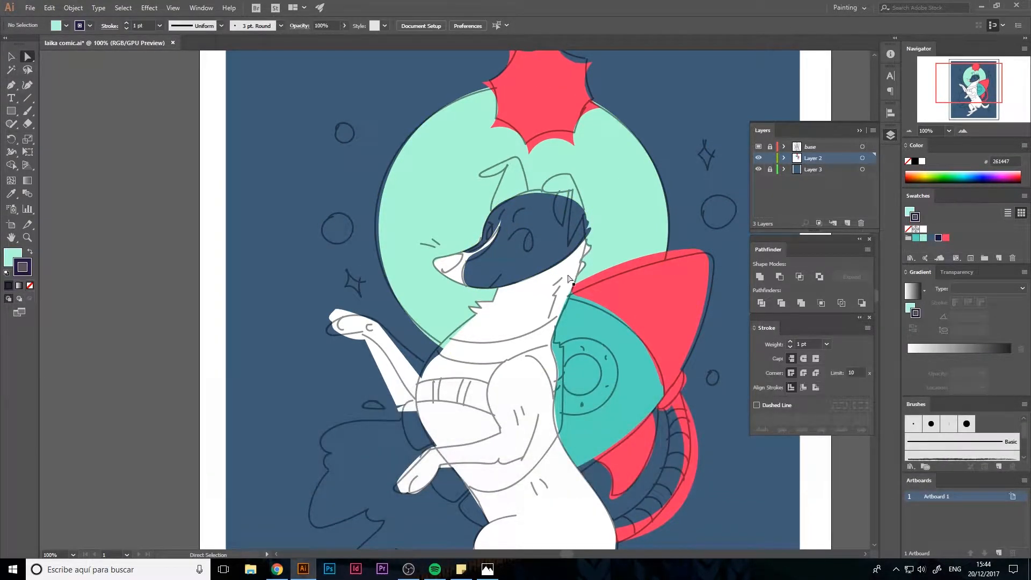
key(ctrl+z)
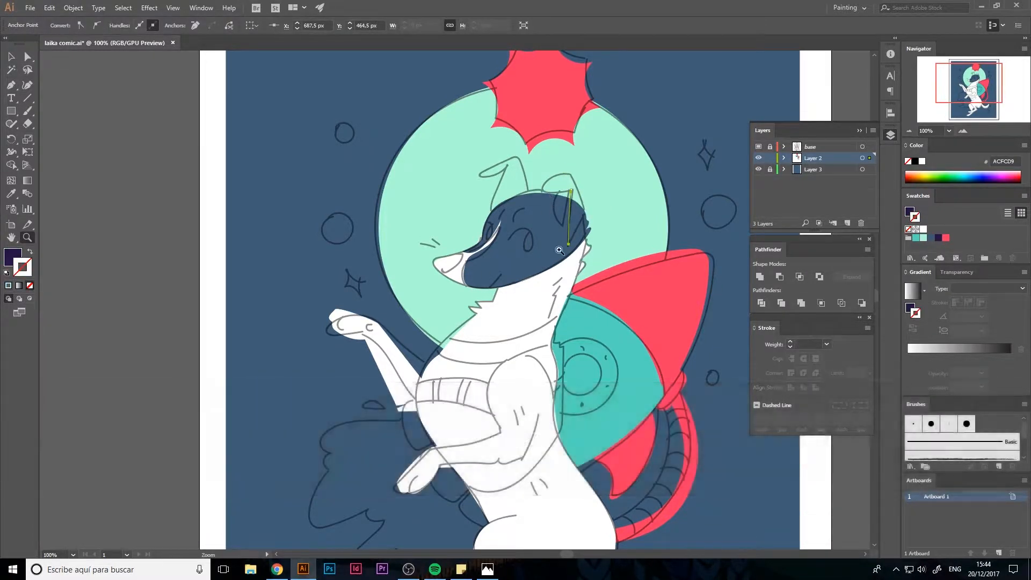
key(p)
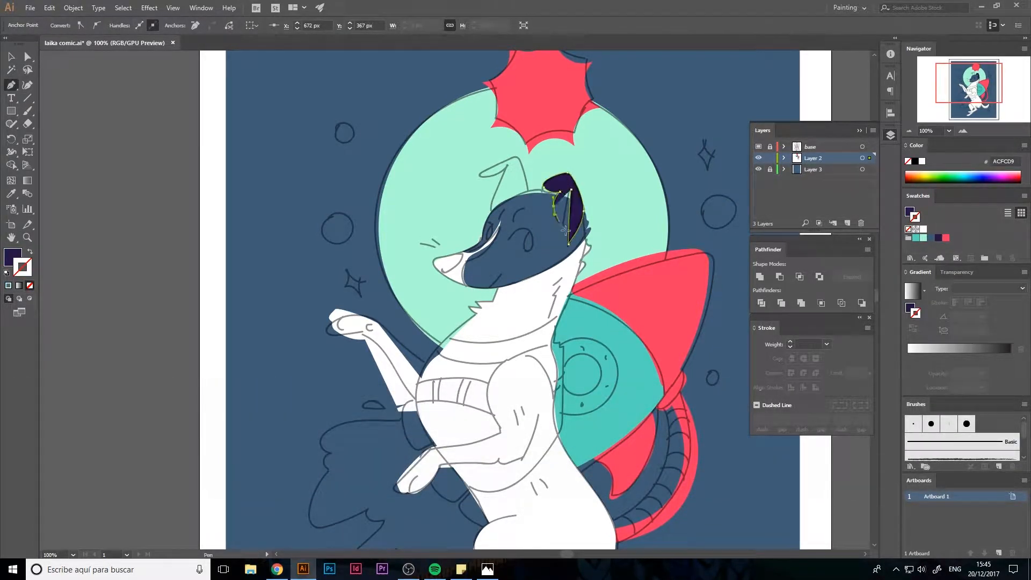
click(528, 198)
drag(516, 157, 509, 154)
drag(479, 173, 489, 176)
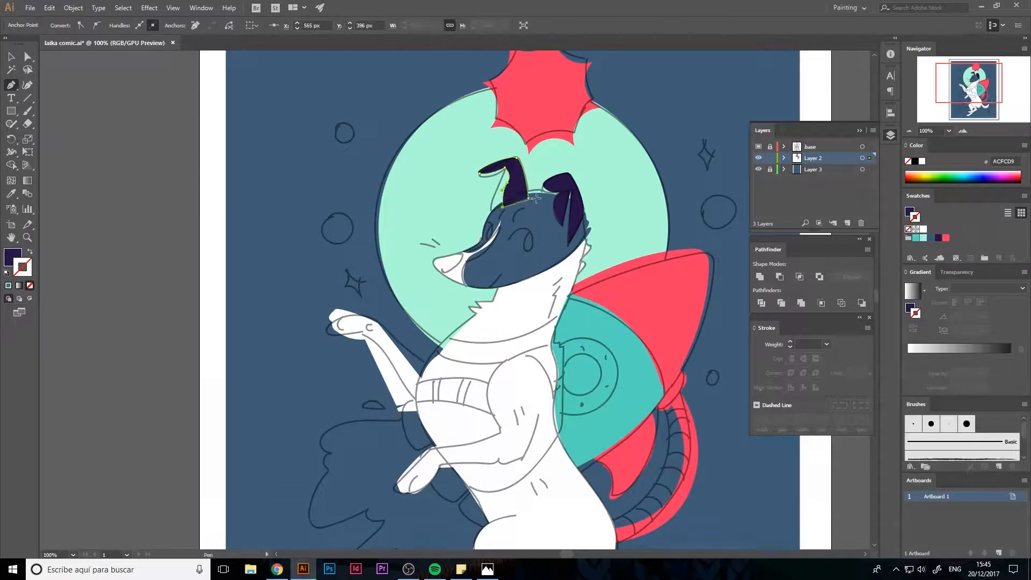
key(shift+ctrl+v)
ctrl+click(698, 115)
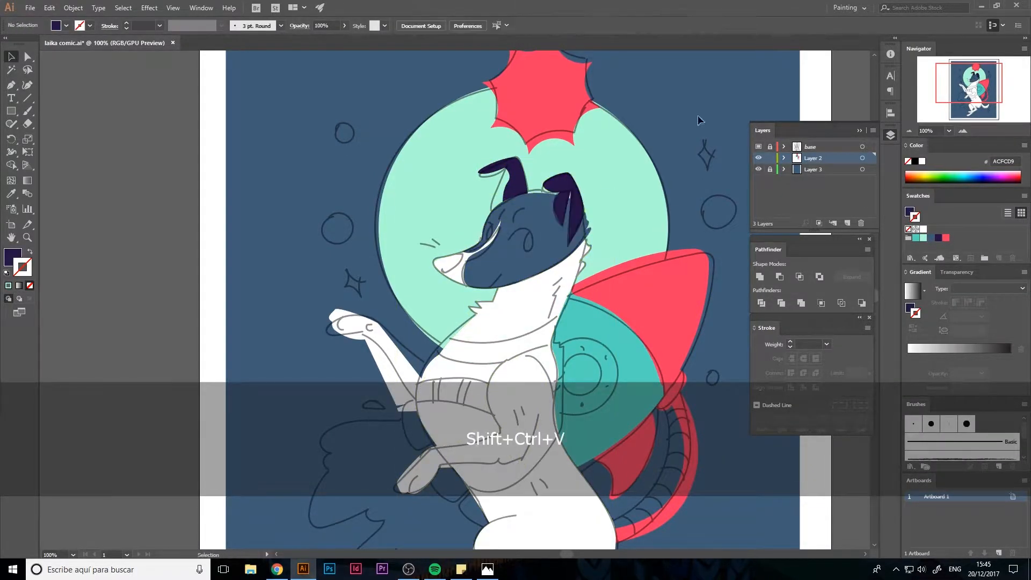
Step: Draw a narrow inner-ear shape on the near ear, filled with the pink sampled from the star shape above the head
click(11, 194)
click(542, 96)
key(p)
click(571, 189)
drag(579, 206, 580, 214)
click(572, 234)
click(561, 212)
click(571, 189)
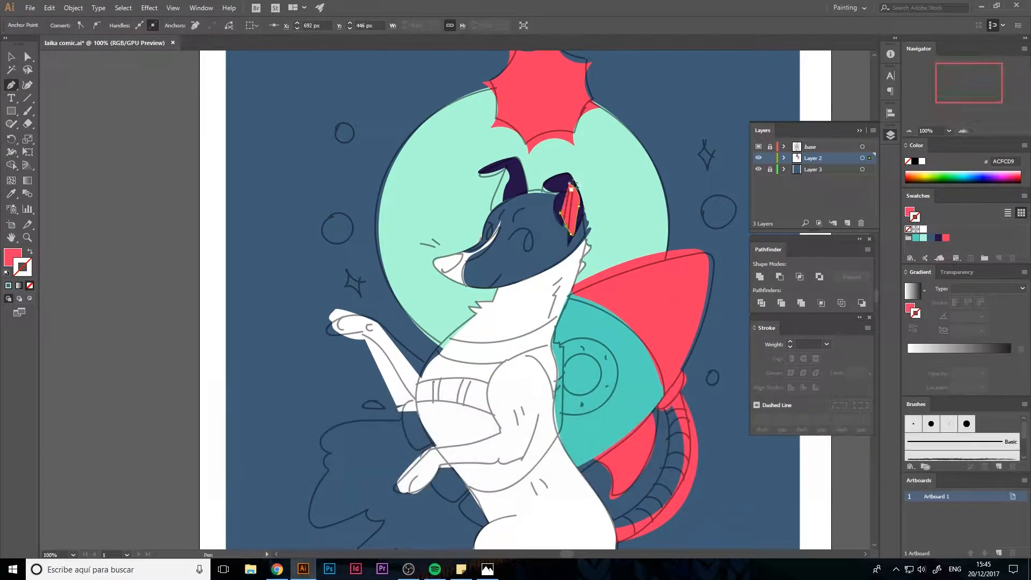
Step: Place the pink inner-ear shape behind the dark ear and adjust the lower points of both shapes
key(shift+ctrl+v)
key(a)
click(569, 246)
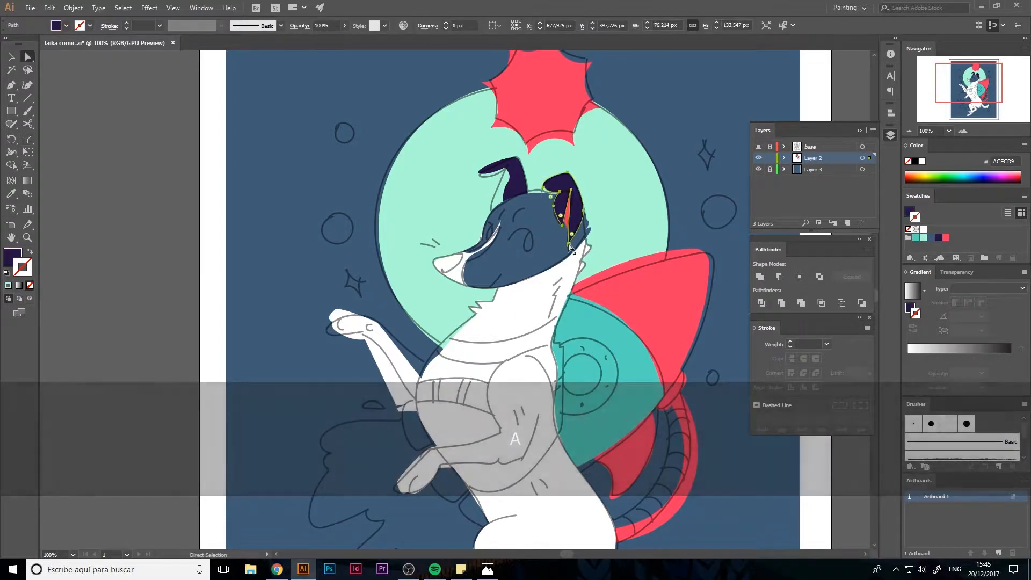
click(566, 230)
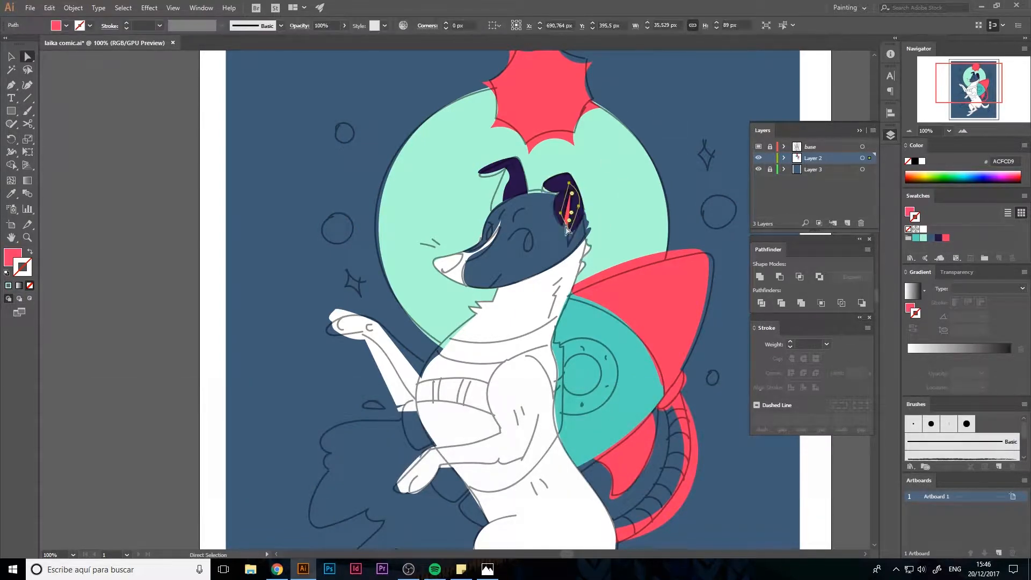
key(ctrl+shift+a)
Step: Draw the two small eyebrow spots on the dog's forehead in dark purple without a stroke
drag(506, 254, 521, 250)
key(p)
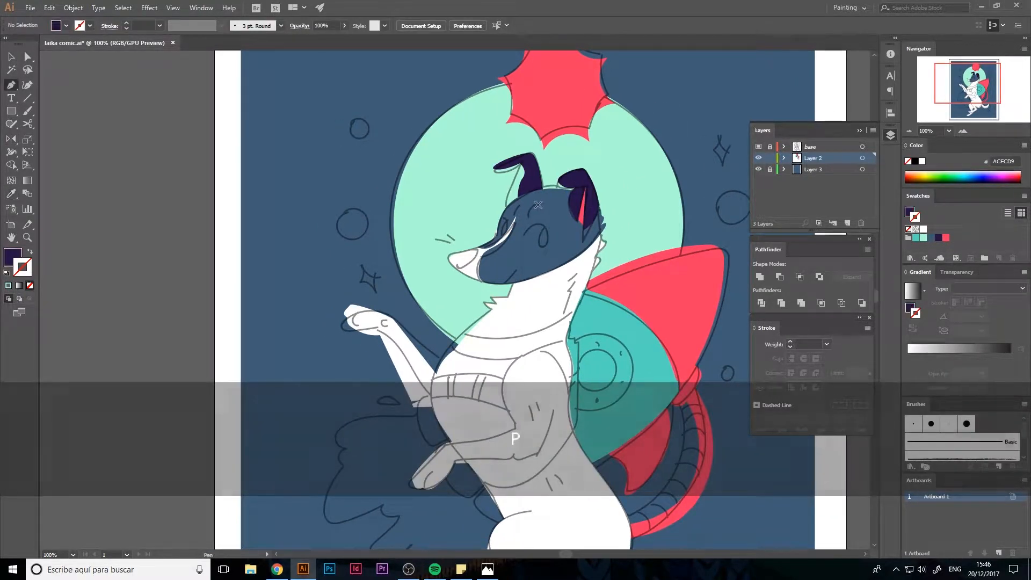
drag(530, 212, 540, 208)
click(514, 204)
key(v)
click(195, 217)
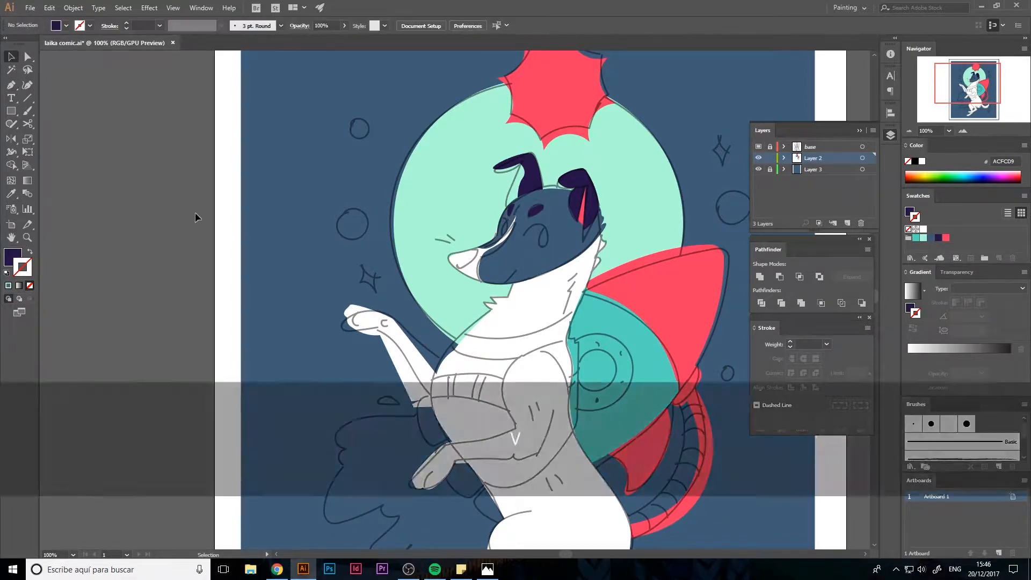
Step: Draw the dog's nose with the face's dark blue fill and adjust its points to fit the sketch
key(i)
click(489, 264)
key(p)
click(467, 250)
drag(476, 253, 475, 260)
click(459, 270)
click(450, 257)
key(a)
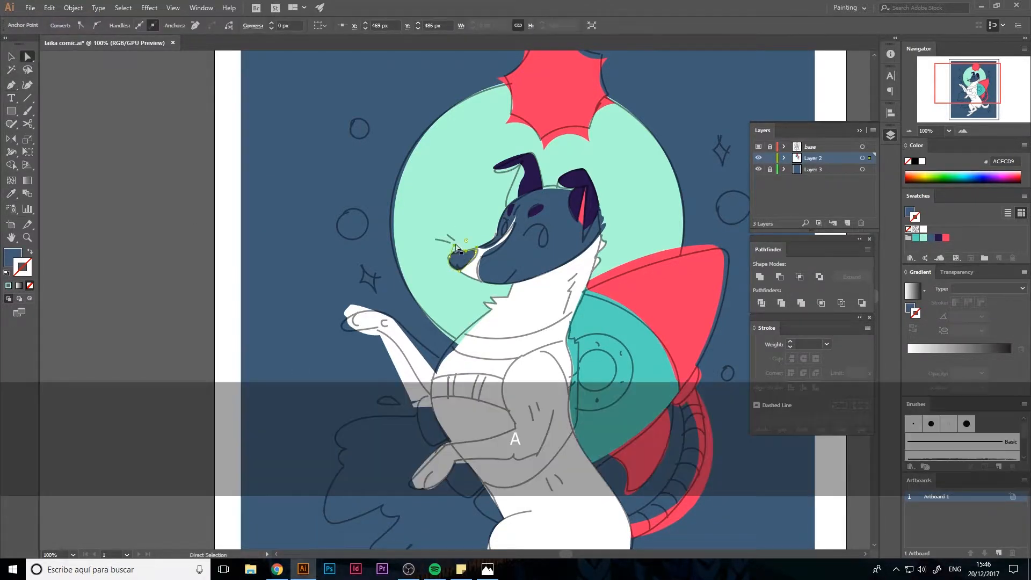
key(ctrl+z)
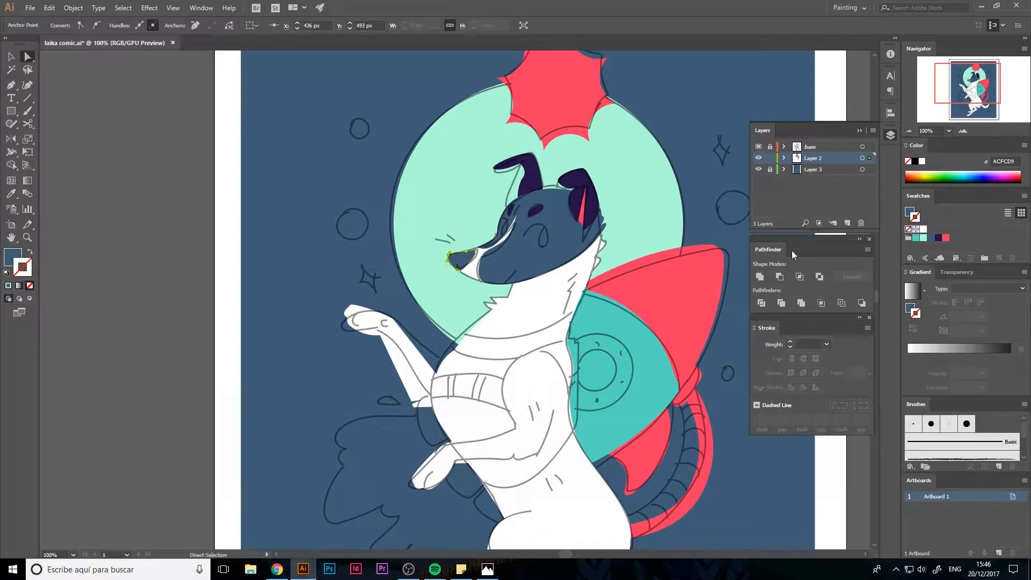
key(v)
click(83, 351)
Step: Trace the large scalloped cloud shape in front of the dog's belly with the Pen tool, running its inner edge across the body
key(space)
drag(215, 327, 176, 283)
drag(579, 178, 610, 196)
drag(479, 367, 475, 305)
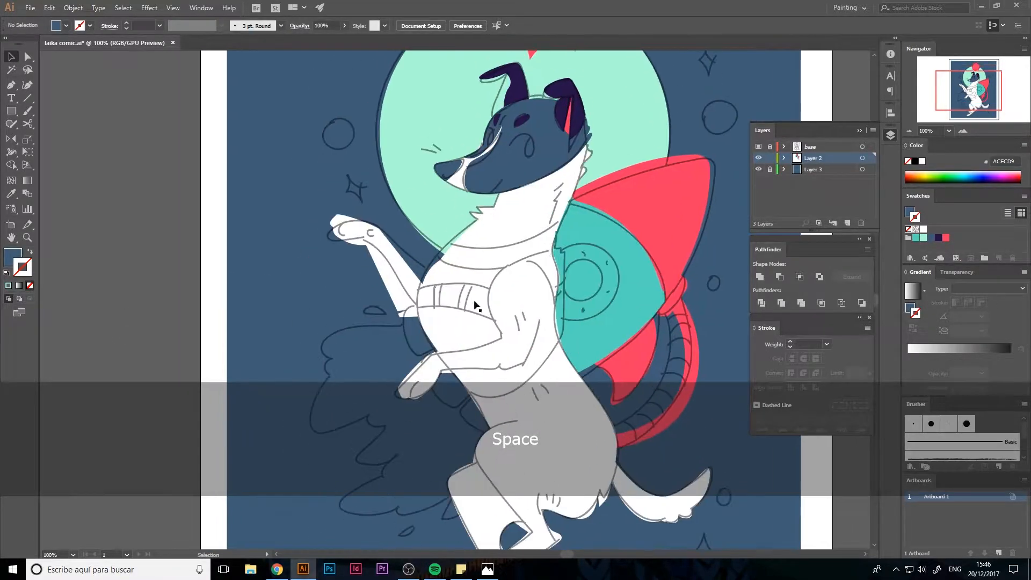
click(946, 238)
key(space)
drag(477, 403, 539, 327)
key(p)
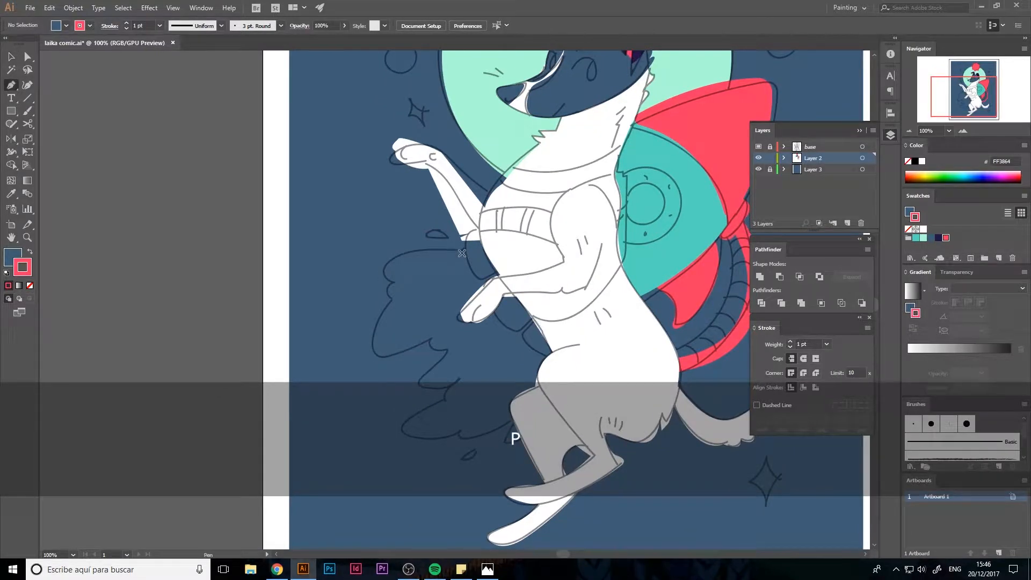
click(484, 247)
click(467, 250)
click(429, 251)
click(392, 250)
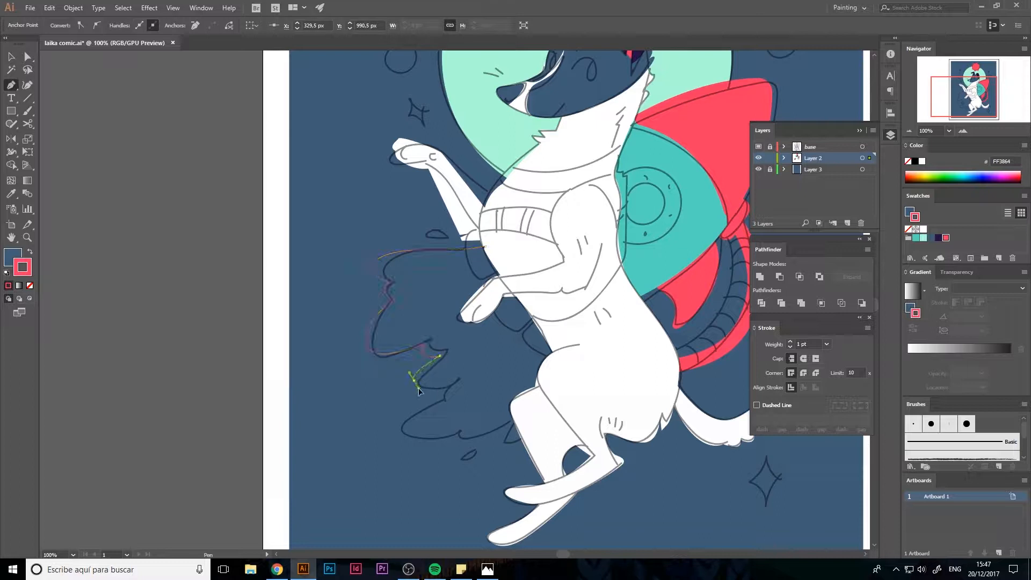
click(444, 389)
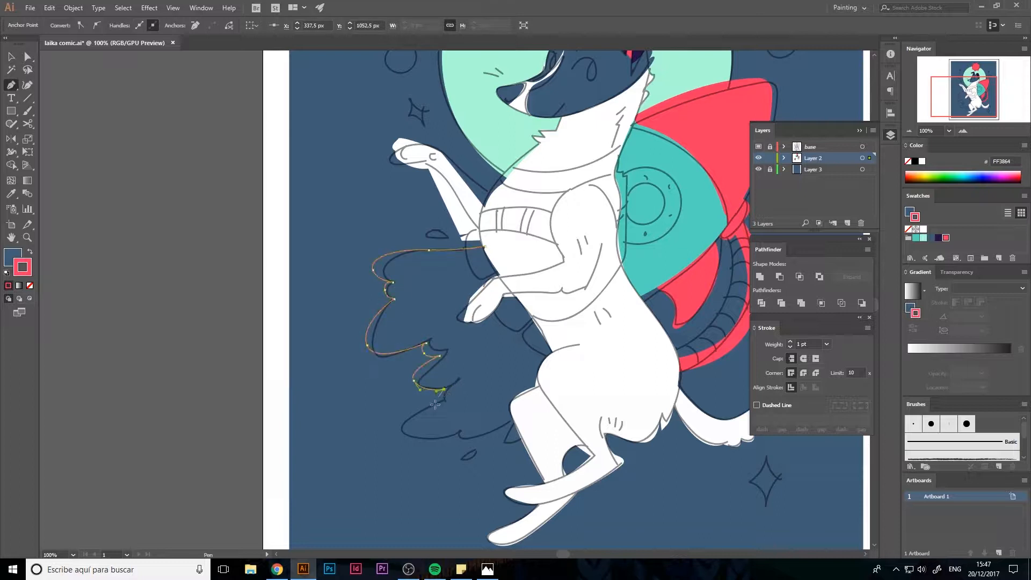
drag(437, 403, 540, 430)
click(493, 448)
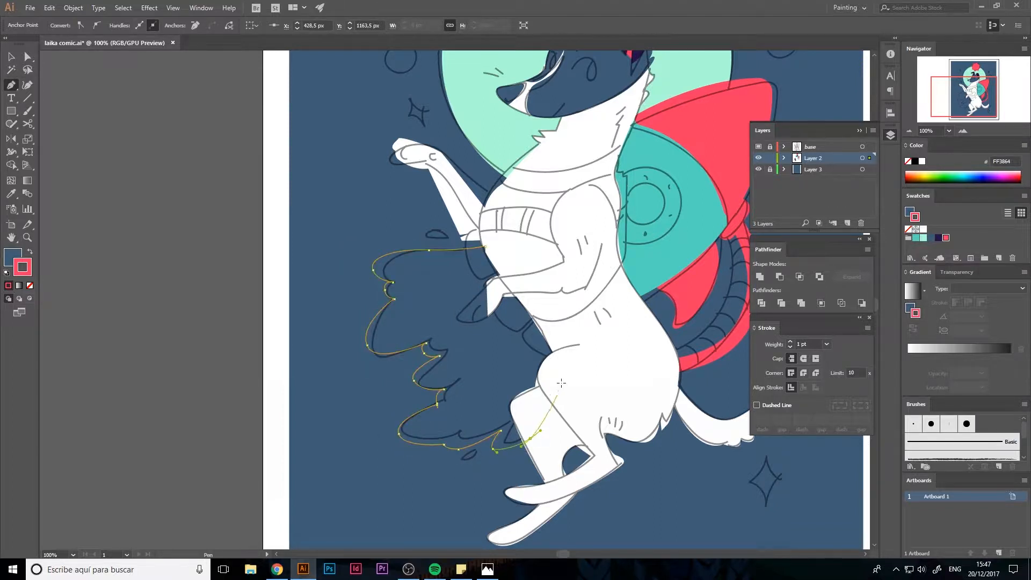
click(563, 373)
click(562, 332)
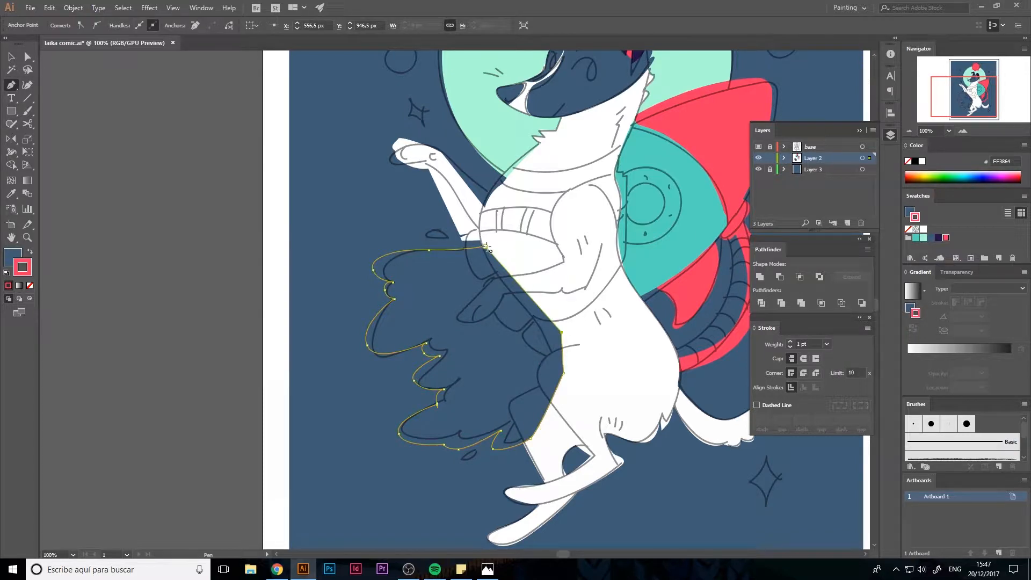
Step: Fill the cloud shape with the pink sampled from the rocket backpack's fin, with no stroke
key(i)
click(652, 171)
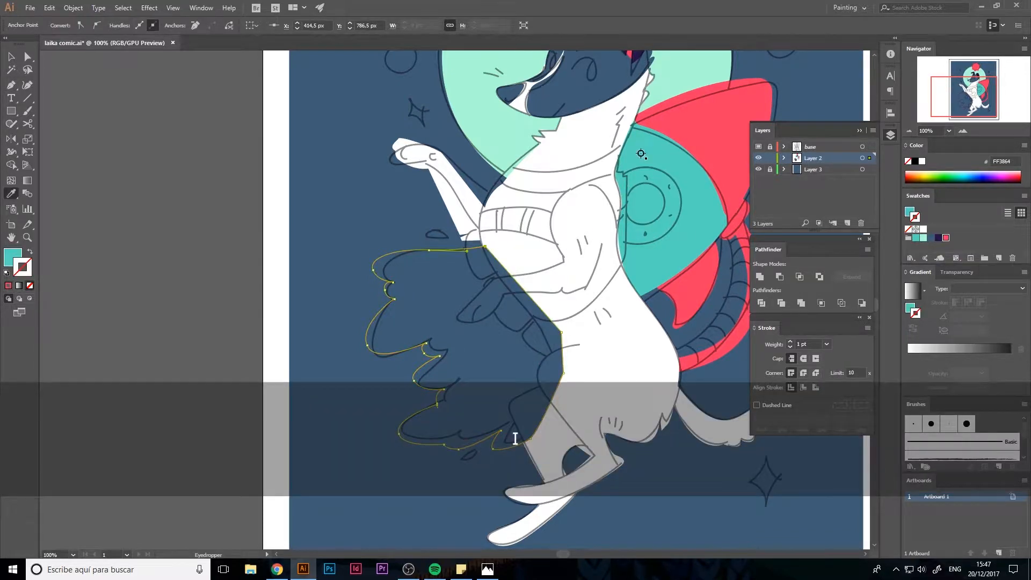
click(706, 131)
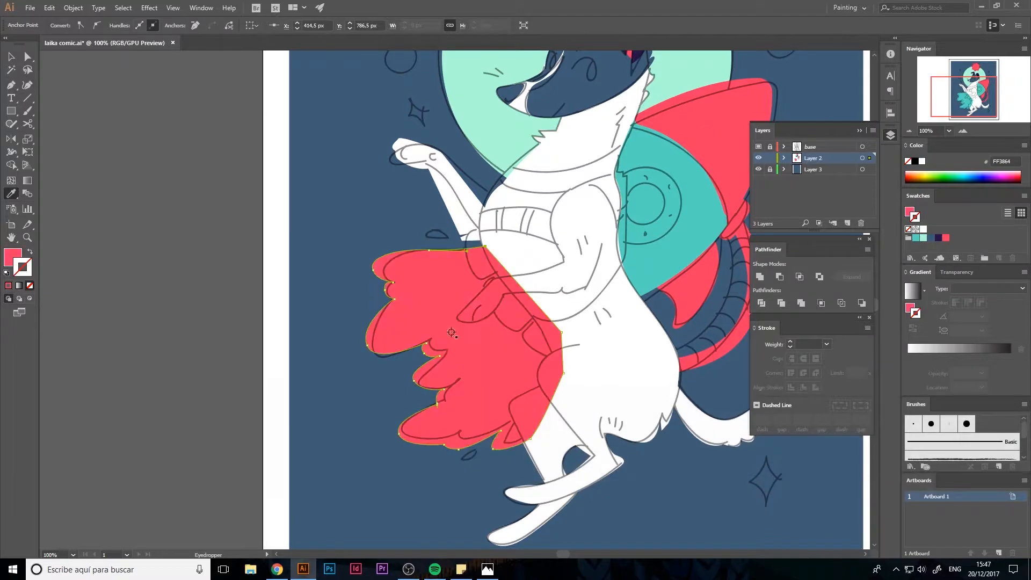
Step: Paste a copy of the pink cloud in place, scale it to about 239 × 246 px, and move it towards the belly
key(ctrl)
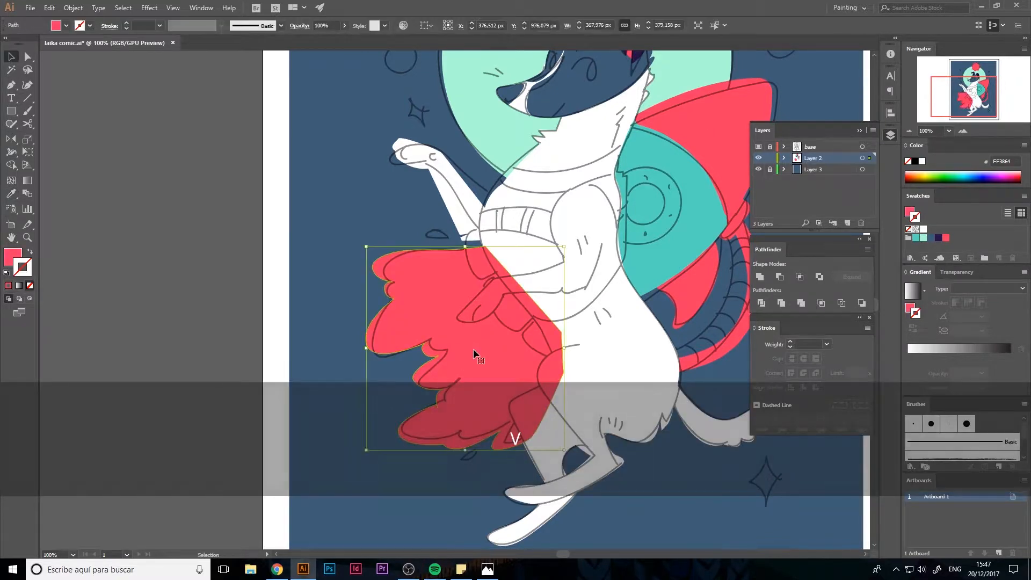
key(ctrl+shift+v)
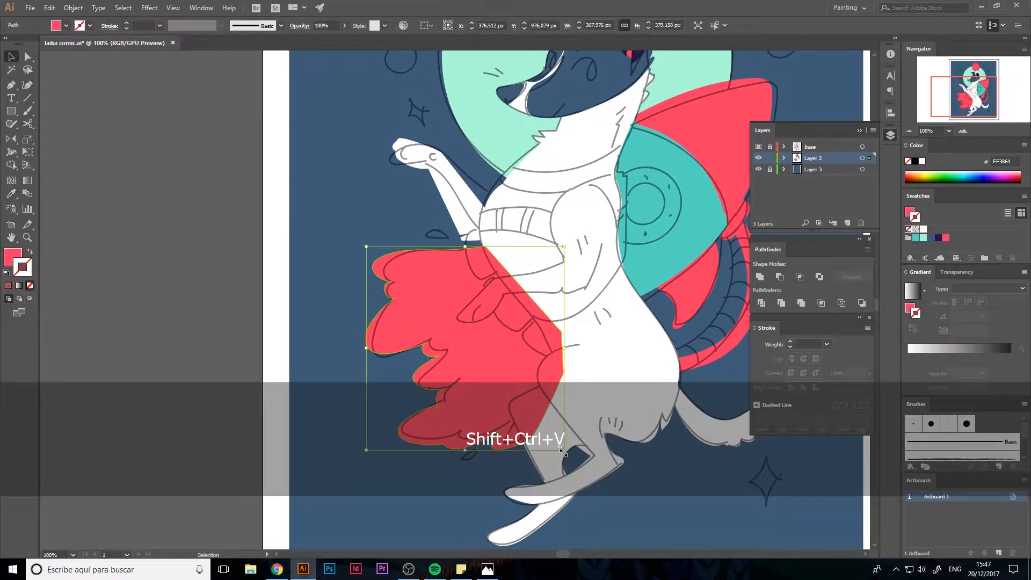
drag(562, 453, 544, 418)
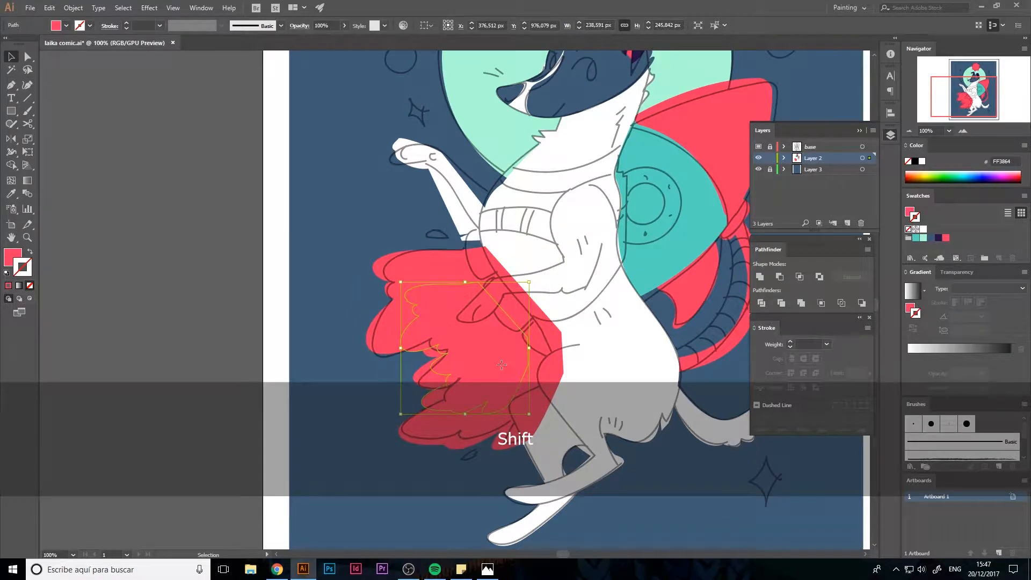
drag(501, 364, 539, 350)
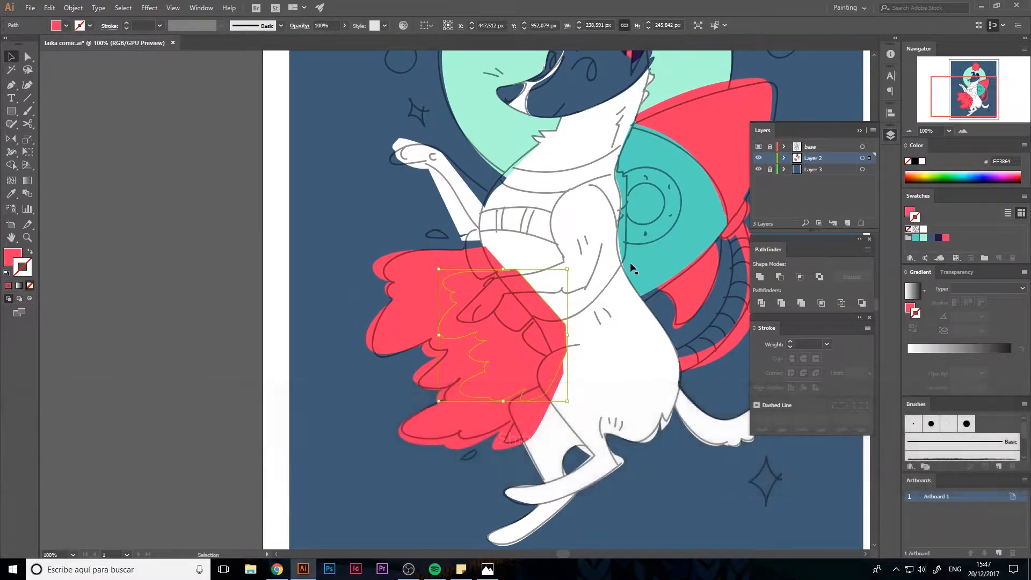
Step: Fill the smaller cloud copy with the teal sampled from the rocket backpack's body
key(i)
click(630, 262)
key(v)
click(317, 349)
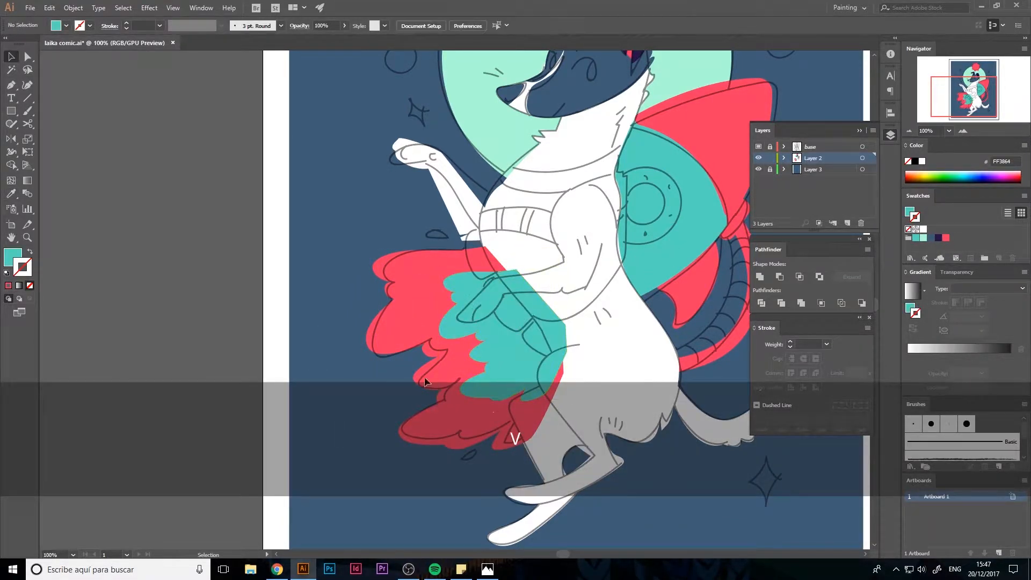
click(500, 388)
click(322, 338)
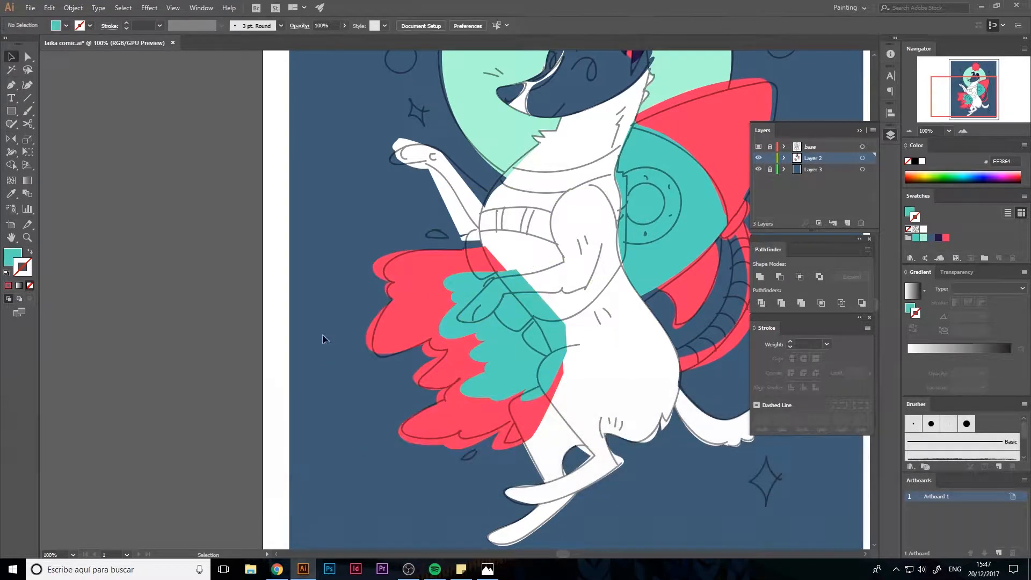
Step: Send the pink and teal clouds to the back, behind the dog's body, forepaw and legs
click(447, 346)
right_click(455, 341)
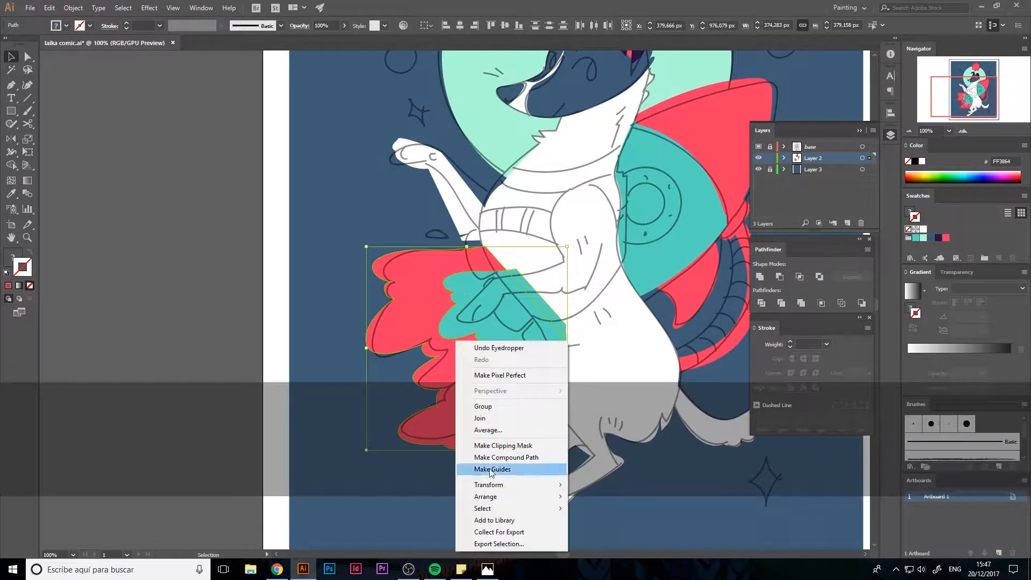
mouse_move(491, 496)
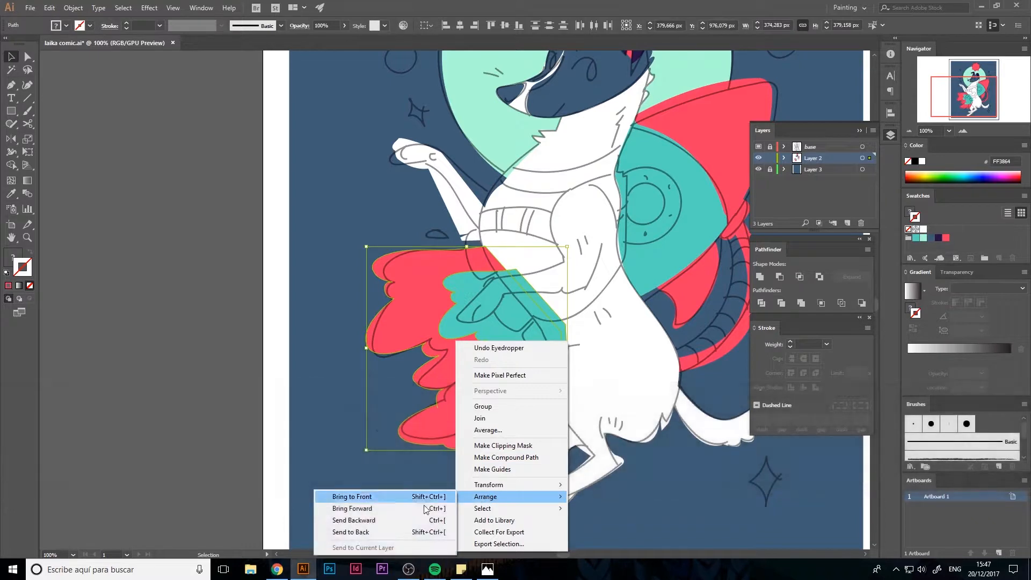
click(401, 532)
key(v)
click(331, 433)
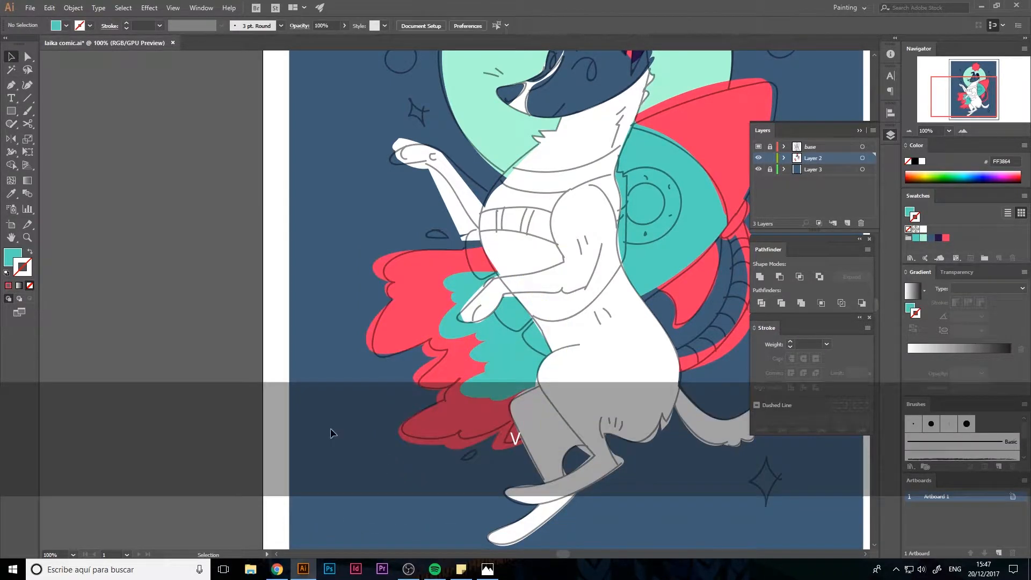
Step: Sample the cloud's pink and trace the small droplet above the cloud with the Pen tool
drag(329, 381, 270, 363)
key(i)
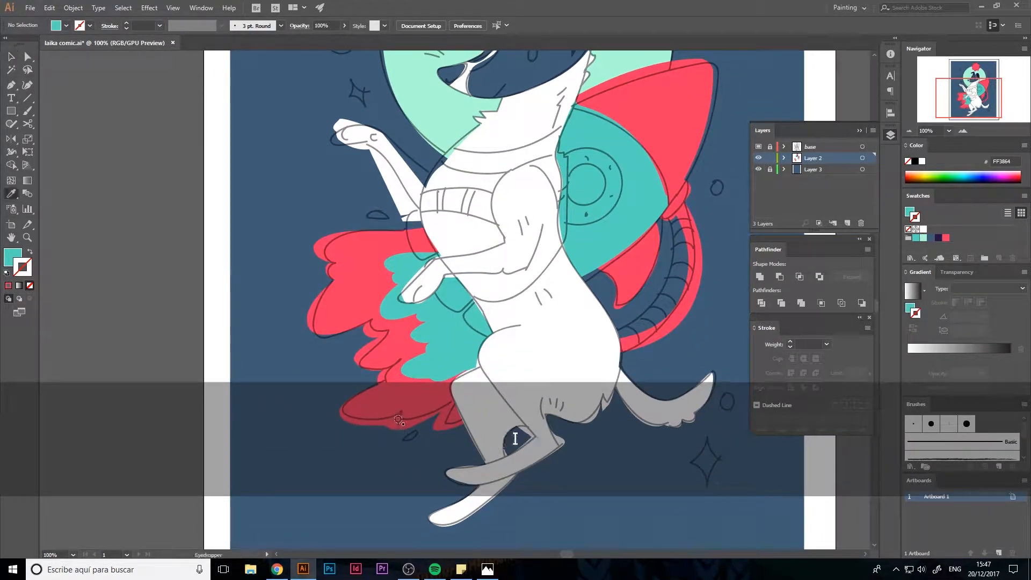
click(389, 218)
drag(378, 212, 368, 218)
key(ctrl+z)
key(ctrl+z)
click(388, 218)
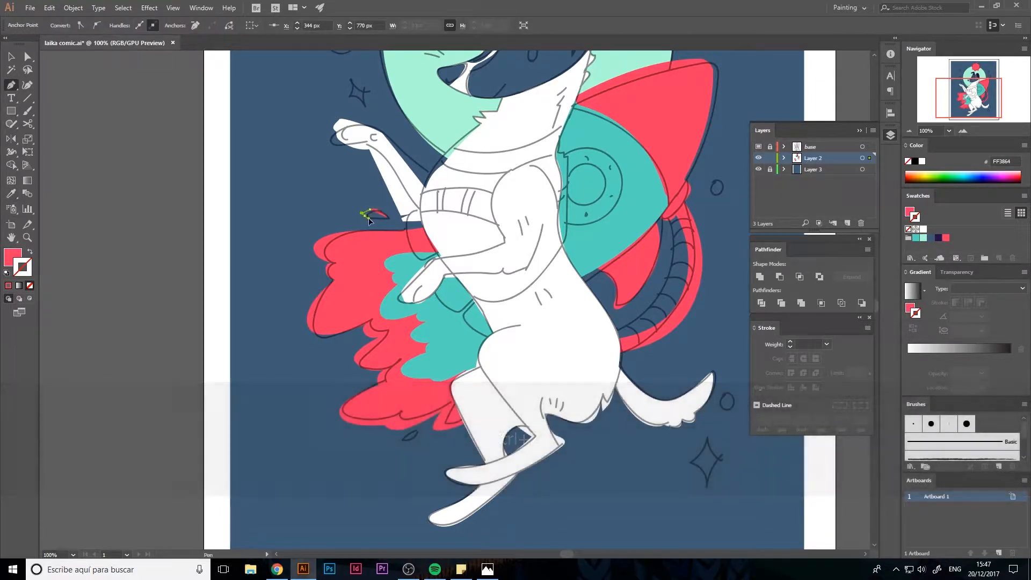
click(387, 218)
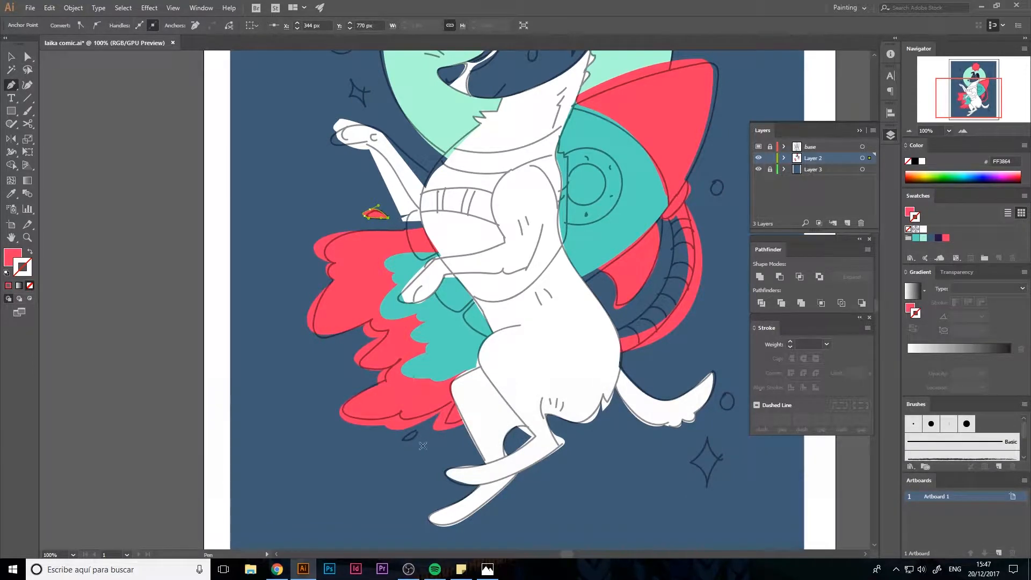
Step: Trace the second pink droplet, about 35 × 27 px, just below the cloud with the Pen tool
mouse_move(419, 430)
mouse_down()
mouse_move(402, 442)
mouse_move(423, 416)
mouse_up()
click(403, 442)
key(v)
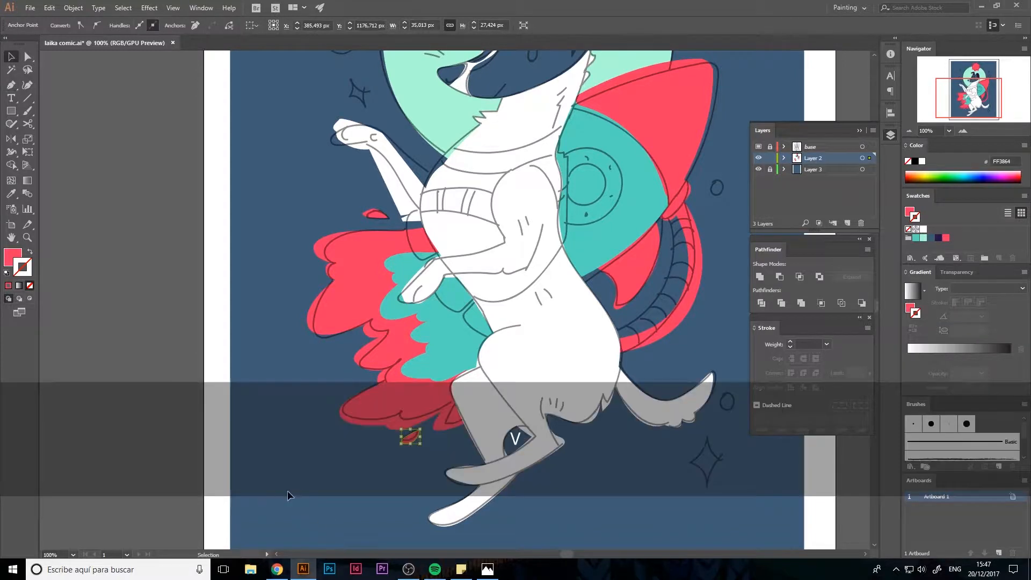
click(298, 500)
key(space)
drag(608, 265, 581, 283)
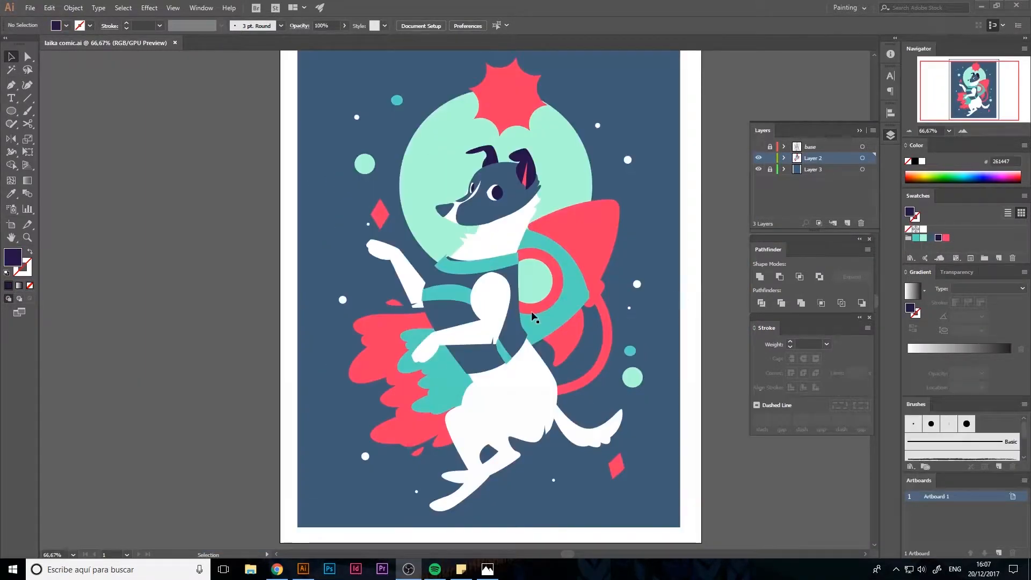
Step: Adjust the curve along the dog's nose's upper edge and move its lower tip onto the muzzle outline
key(space)
drag(464, 220, 465, 252)
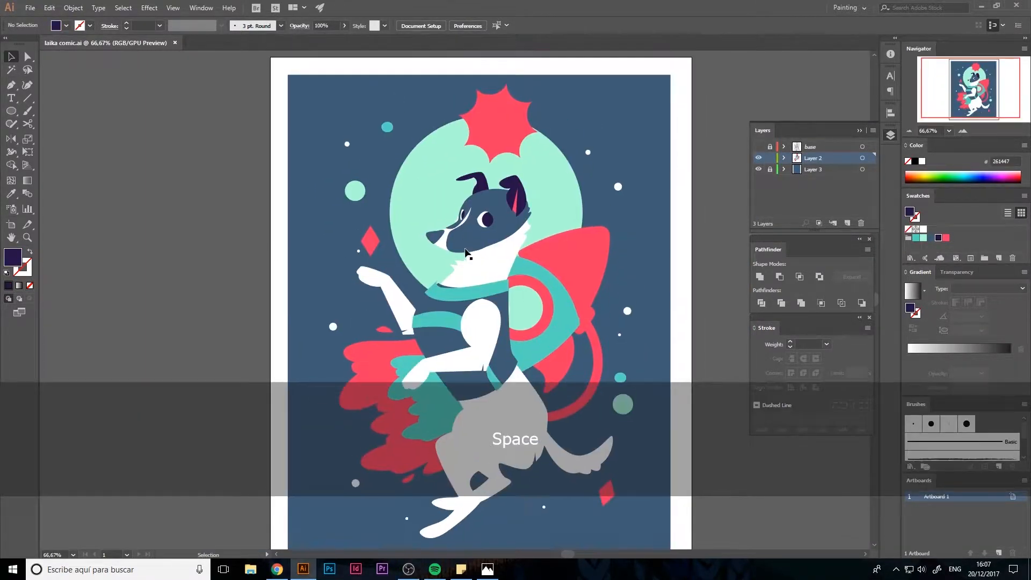
click(962, 131)
click(963, 131)
click(962, 131)
key(space)
drag(470, 200, 411, 290)
click(909, 131)
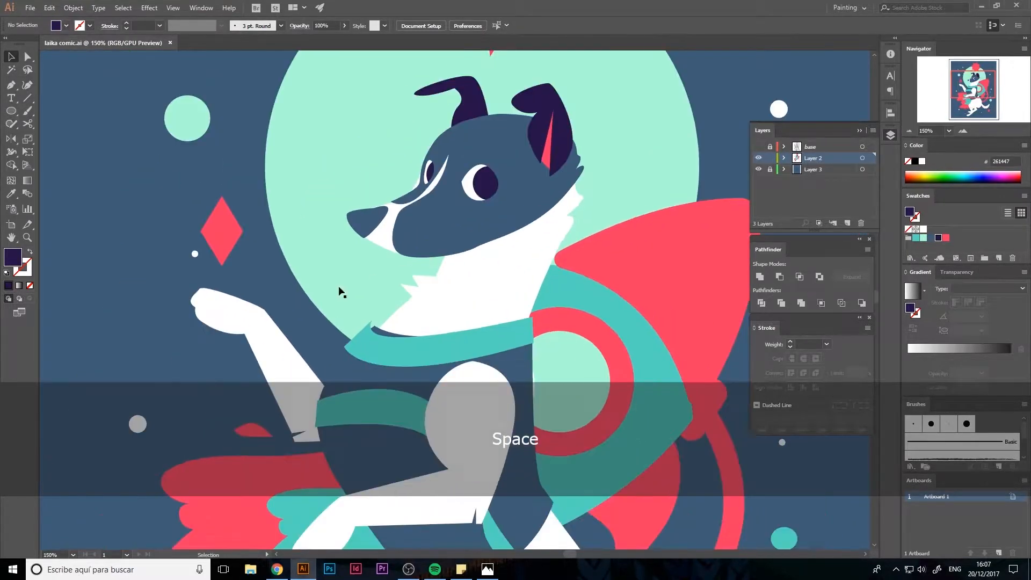
key(space)
drag(415, 227, 444, 345)
key(space)
click(962, 132)
click(962, 132)
click(962, 133)
key(space)
click(429, 228)
key(a)
click(375, 296)
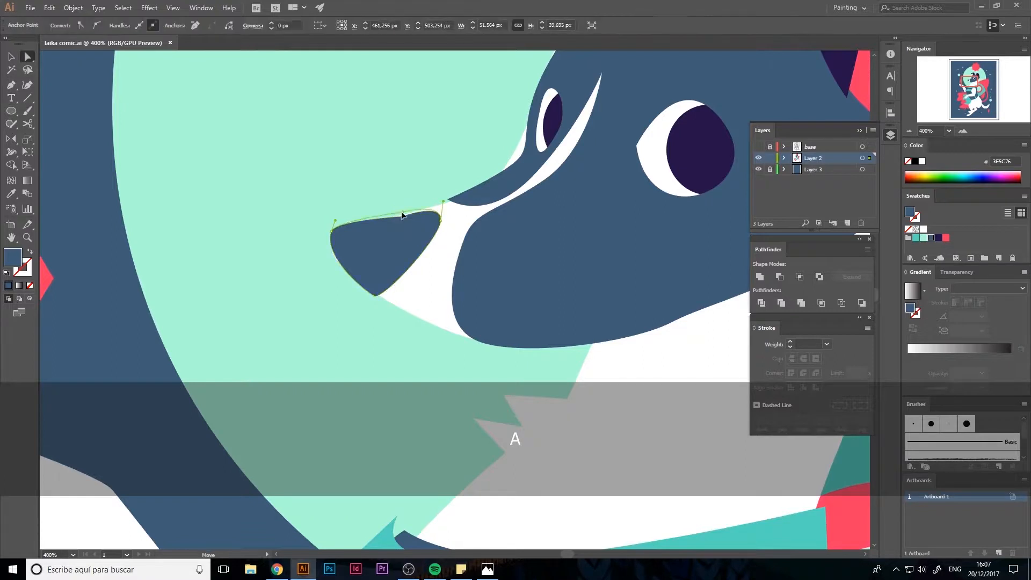
click(378, 306)
drag(375, 295, 379, 296)
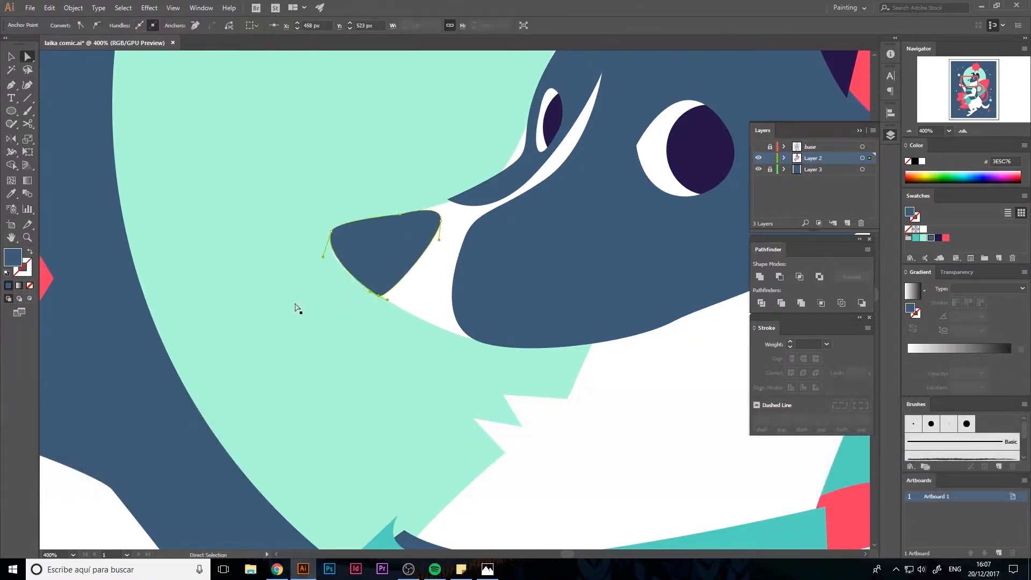
Step: Refine the curve at the front of the dog's nose by adjusting its direction handle
click(296, 305)
click(331, 232)
click(324, 258)
click(331, 231)
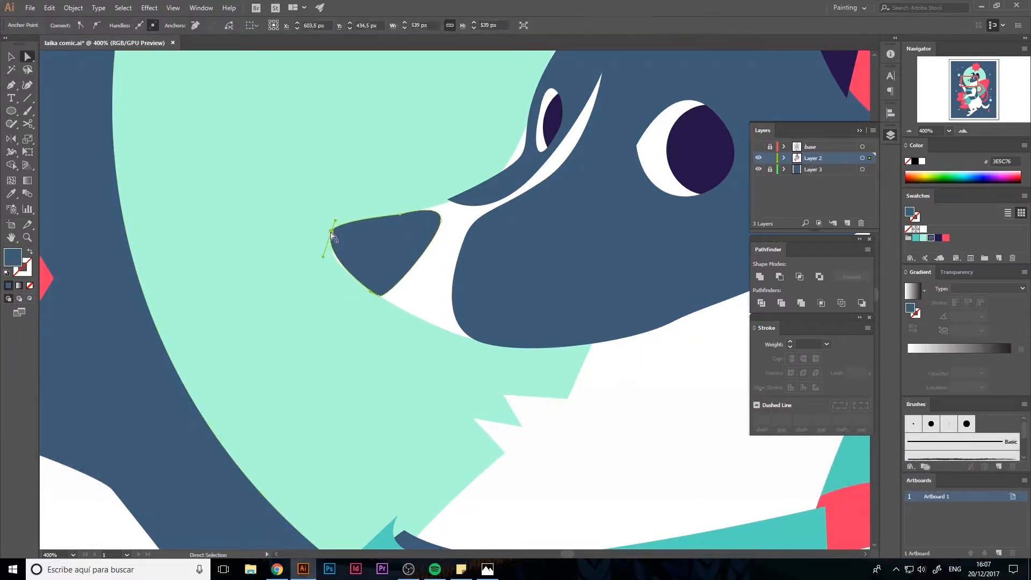
drag(321, 262, 321, 262)
click(126, 346)
Step: Adjust the white head shape's curve at the brow so its edge follows the blue face
key(space)
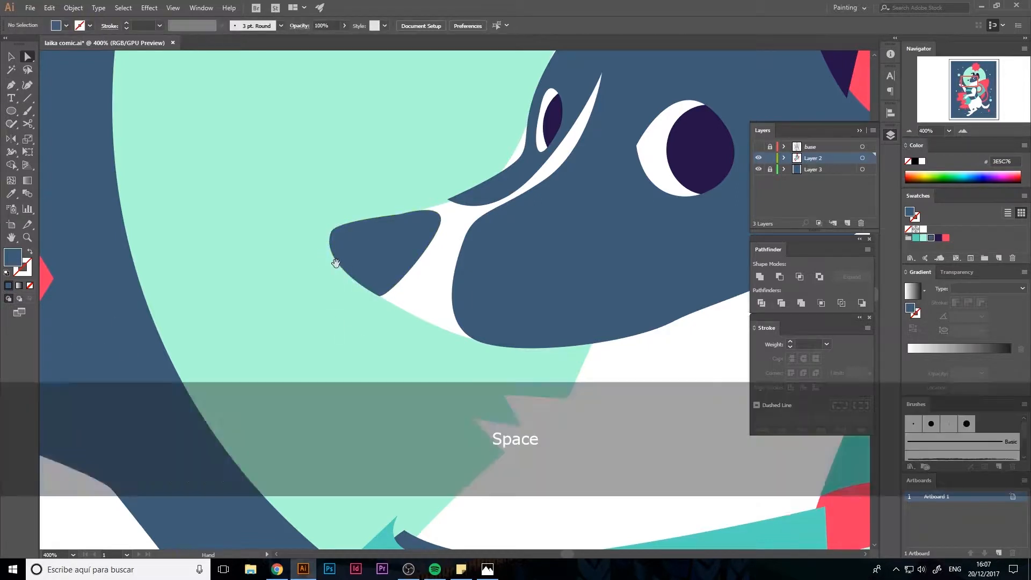
drag(396, 214, 243, 327)
click(353, 277)
click(336, 297)
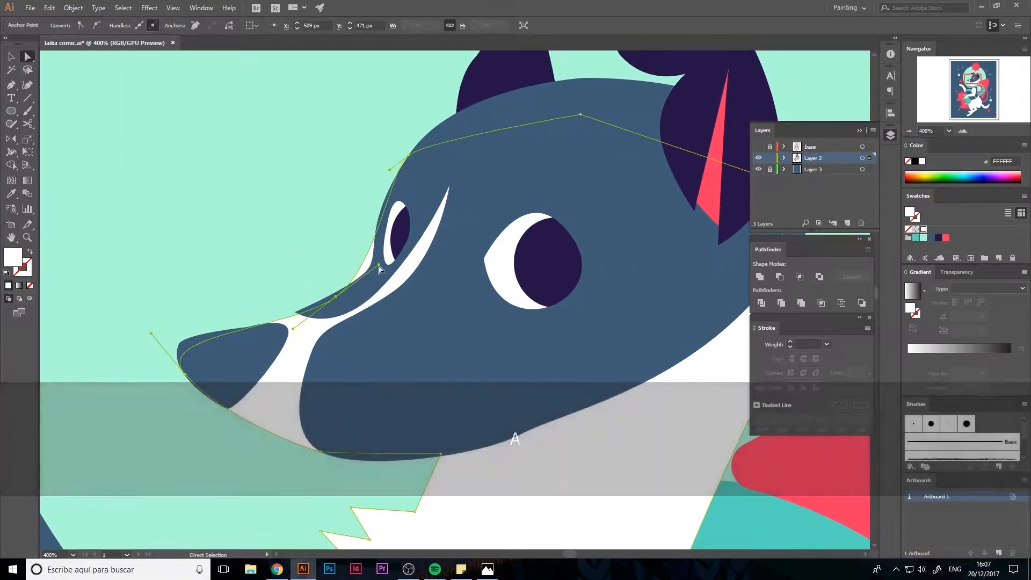
click(356, 262)
click(358, 271)
drag(379, 263, 440, 231)
click(369, 276)
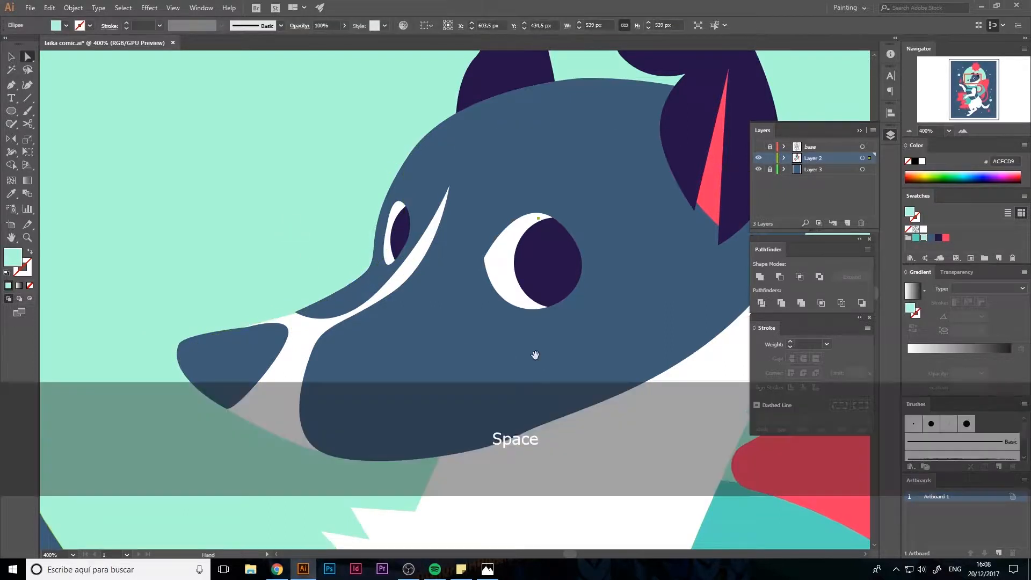
key(space)
drag(536, 242, 423, 226)
key(Delete)
key(ctrl+z)
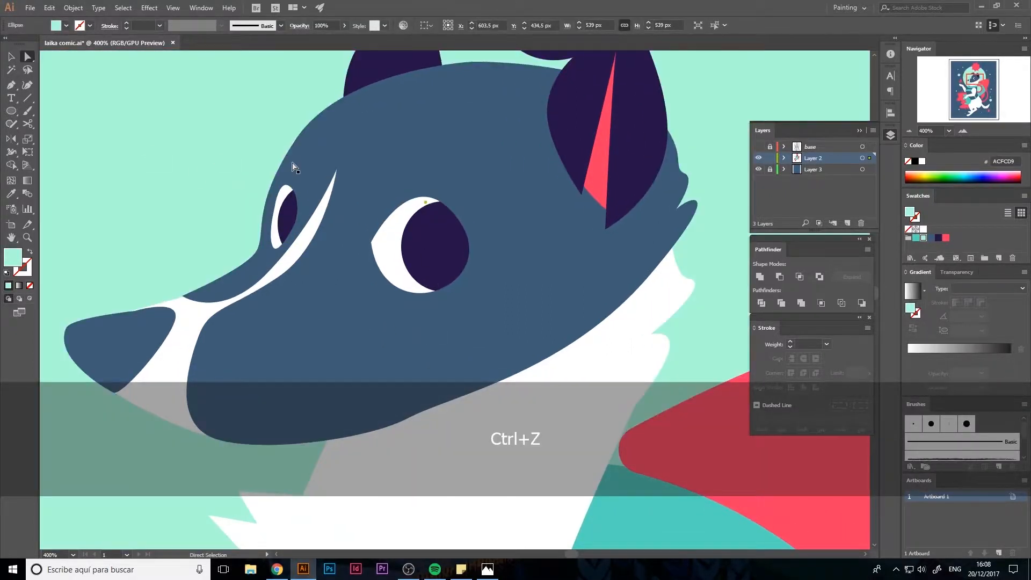
click(324, 168)
click(157, 184)
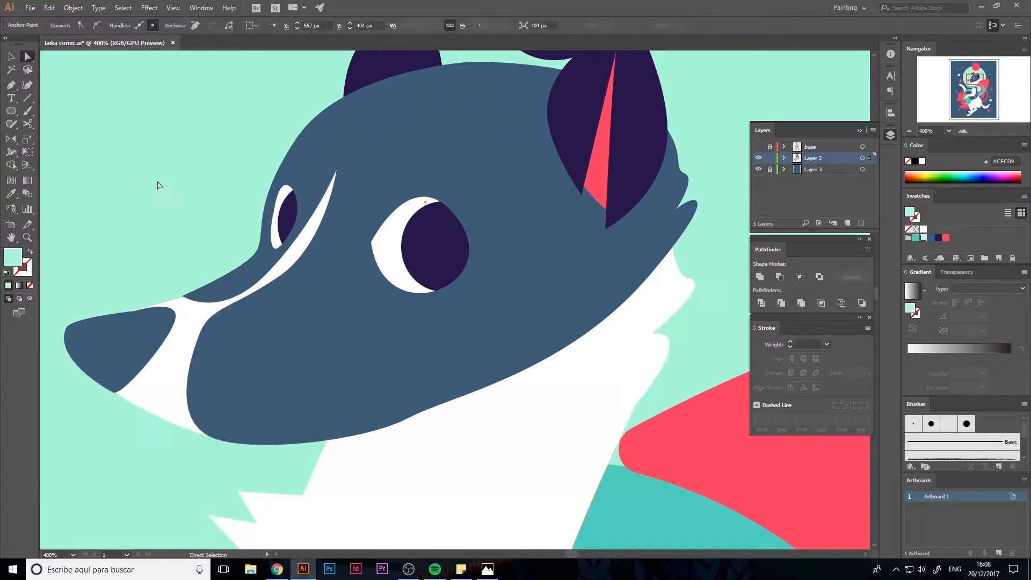
Step: Adjust the large pink fin's lower anchor point where it meets the tip of the teal rocket body
key(space)
drag(317, 168, 323, 230)
click(910, 131)
click(909, 131)
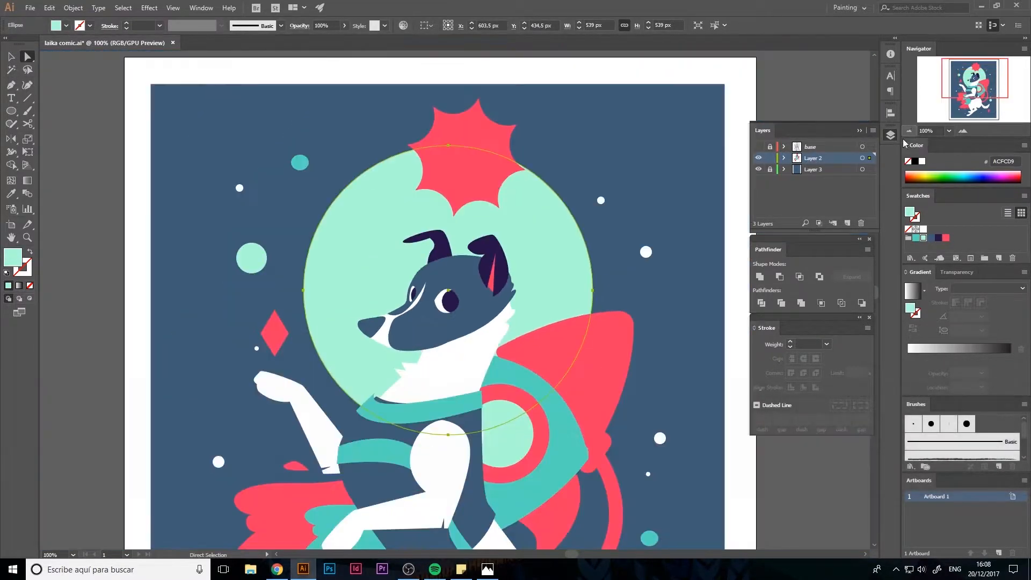
key(space)
drag(524, 406, 568, 155)
click(627, 196)
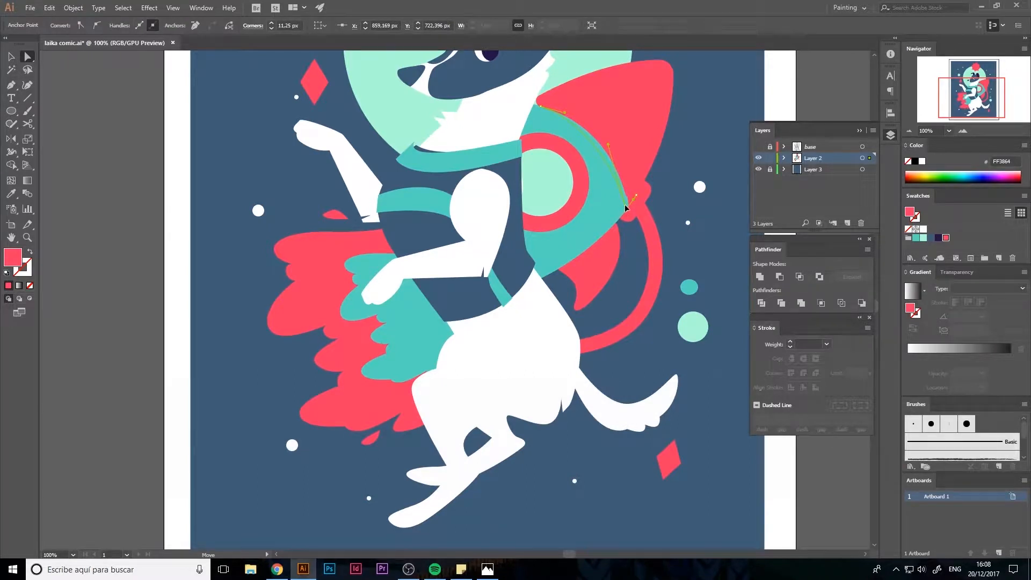
drag(625, 206, 625, 206)
click(692, 152)
Step: Check the pink fin's corner by the neck and nudge its lower point closer to the rocket body's tip
click(557, 99)
key(space)
drag(555, 105, 533, 175)
click(541, 177)
click(713, 128)
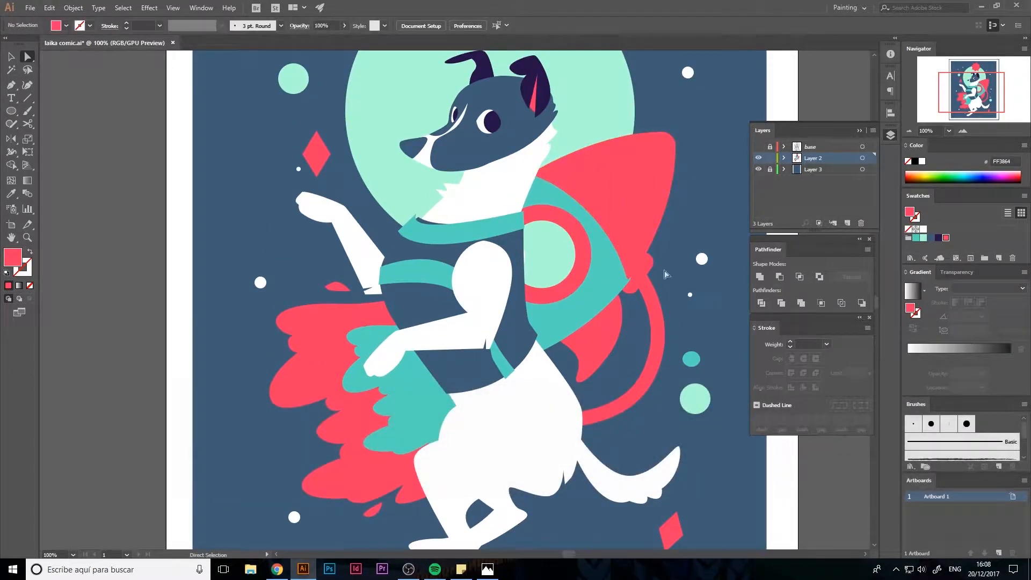
click(629, 276)
drag(627, 277, 630, 280)
click(691, 219)
Step: Reshape the teal collar's upper edge with the Curvature tool so it meets the white neck fur
drag(447, 237, 418, 217)
key(ctrl+z)
click(417, 216)
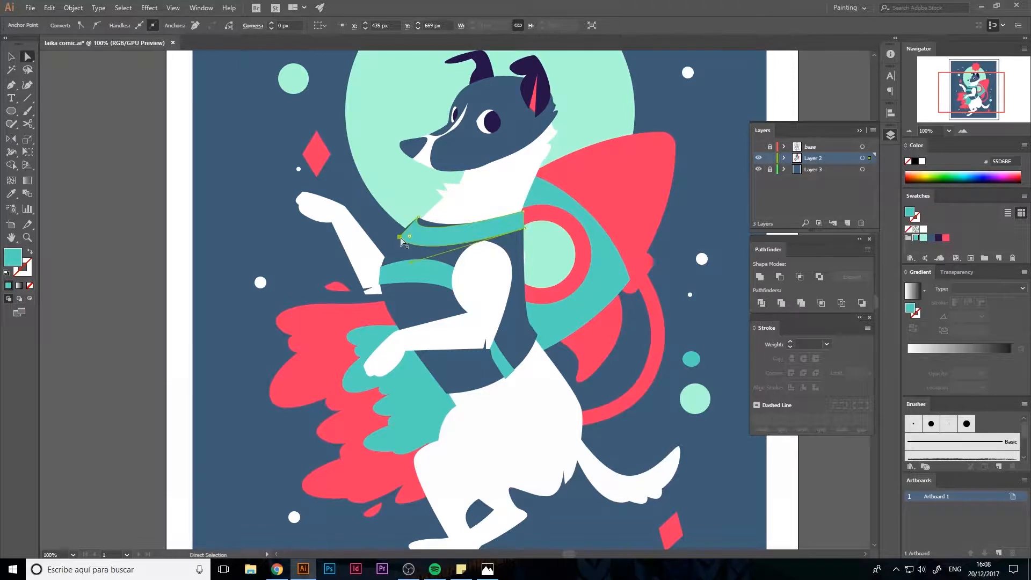
click(28, 85)
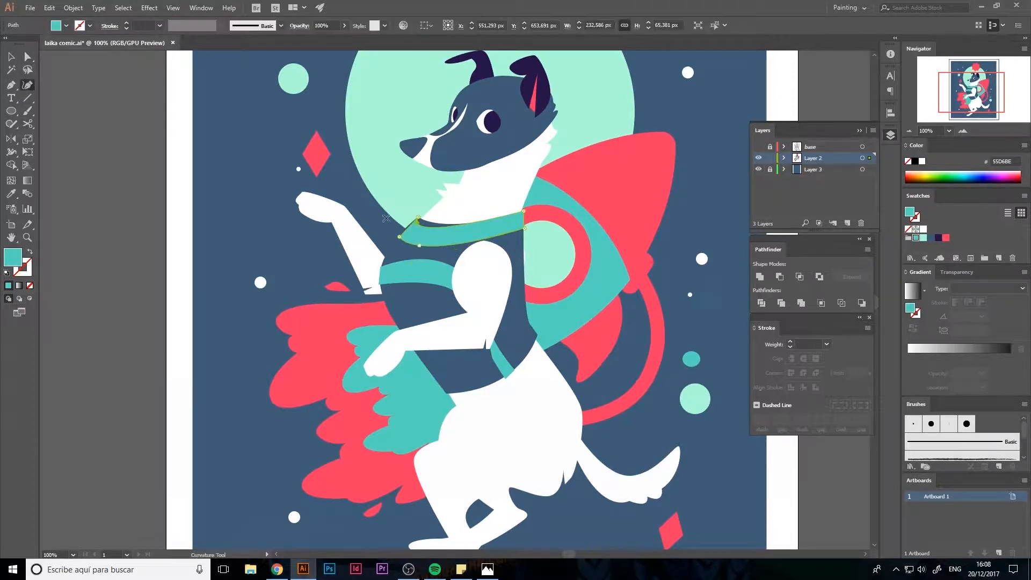
click(420, 217)
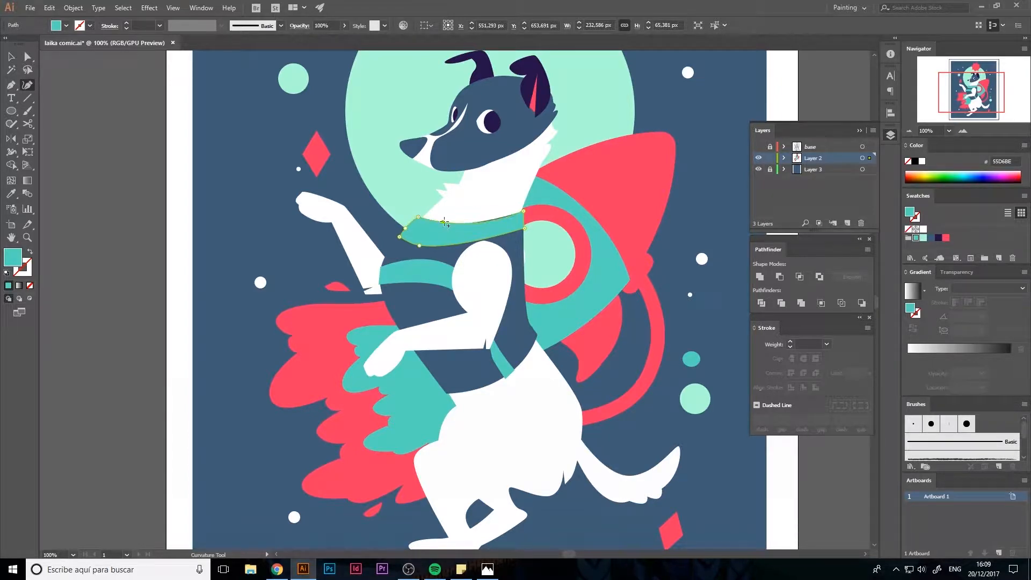
key(Escape)
key(v)
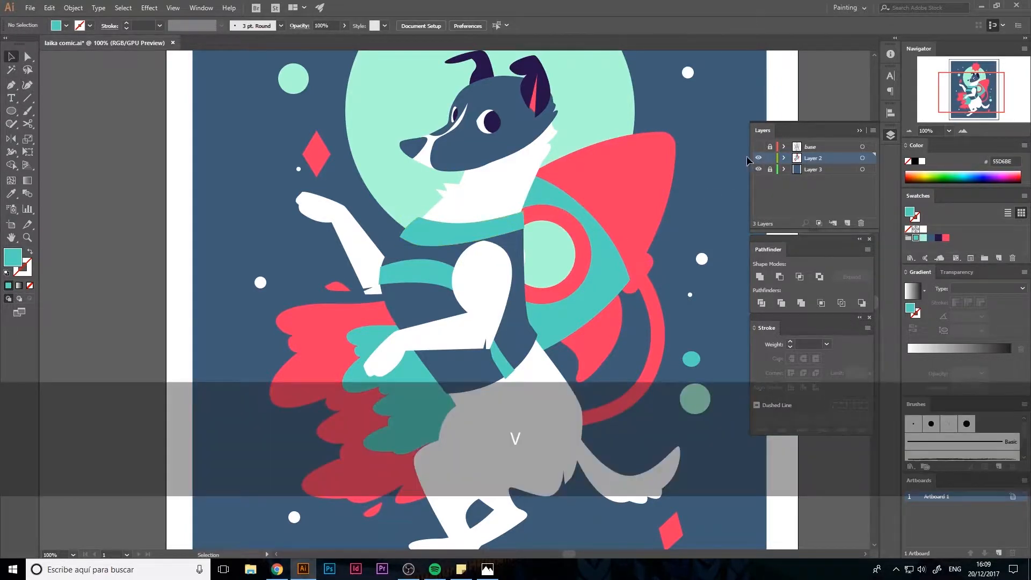
Step: Unlock Layer 3, fill the background rectangle with the dark purple 261447 swatch, and lock the layer again
click(770, 170)
click(688, 190)
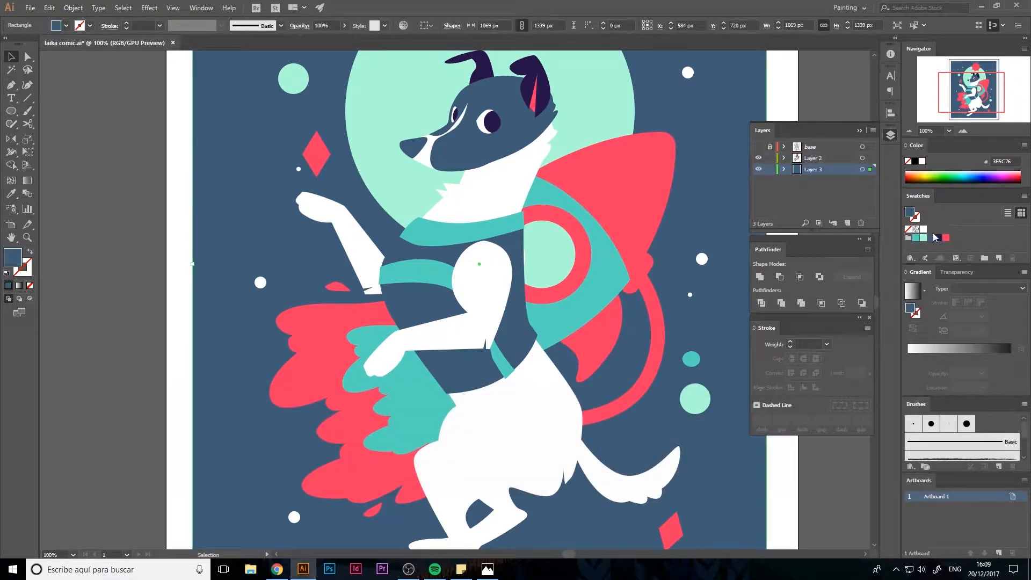
click(935, 237)
click(770, 169)
Step: Refine the anchor points on the raised foreleg and the lower front paw
key(space)
drag(525, 147, 530, 170)
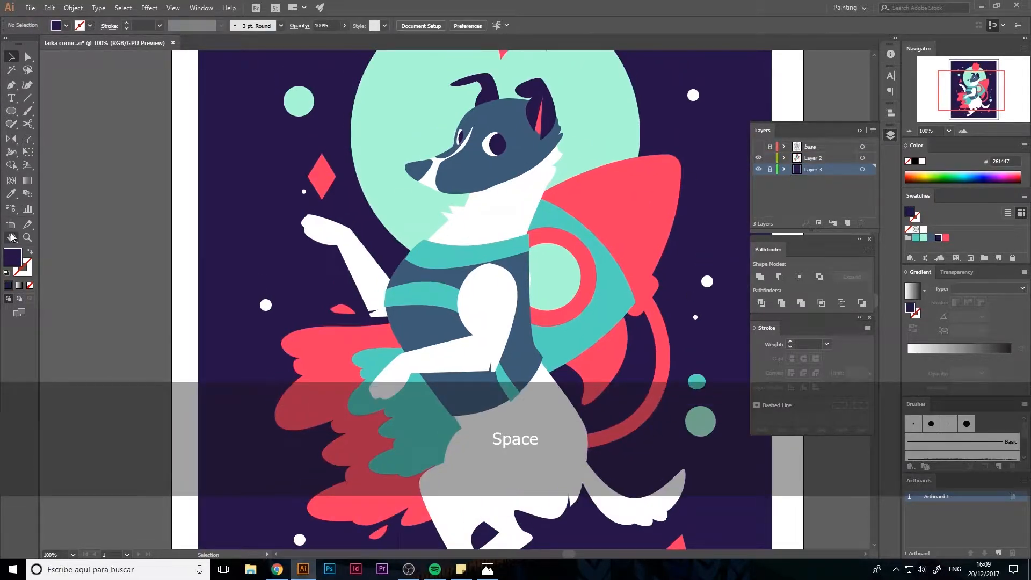
click(329, 232)
key(a)
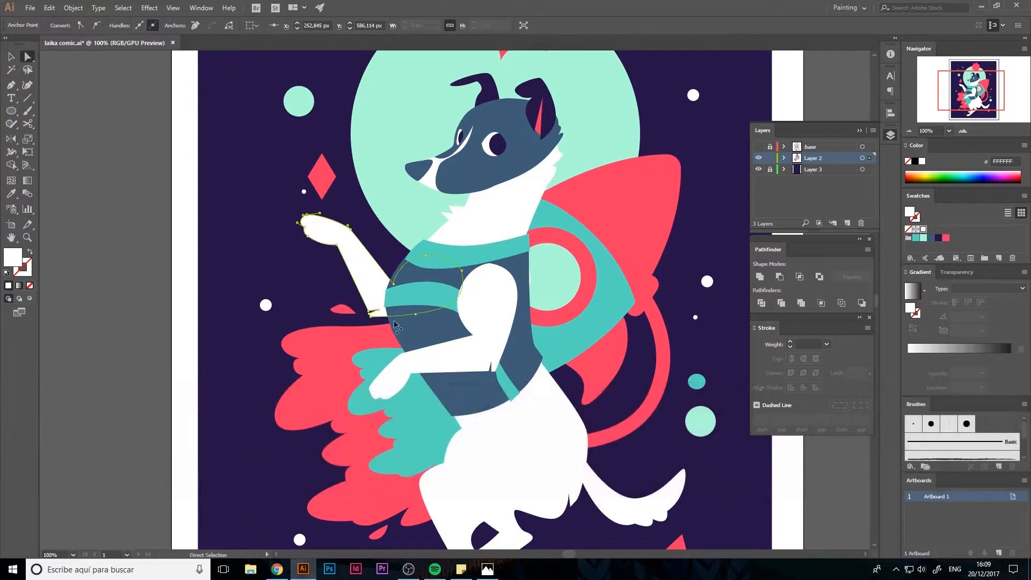
click(371, 407)
click(369, 387)
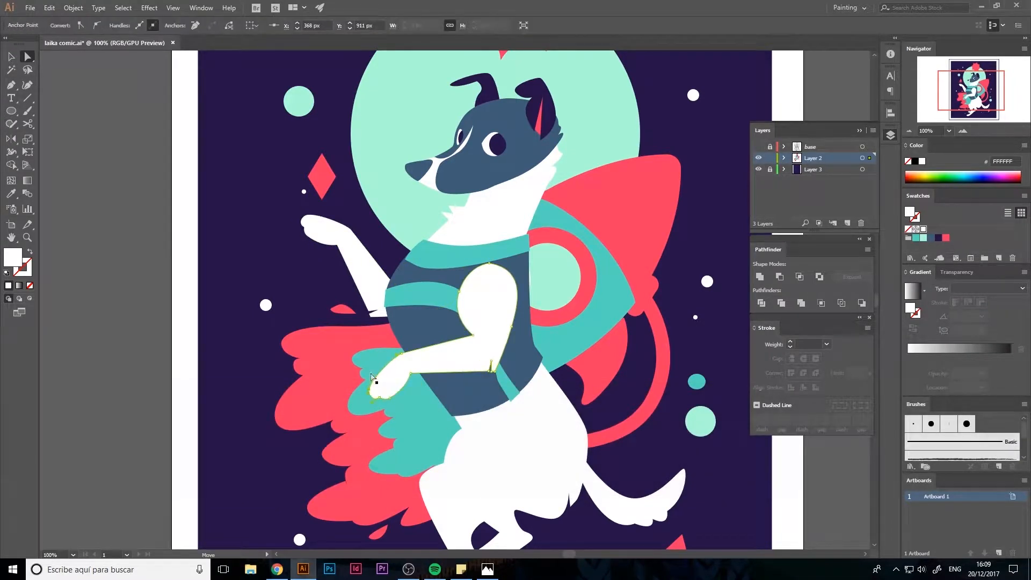
click(163, 353)
double_click(20, 239)
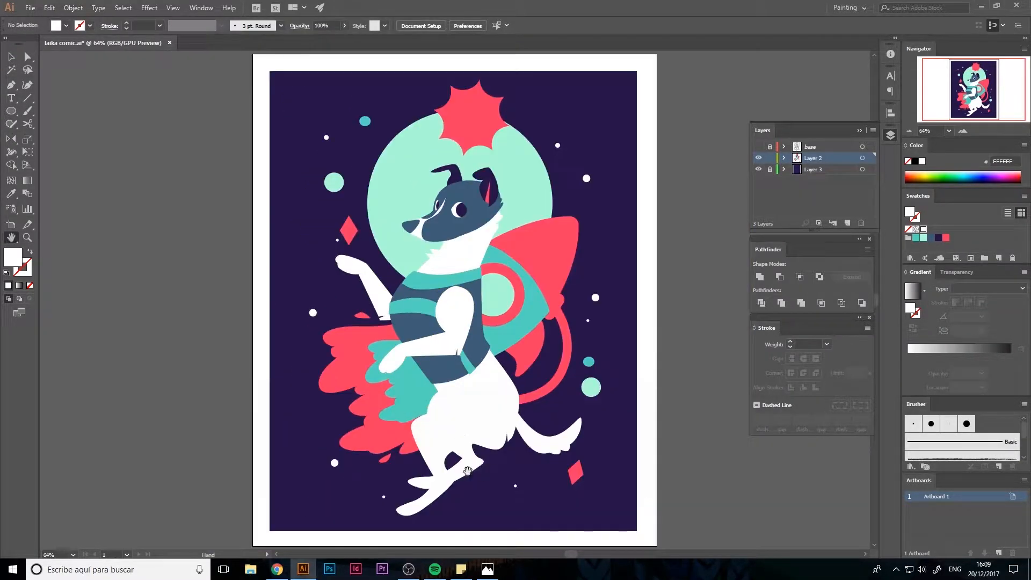
key(v)
click(468, 465)
double_click(434, 490)
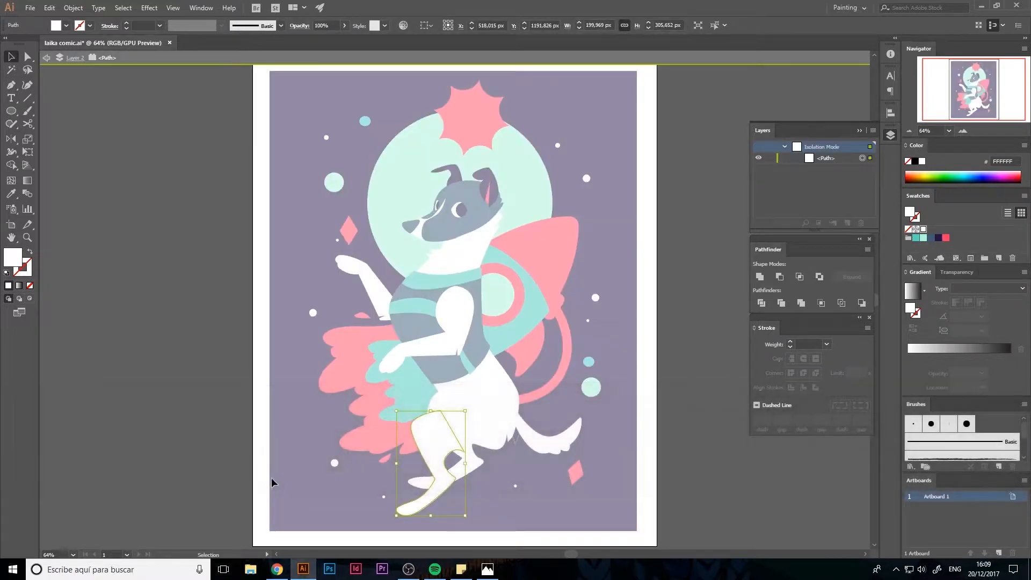
click(272, 479)
double_click(306, 476)
Step: Reposition the hind leg with the lower foot and rotate it so the foot swings towards the tail
click(451, 486)
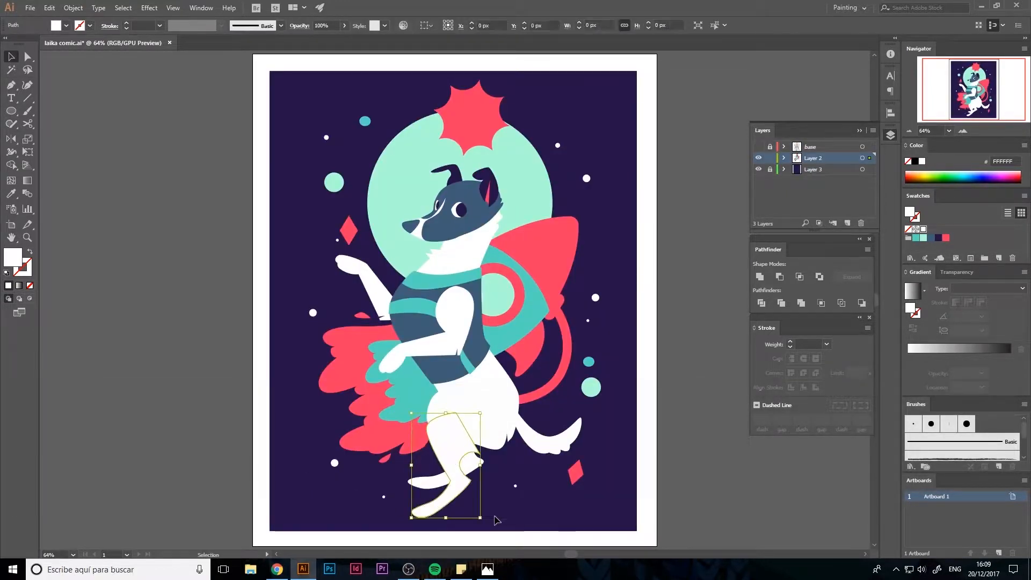
drag(443, 452, 436, 445)
drag(476, 515, 494, 501)
drag(437, 466, 441, 463)
click(702, 369)
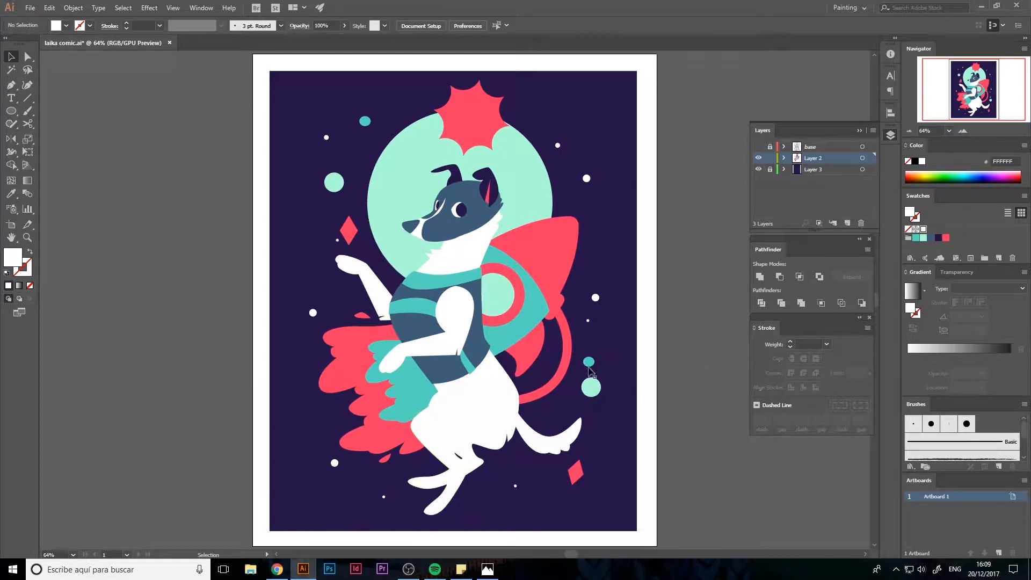
Step: Place the laika-flat image from the laika flat folder into the document as a linked reference
click(30, 9)
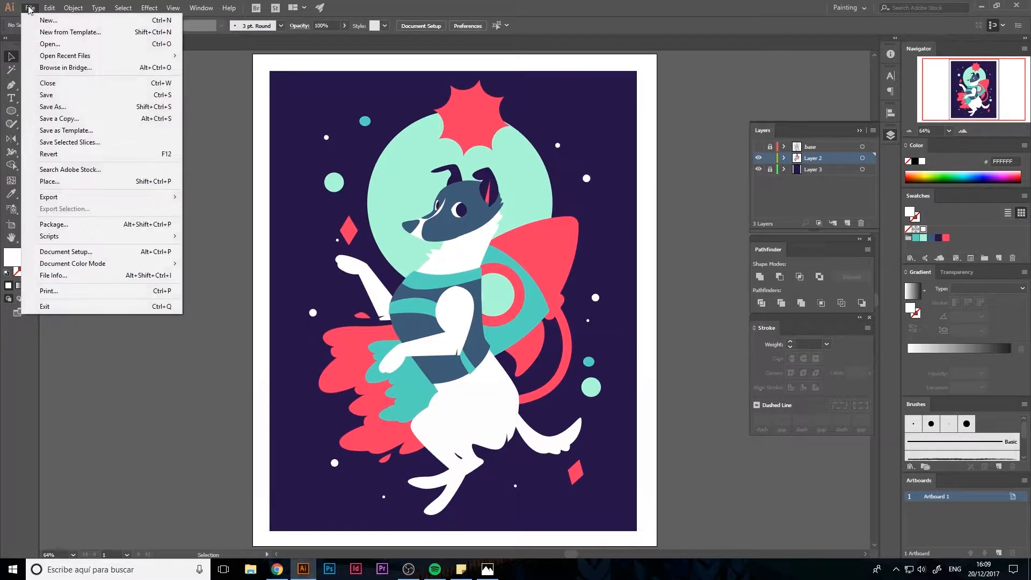
click(40, 184)
double_click(446, 160)
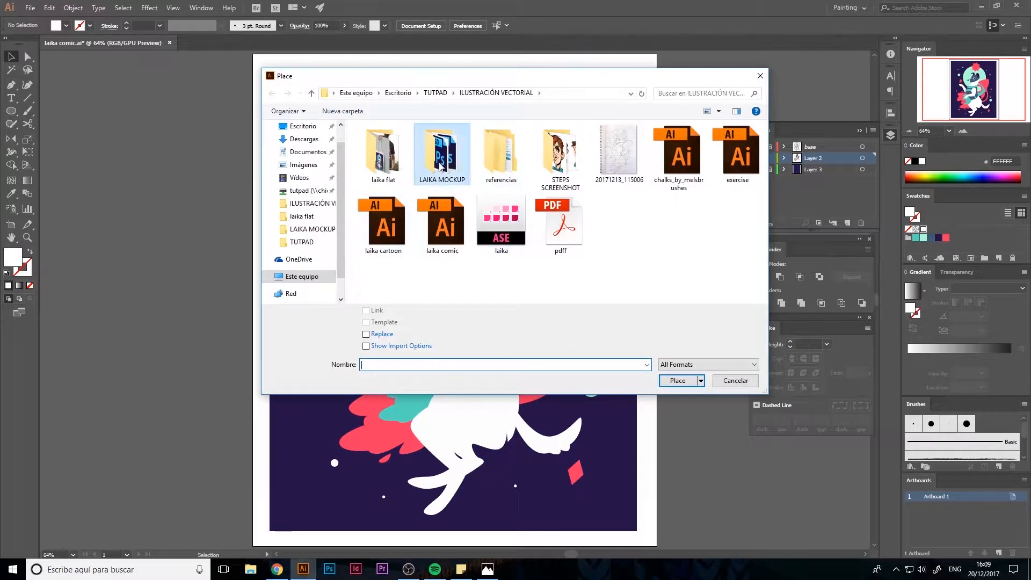
key(BackSpace)
double_click(391, 161)
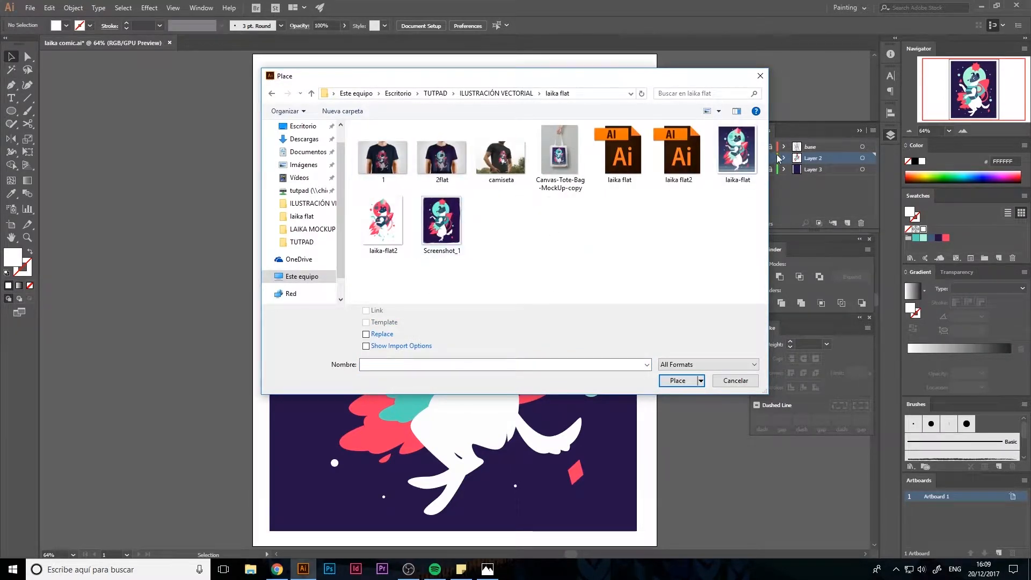
double_click(737, 153)
click(201, 215)
Step: Scale the placed laika-flat image down to about 558 px wide and move it just outside the artboard's left edge
key(v)
drag(488, 391, 456, 336)
drag(168, 161, 453, 506)
drag(538, 510, 320, 149)
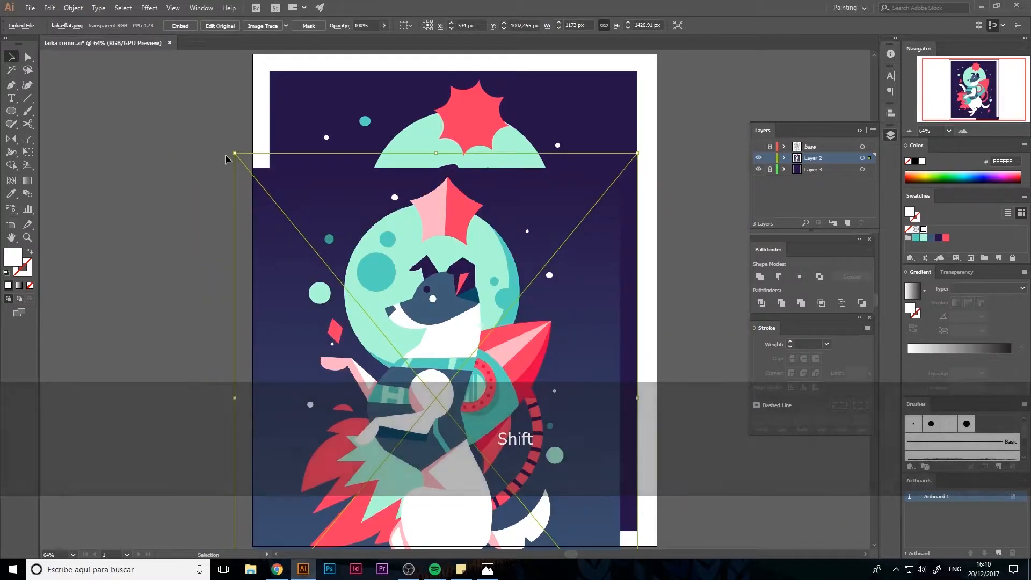
drag(235, 155, 446, 410)
drag(551, 528, 163, 174)
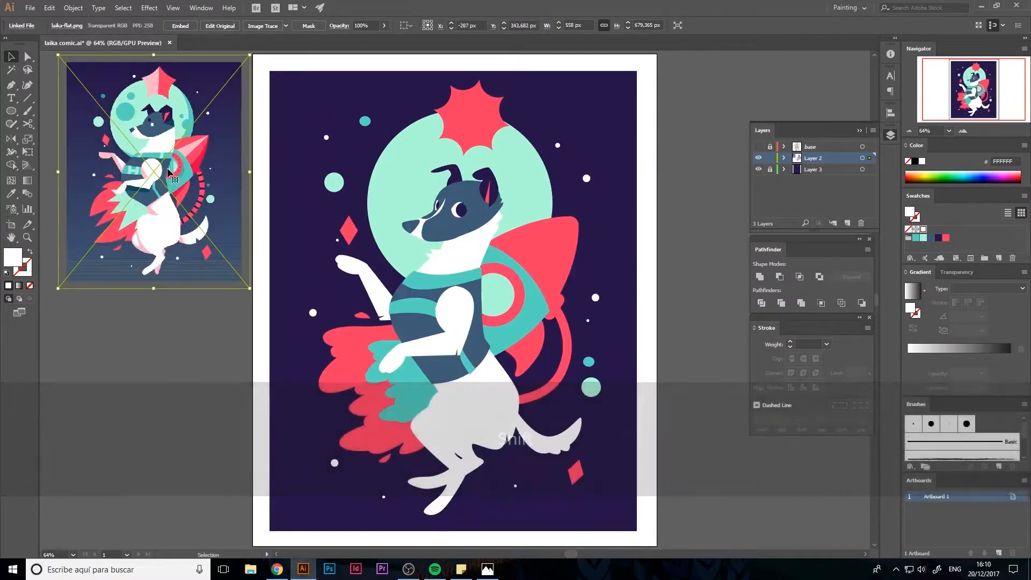
Step: Embed the laika-flat reference image in the document and deselect it
click(188, 25)
click(185, 341)
key(space)
mouse_move(190, 217)
mouse_down()
mouse_move(229, 229)
mouse_move(183, 215)
mouse_up()
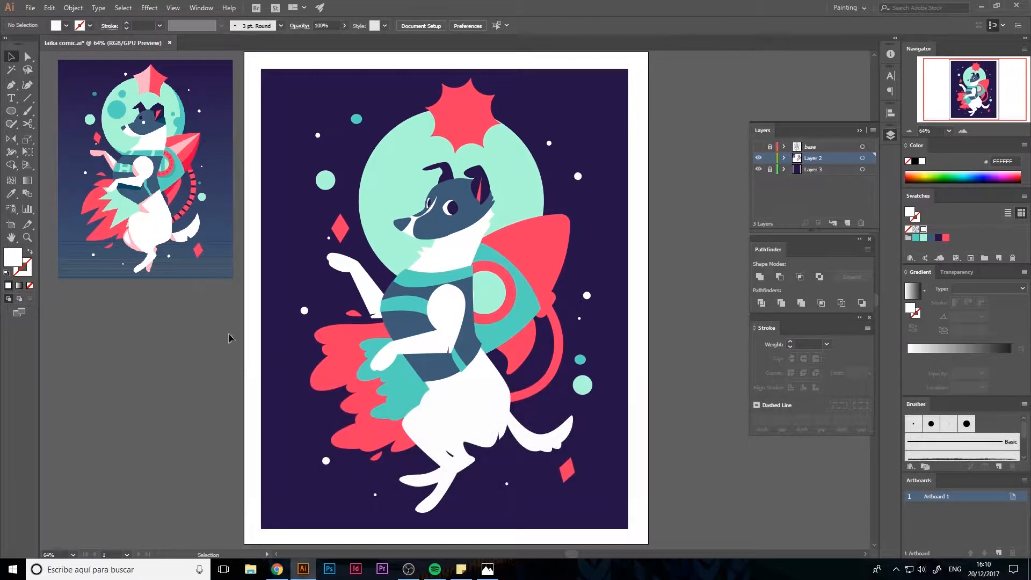
Step: Recolour the far hind leg light pink FFB3C3, sampled from the reference image with the Eyedropper
key(a)
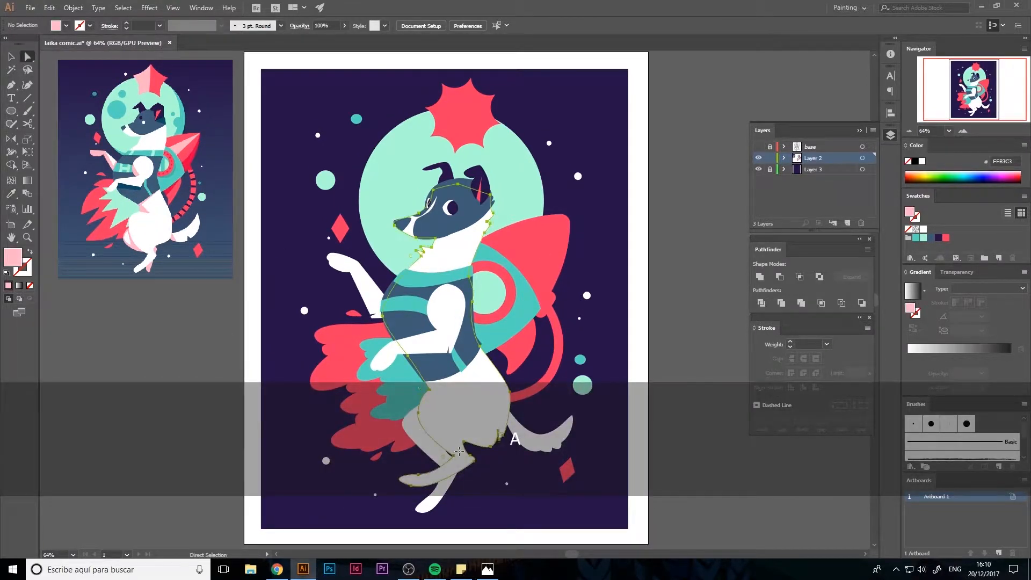
click(412, 434)
key(i)
click(141, 211)
key(a)
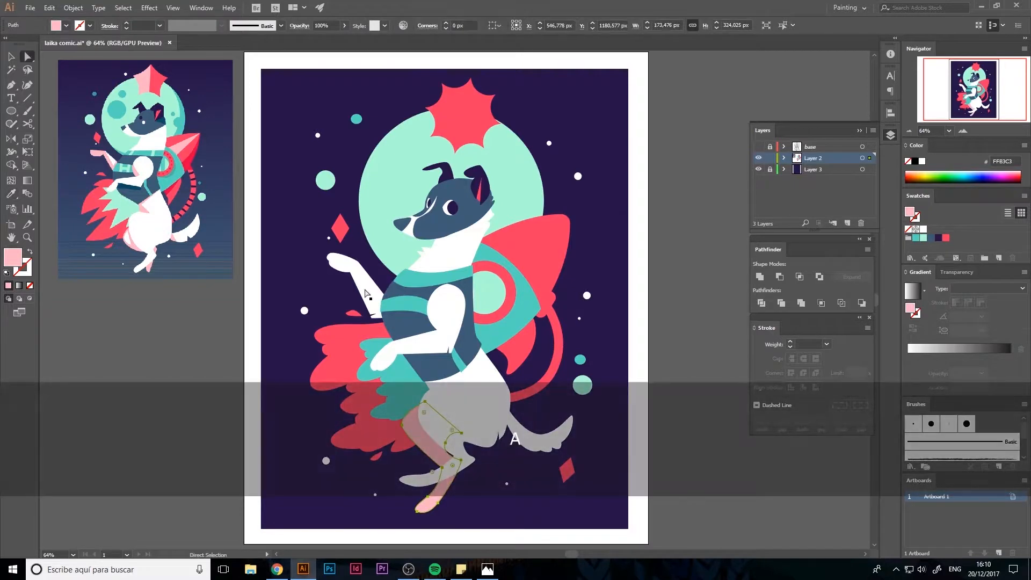
Step: Recolour the raised foreleg with the same light pink FFB3C3 sampled from the reference image
click(367, 291)
key(i)
click(132, 174)
key(a)
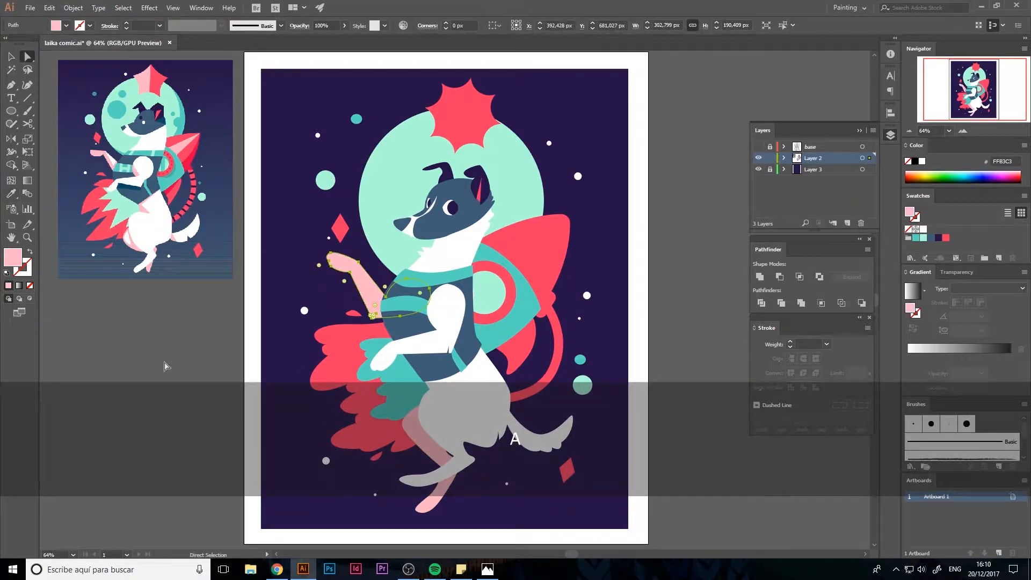
click(175, 292)
Step: Draw a curved upper-eyelid path with the Pen tool over the near eye, from the pupil's outer edge to the inner corner
key(space)
drag(466, 229, 509, 240)
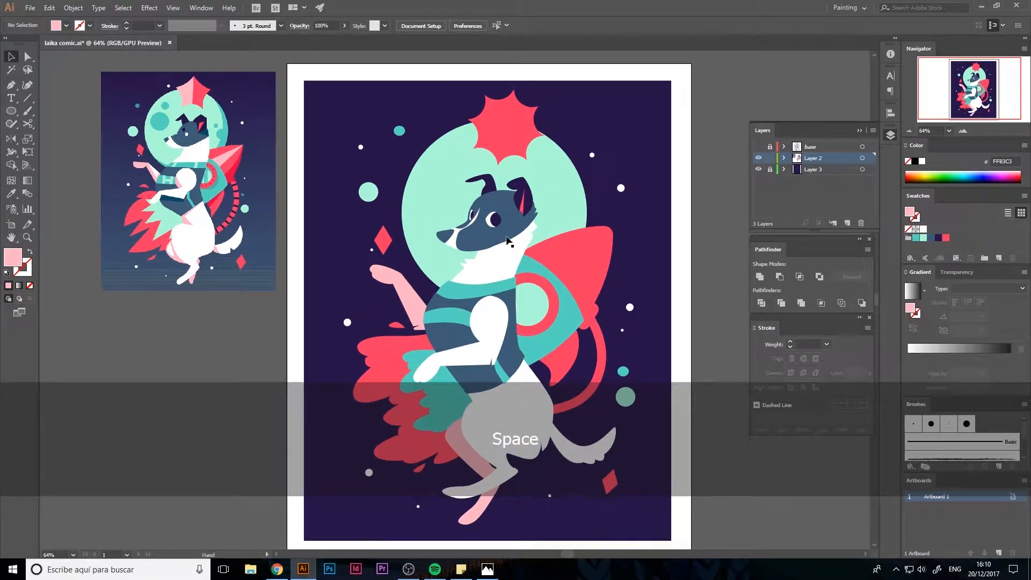
key(ctrl+plus)
key(ctrl+plus)
key(ctrl+plus)
key(ctrl+plus)
key(ctrl+plus)
key(space)
drag(573, 58, 446, 394)
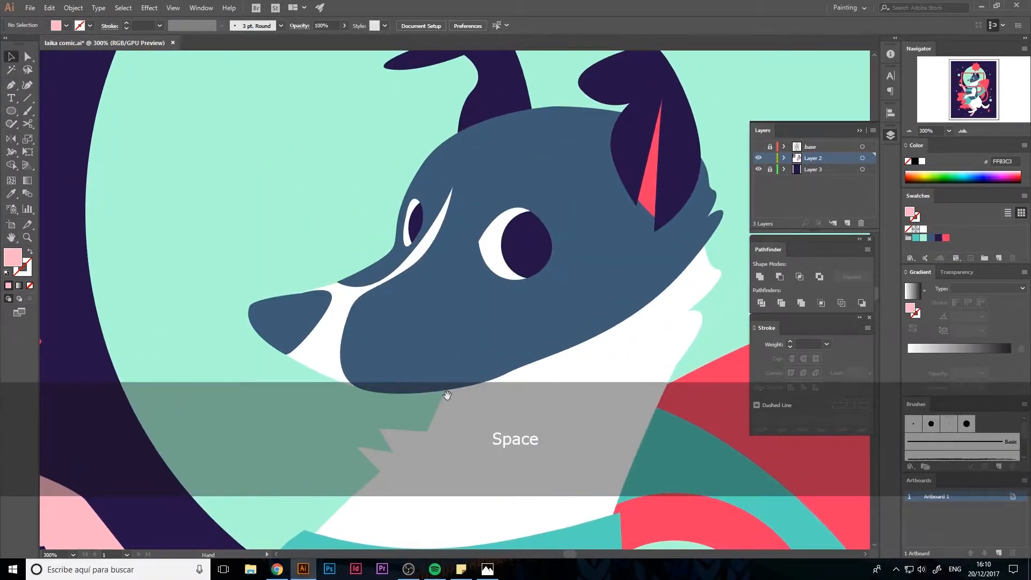
key(p)
click(549, 235)
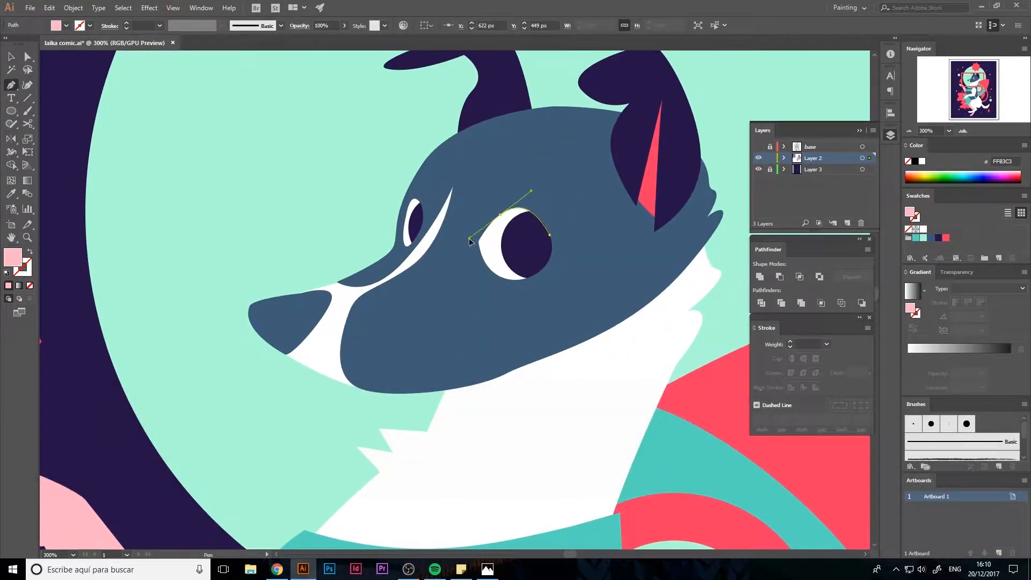
drag(470, 241, 470, 239)
key(space)
key(a)
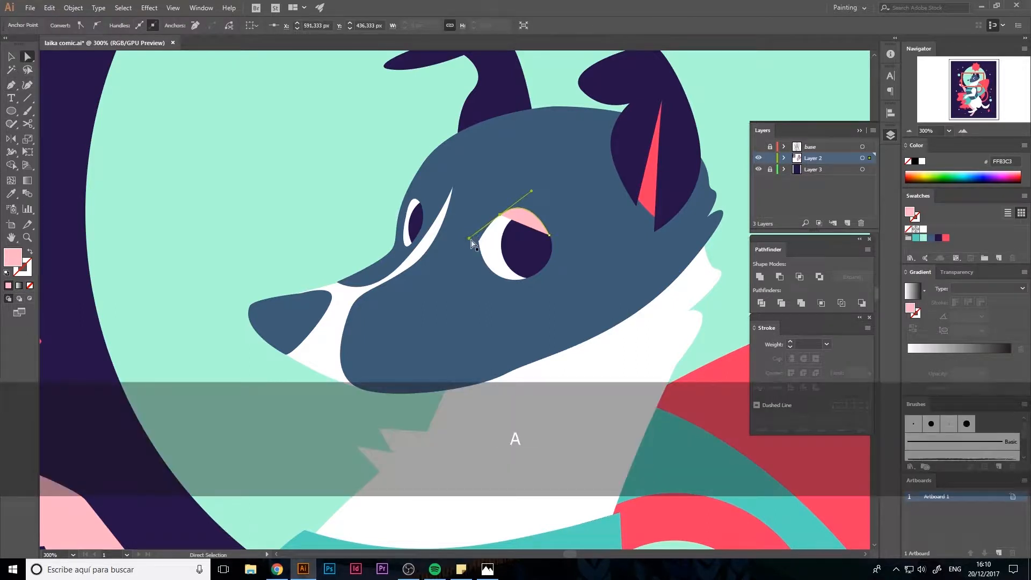
key(p)
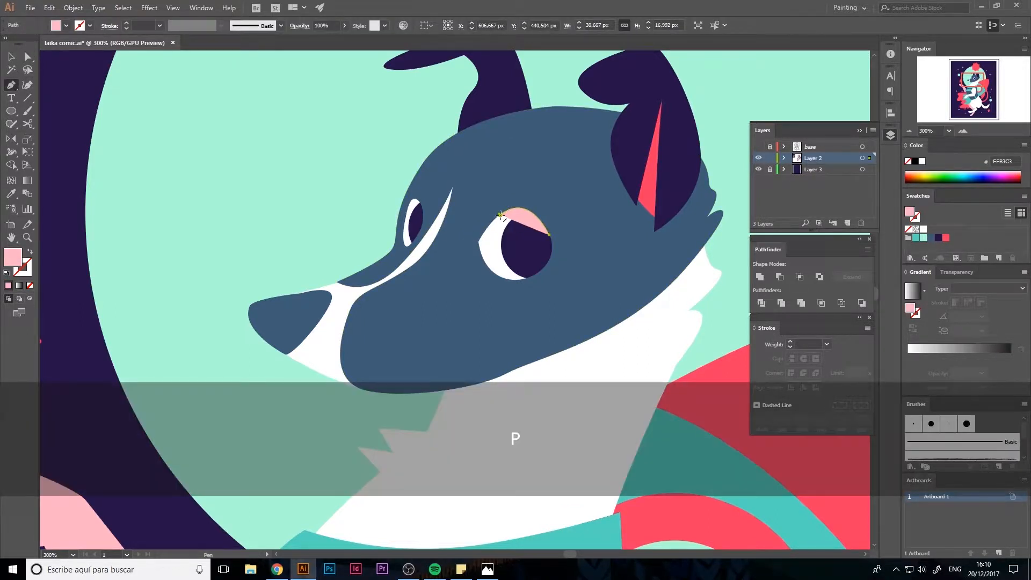
click(500, 214)
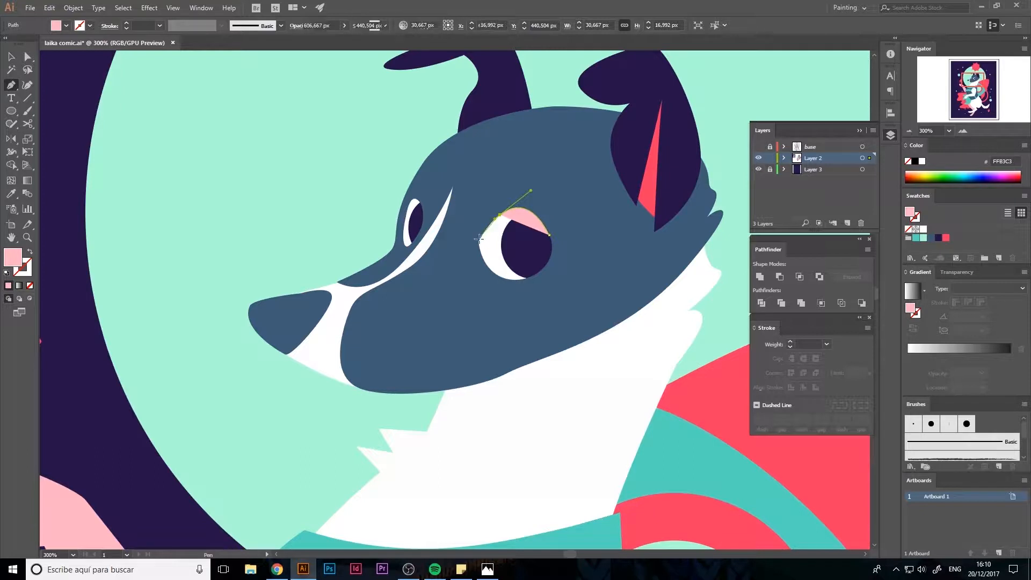
click(479, 242)
drag(472, 252, 26, 263)
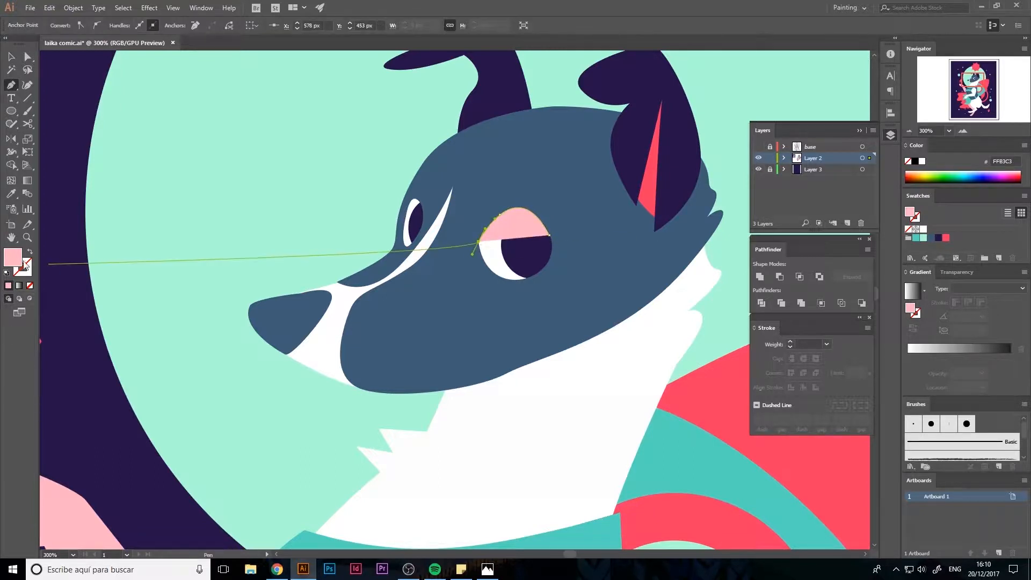
Step: Give the near eye's eyelid path no fill and a 4 pt stroke in dark purple 261447
click(30, 252)
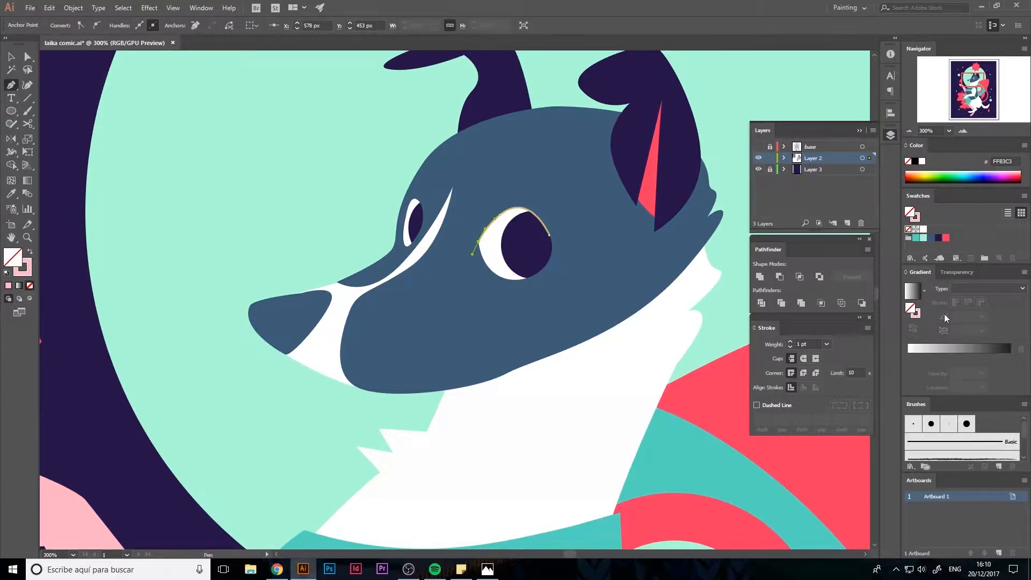
click(938, 238)
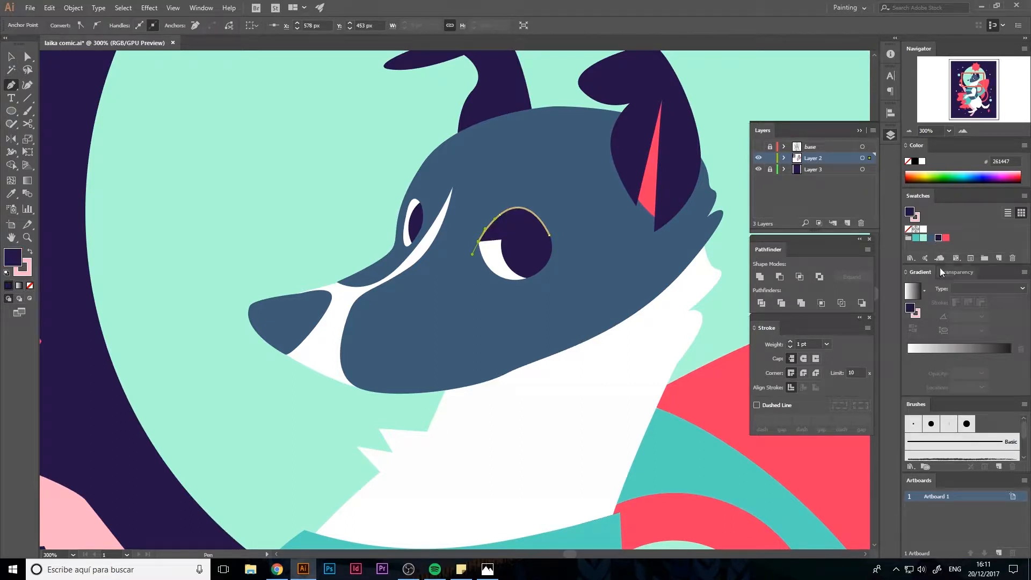
click(30, 252)
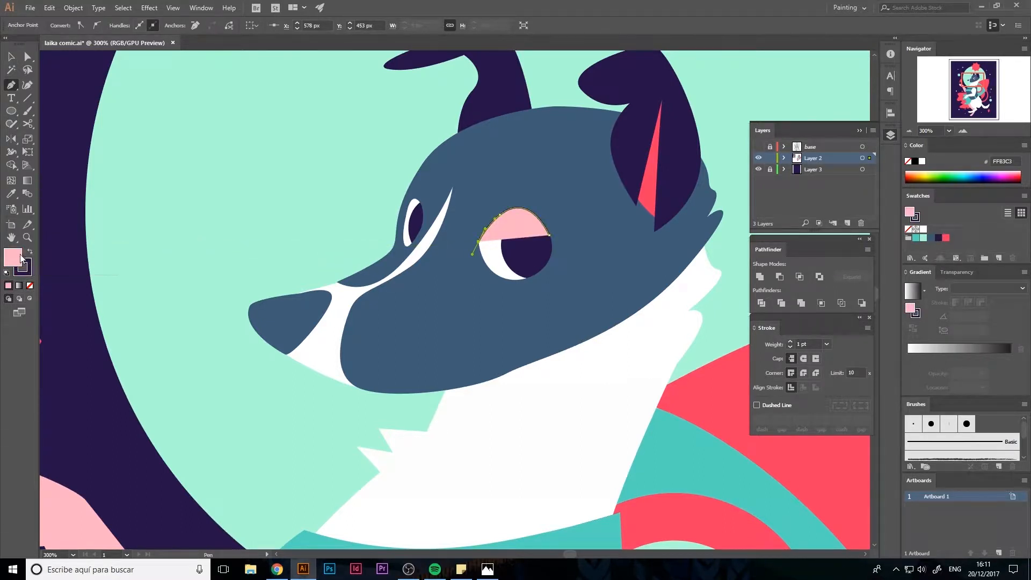
click(30, 285)
key(v)
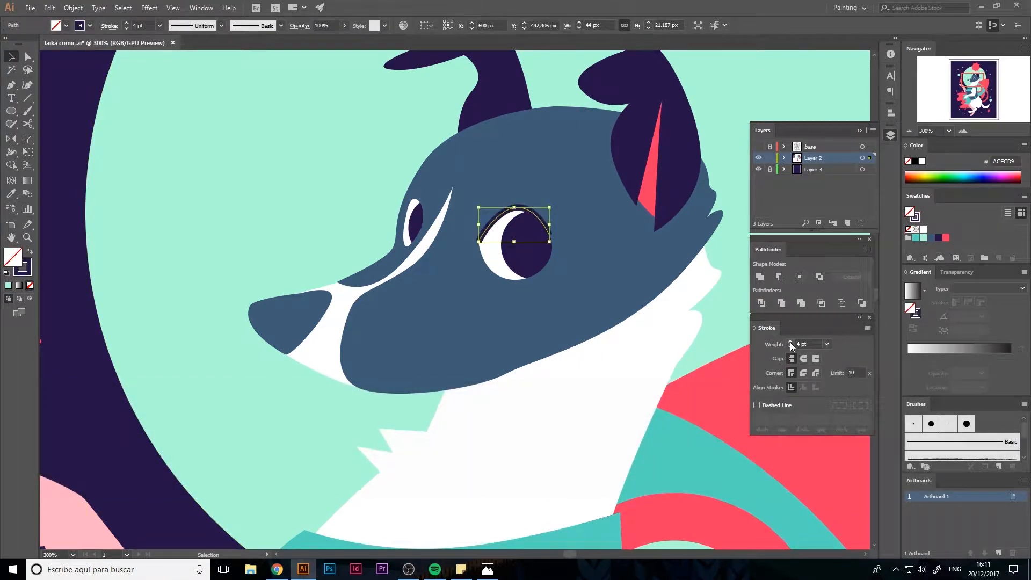
Step: Apply the lens-shaped variable width profile to the near eyelid stroke so both ends taper, then deselect it
click(281, 26)
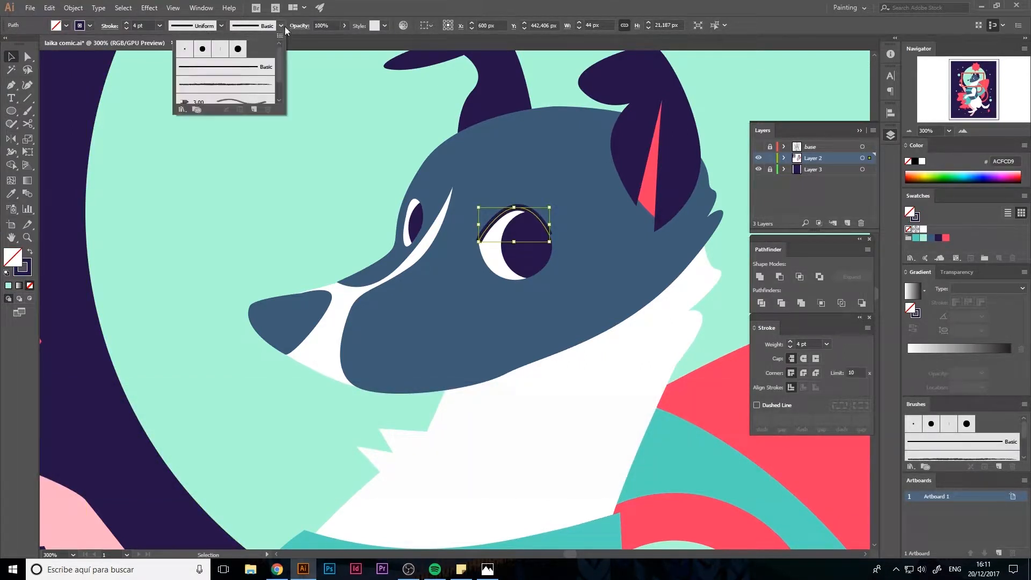
click(225, 26)
click(221, 27)
click(467, 245)
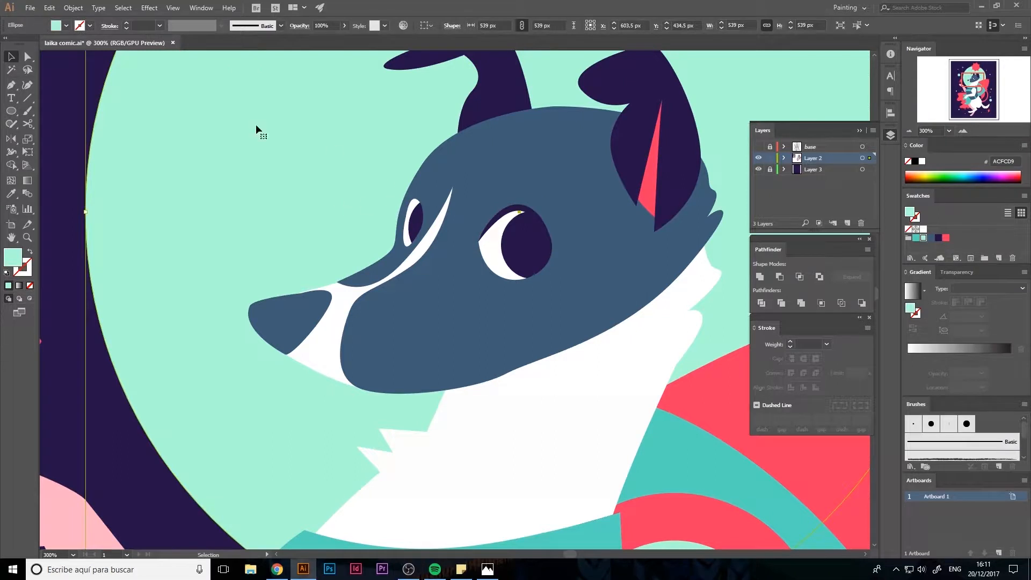
Step: Draw a small curved eyelid path with the Pen tool over the top of the far eye
key(p)
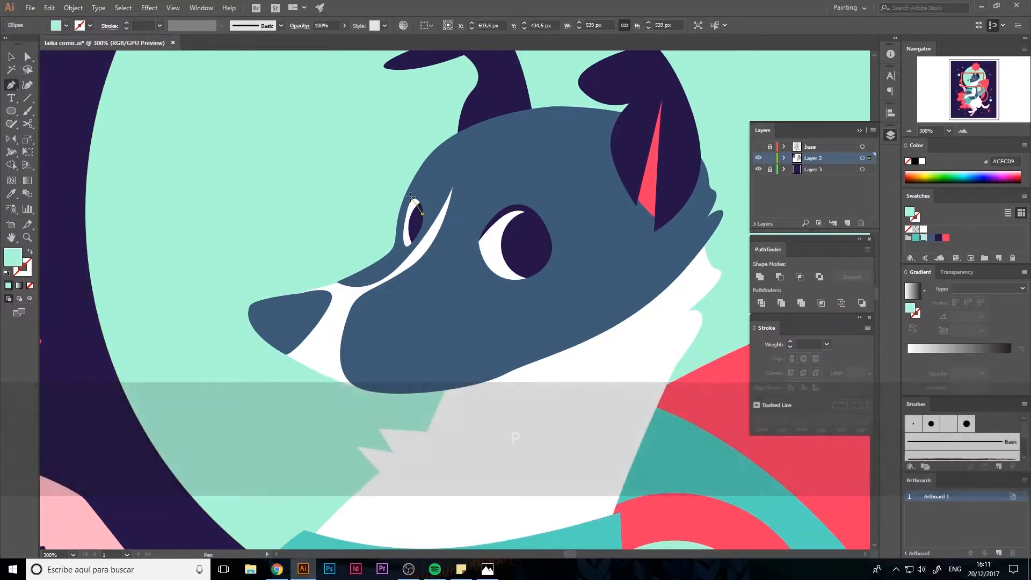
drag(416, 211, 423, 196)
key(ctrl+z)
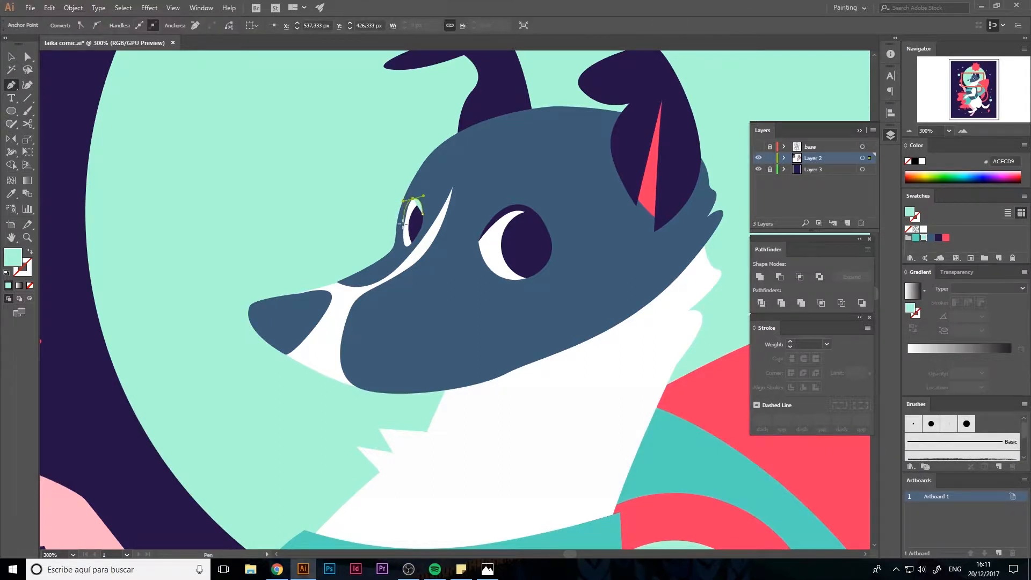
key(a)
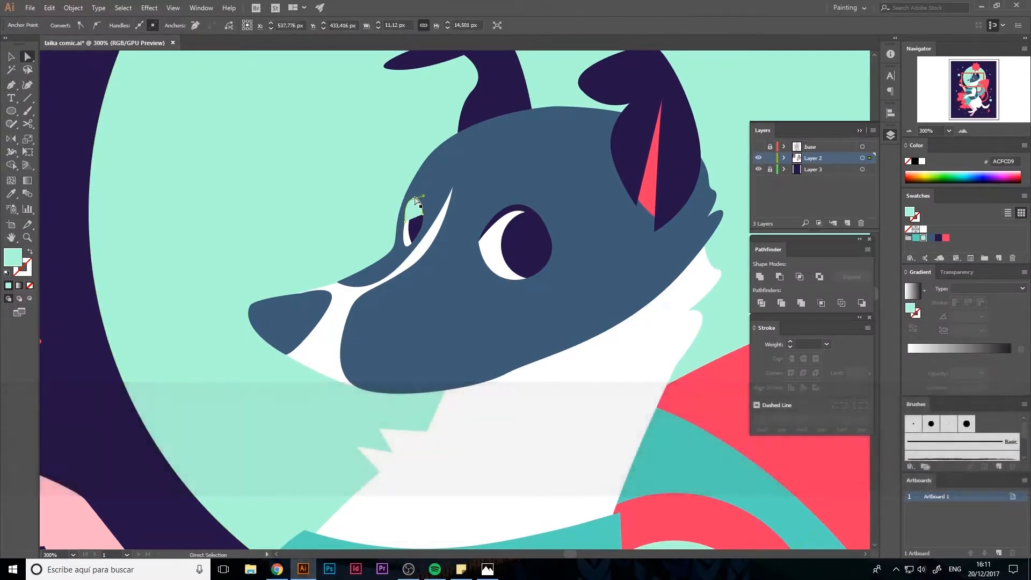
Step: Copy the near eyelid's tapered dark purple stroke onto the far eyelid path and set its weight to 3 pt
key(i)
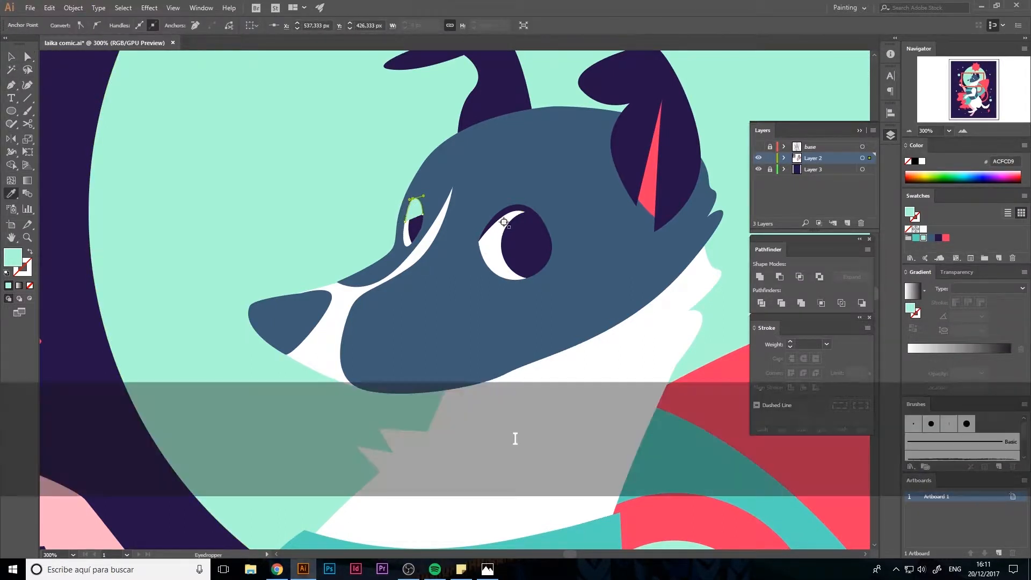
click(175, 191)
key(v)
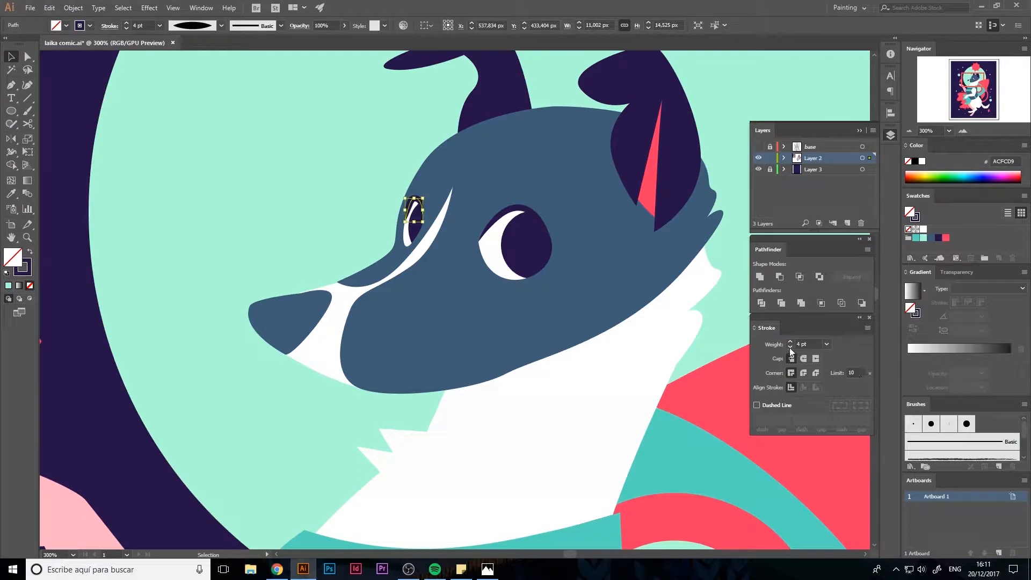
click(725, 309)
click(520, 208)
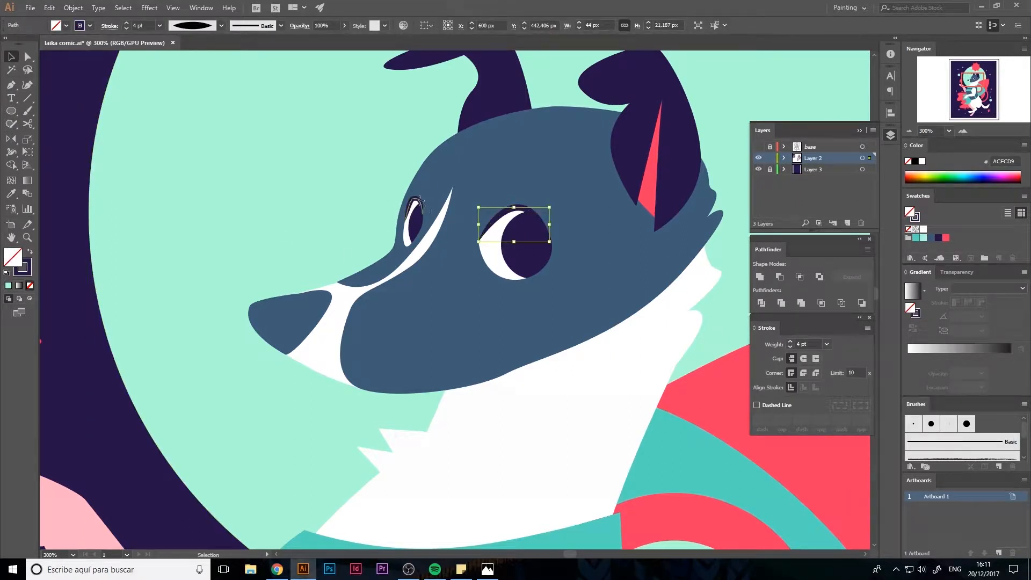
click(420, 200)
click(220, 199)
Step: Adjust the top anchor point and handle of the far eyelid stroke so it follows the eye's contour
key(a)
click(424, 197)
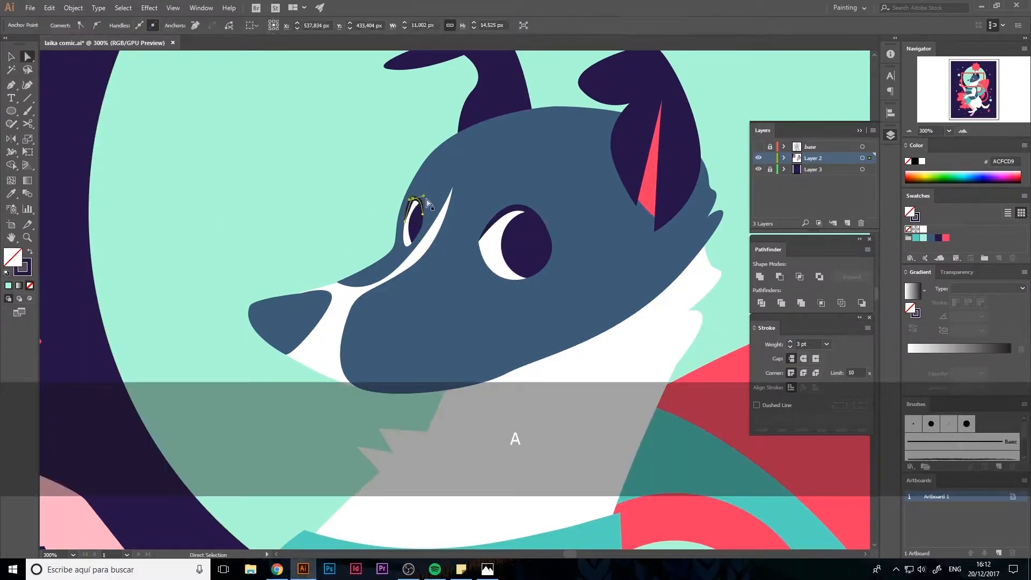
drag(424, 198, 414, 203)
key(ctrl+z)
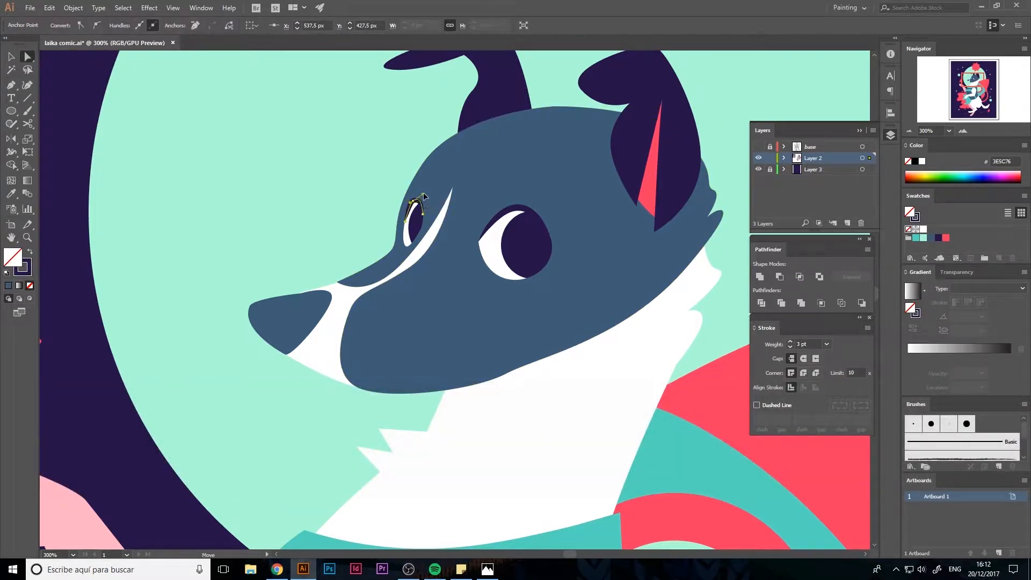
click(363, 195)
Step: Add a small white circular highlight to the pupil of each eye with the Ellipse tool
key(l)
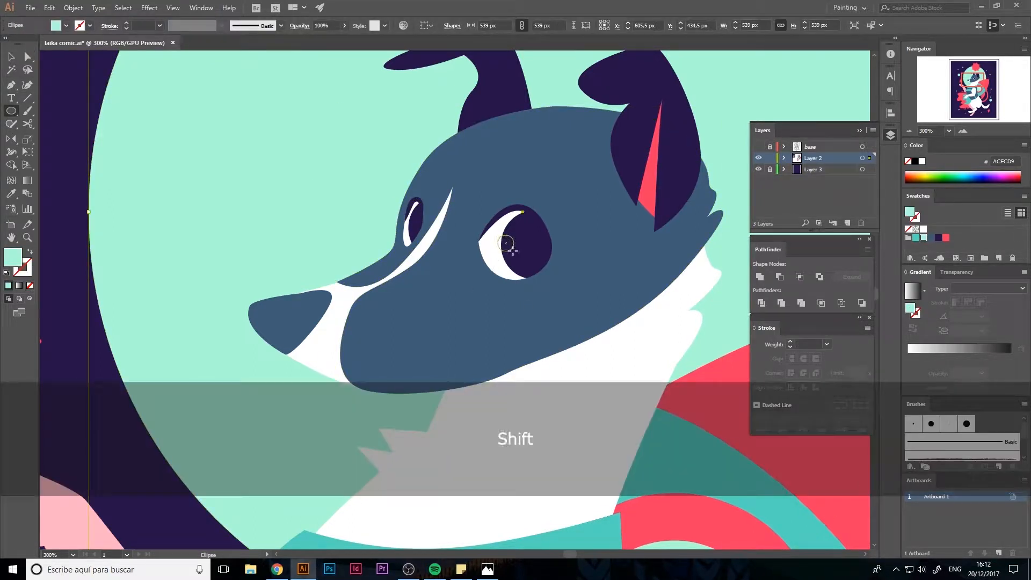
mouse_move(513, 251)
mouse_down()
mouse_move(406, 225)
mouse_move(418, 222)
mouse_up()
click(923, 229)
key(v)
click(381, 233)
click(362, 218)
click(370, 241)
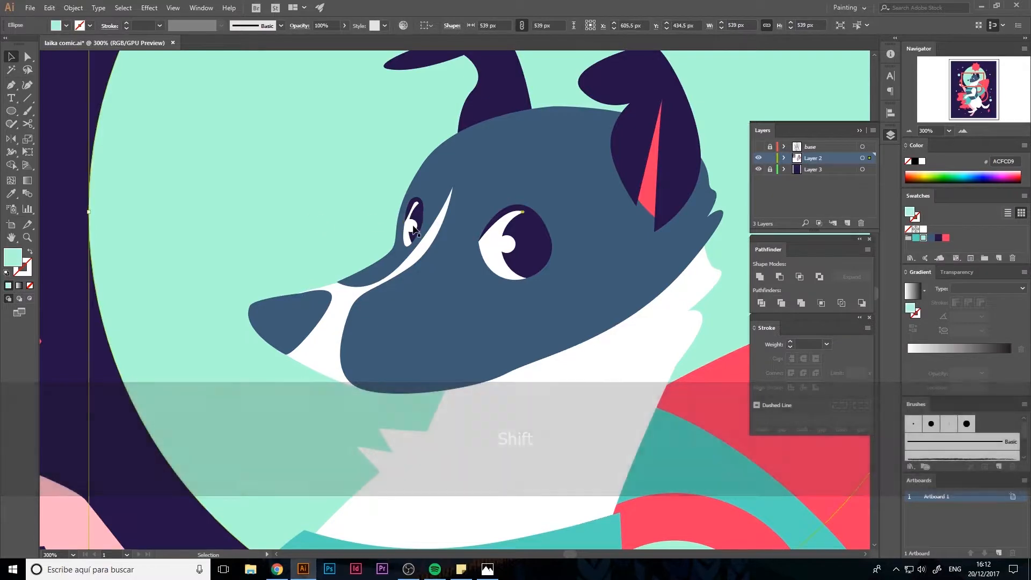
Step: Reshape the lower edge of the blue face patch by adjusting the anchor point along the dog's jaw
click(910, 131)
click(910, 131)
key(space)
drag(437, 315, 512, 257)
click(963, 131)
click(962, 131)
drag(579, 220, 533, 255)
key(a)
click(533, 256)
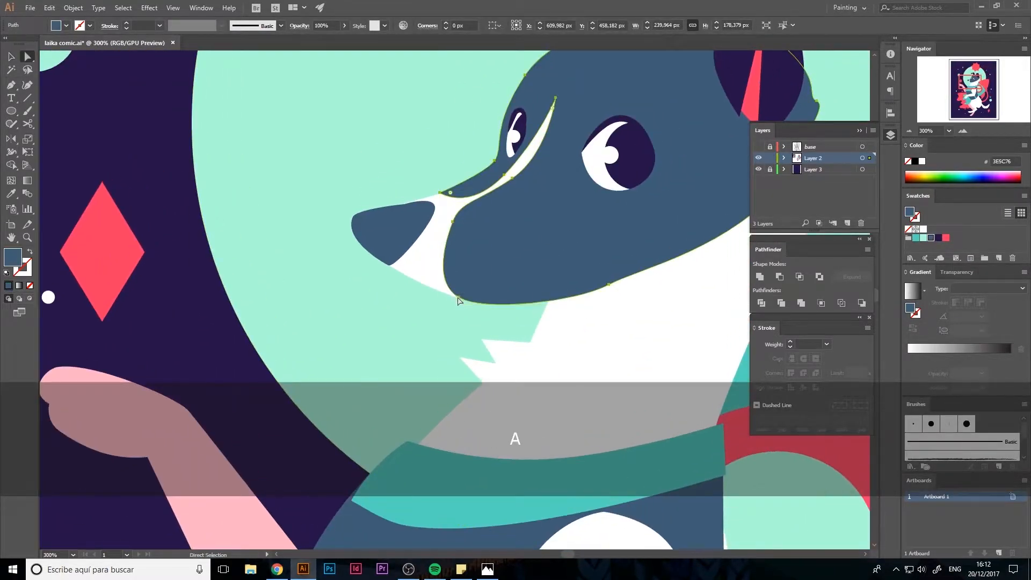
click(382, 292)
key(space)
drag(377, 227, 313, 262)
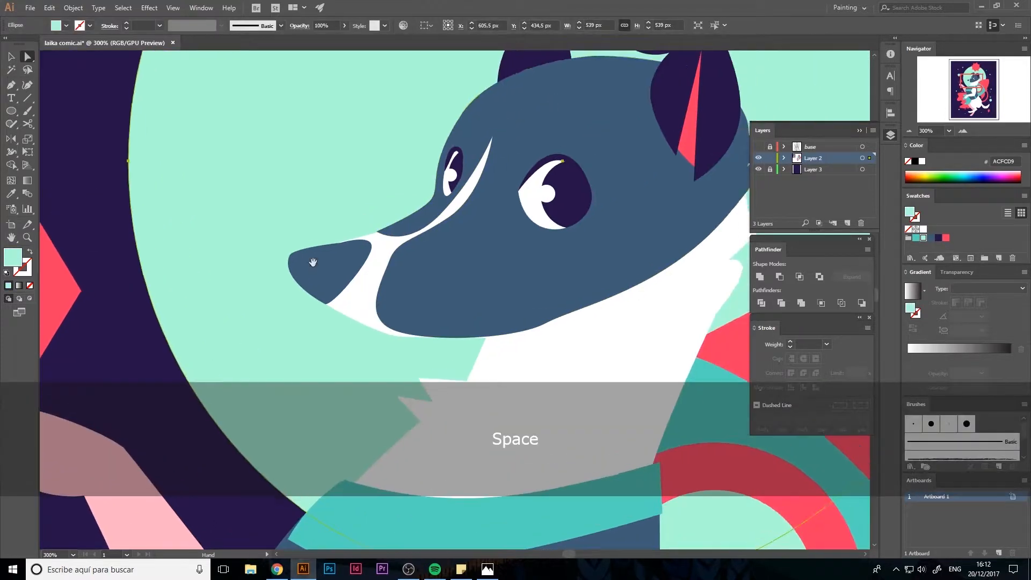
click(521, 300)
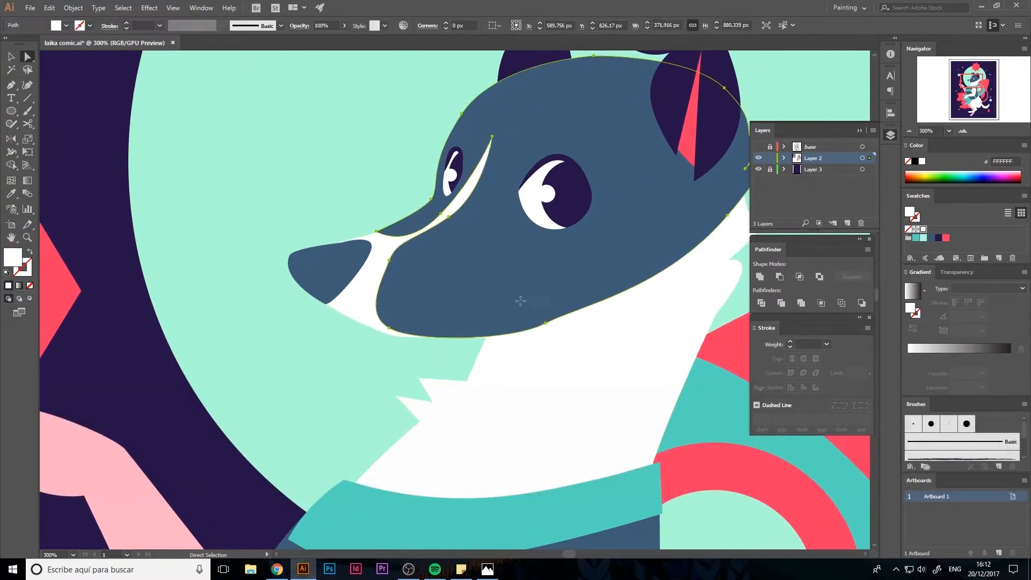
click(545, 323)
drag(511, 341, 519, 329)
click(304, 369)
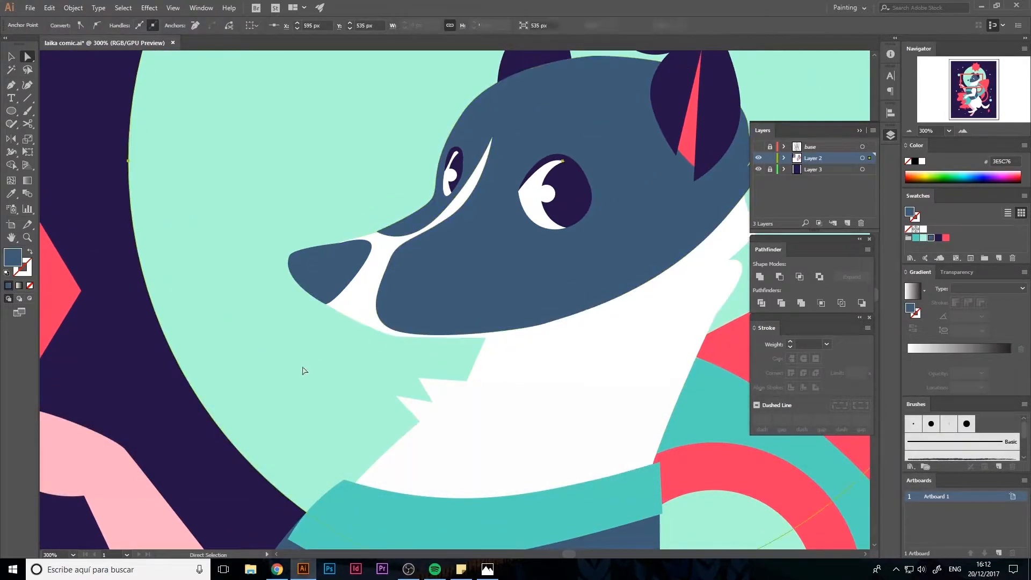
Step: Adjust the anchor point on the top edge of the dog's nose to refine its contour
key(space)
drag(665, 164, 643, 205)
click(329, 297)
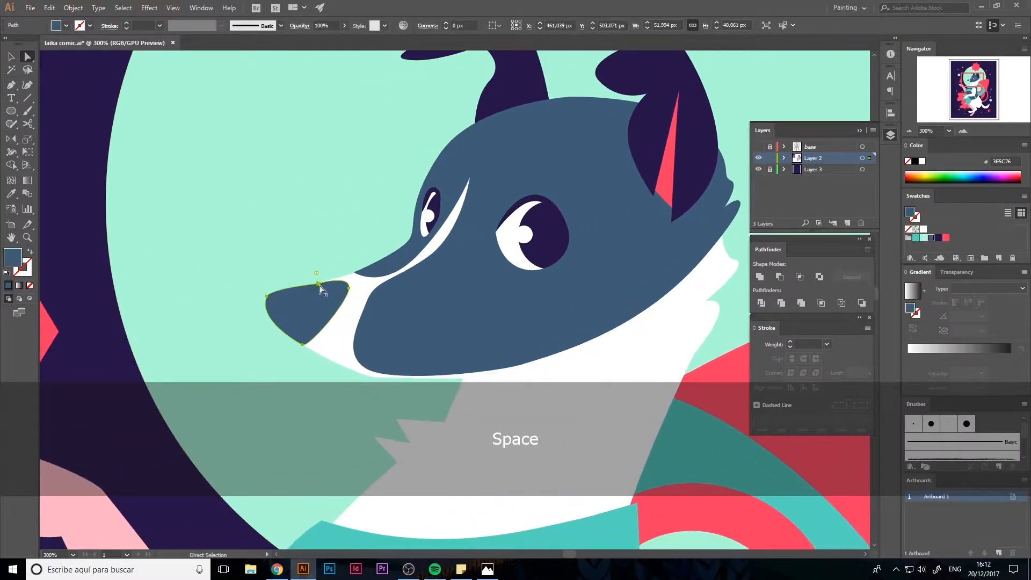
click(318, 284)
click(215, 306)
key(space)
drag(215, 306, 234, 308)
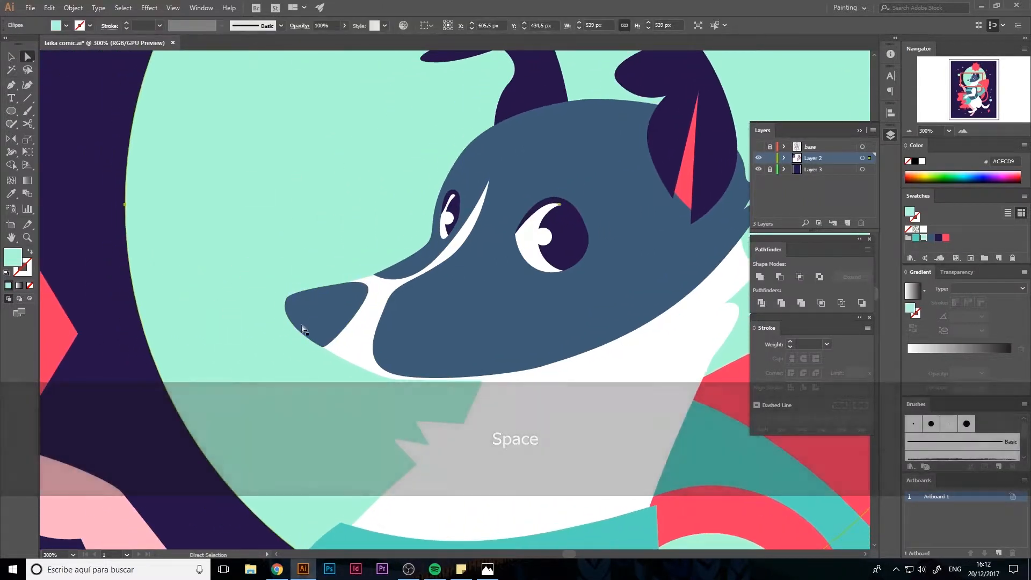
Step: Draw a closed curved shape over the lower part of the nose and fill it with the ear's dark purple
key(p)
click(372, 292)
drag(322, 313, 265, 293)
drag(267, 348, 288, 359)
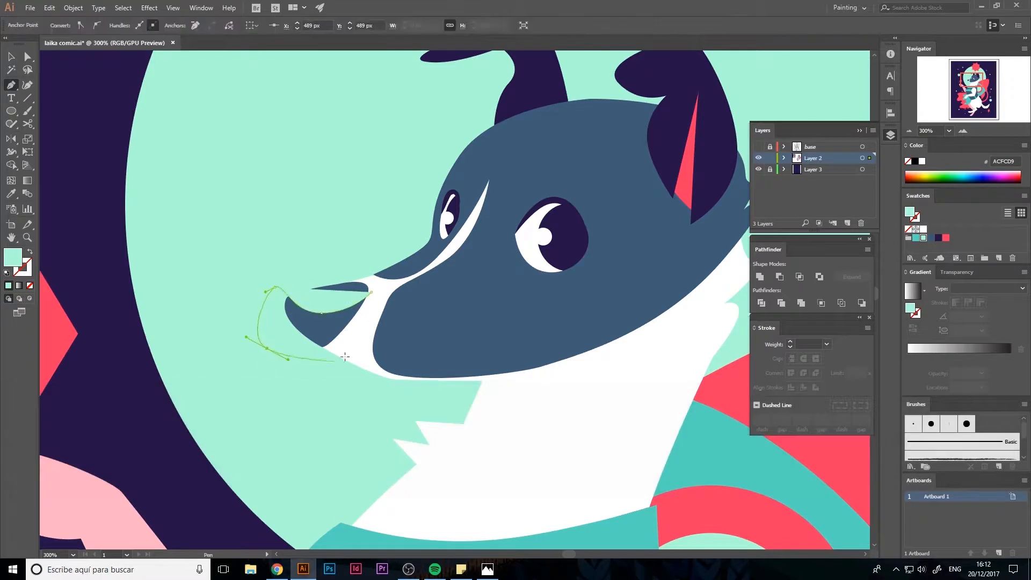
drag(350, 349, 360, 343)
click(371, 292)
key(i)
click(700, 164)
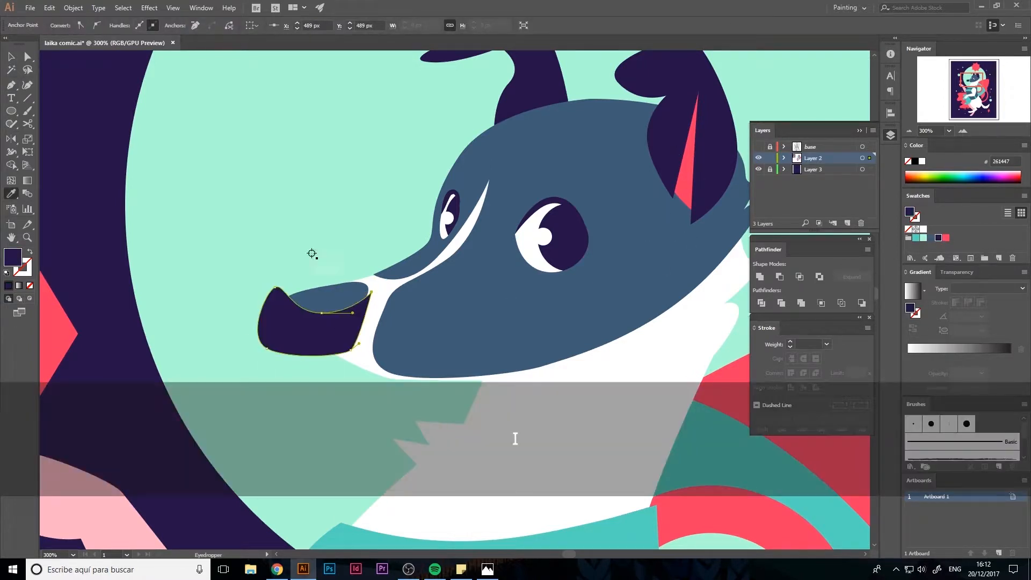
Step: Duplicate the nose in place and use the copy as a clipping mask for the dark purple nose shading
key(v)
click(313, 254)
click(332, 306)
key(ctrl+c)
key(ctrl+f)
shift+click(283, 337)
right_click(283, 339)
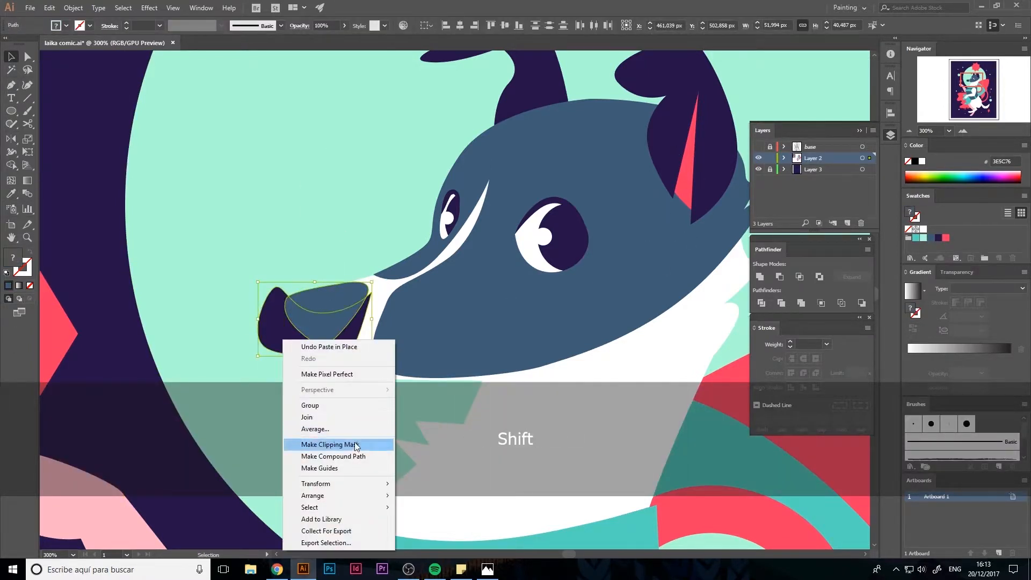
click(356, 446)
click(376, 413)
Step: Draw a rounded eyebrow above the near eye with the Pen tool and fill it with the nose's dark purple
key(space)
drag(509, 302, 432, 312)
click(480, 162)
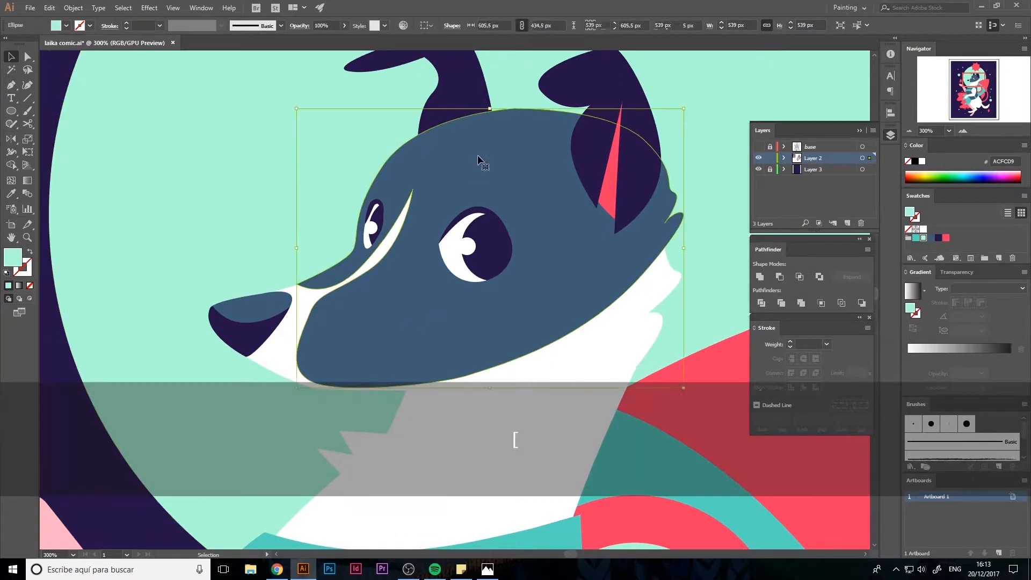
key(p)
click(459, 161)
click(450, 177)
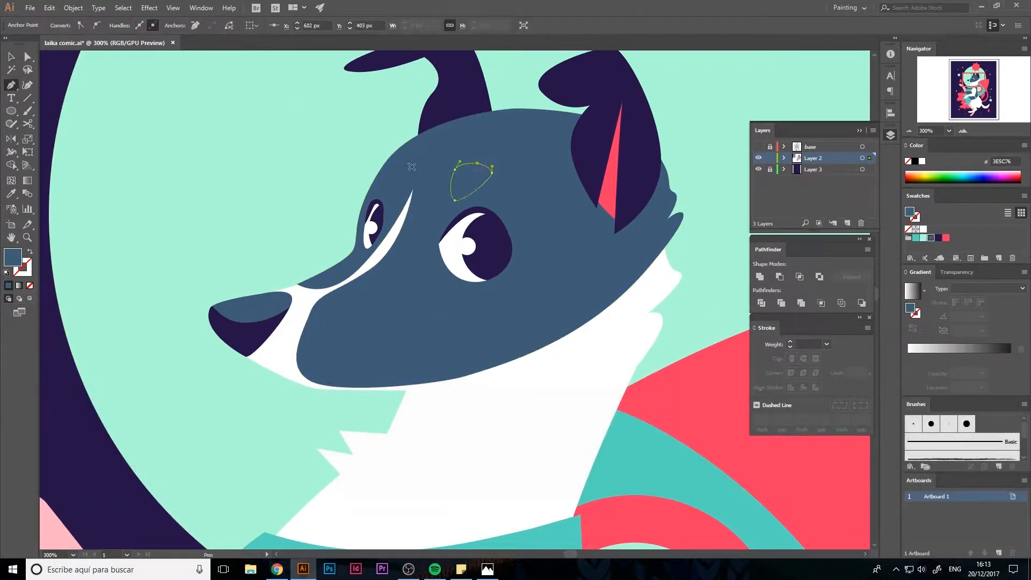
key(i)
click(269, 319)
Step: Draw a smaller dark purple eyebrow above the far eye with the Pen tool
click(423, 163)
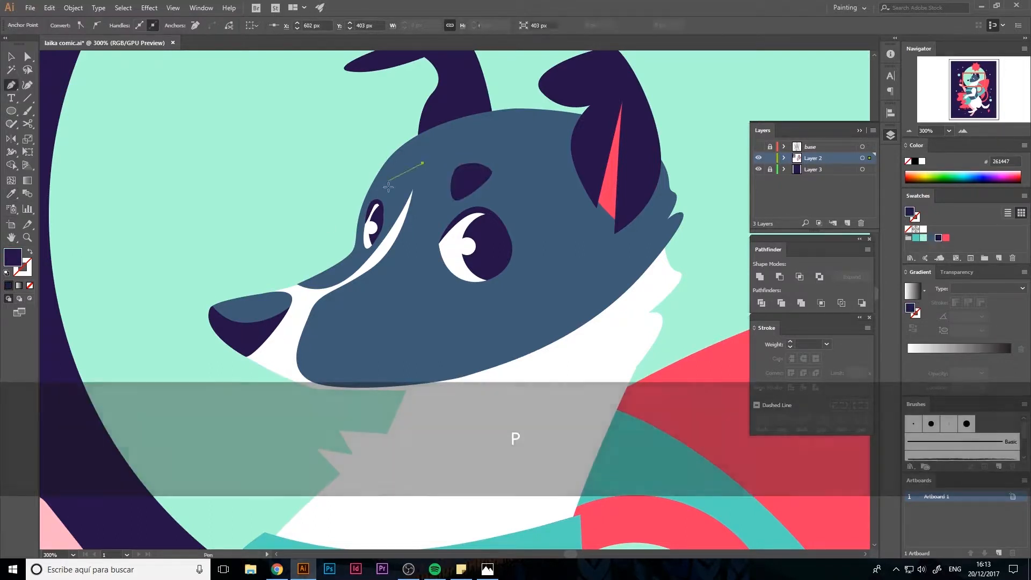
drag(392, 192, 393, 199)
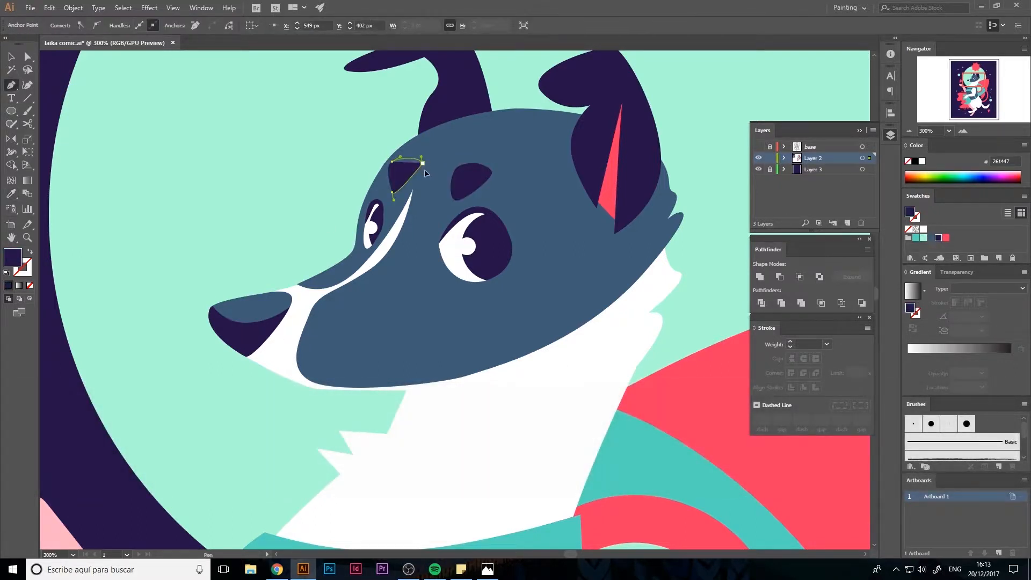
key(a)
click(304, 186)
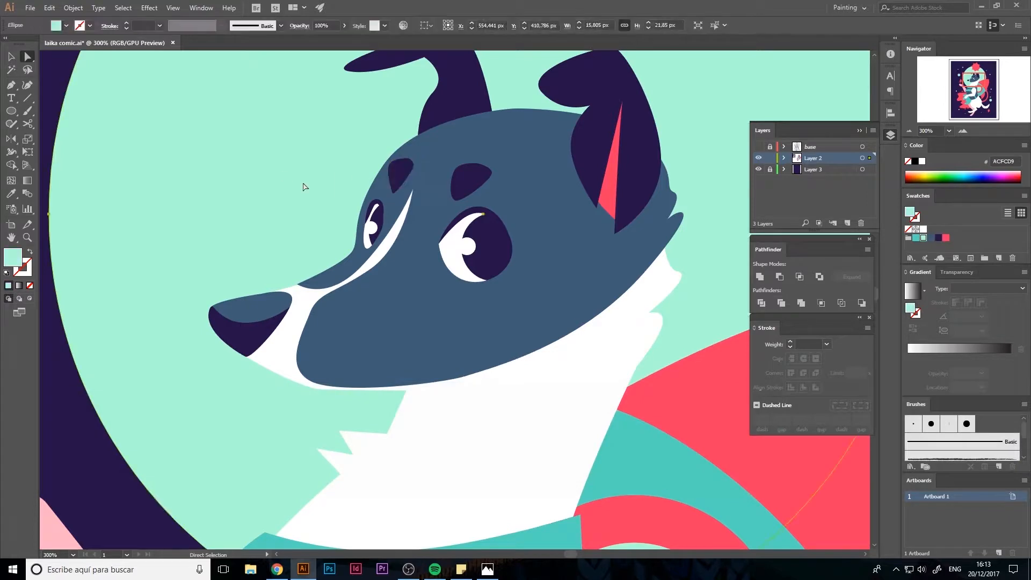
Step: Check the whole illustration at full-artboard view and save the document
key(space)
drag(473, 290, 482, 277)
click(910, 131)
click(909, 131)
click(910, 131)
click(677, 188)
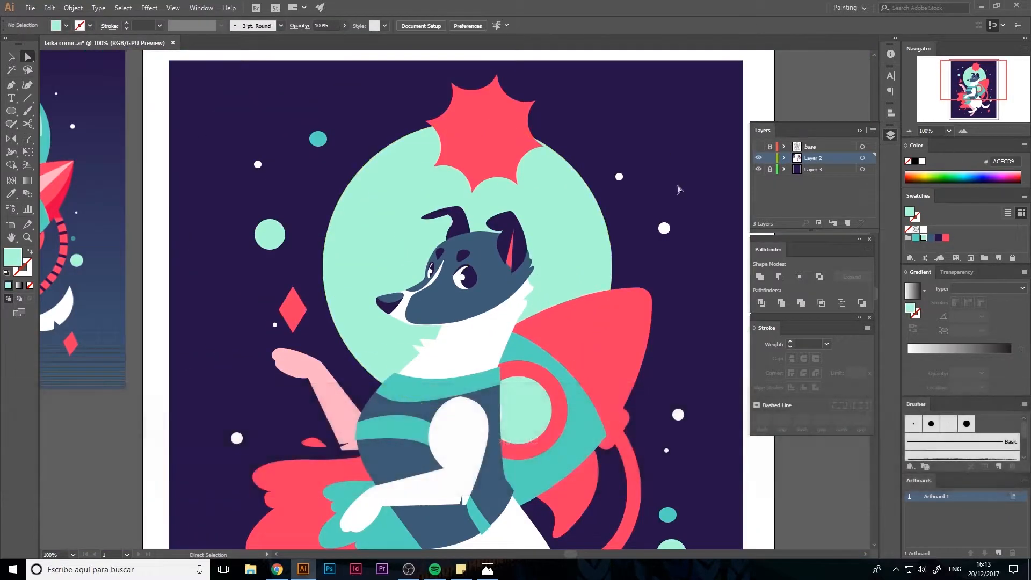
key(space)
drag(535, 458, 555, 222)
key(space)
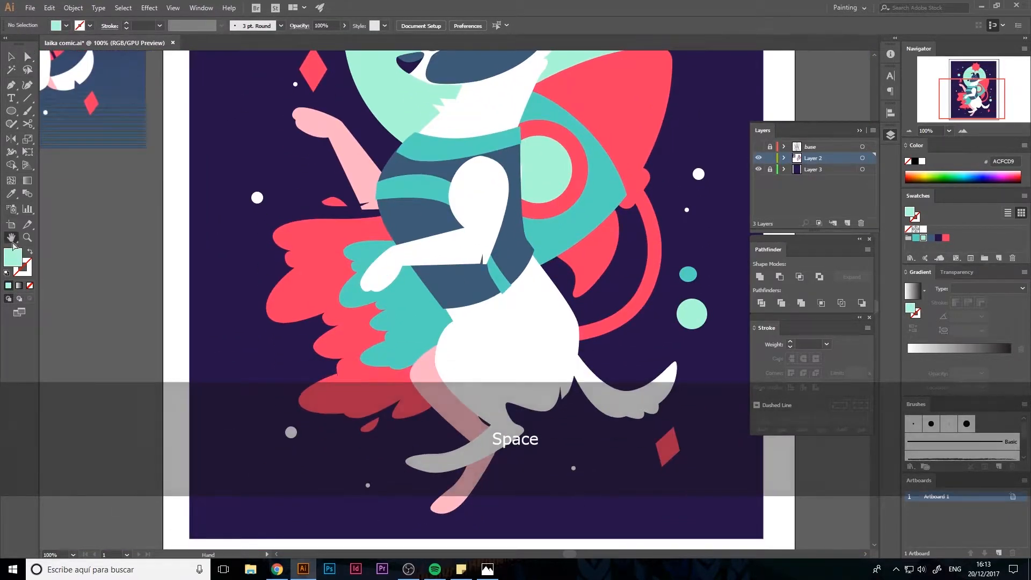
double_click(11, 238)
click(30, 8)
click(43, 97)
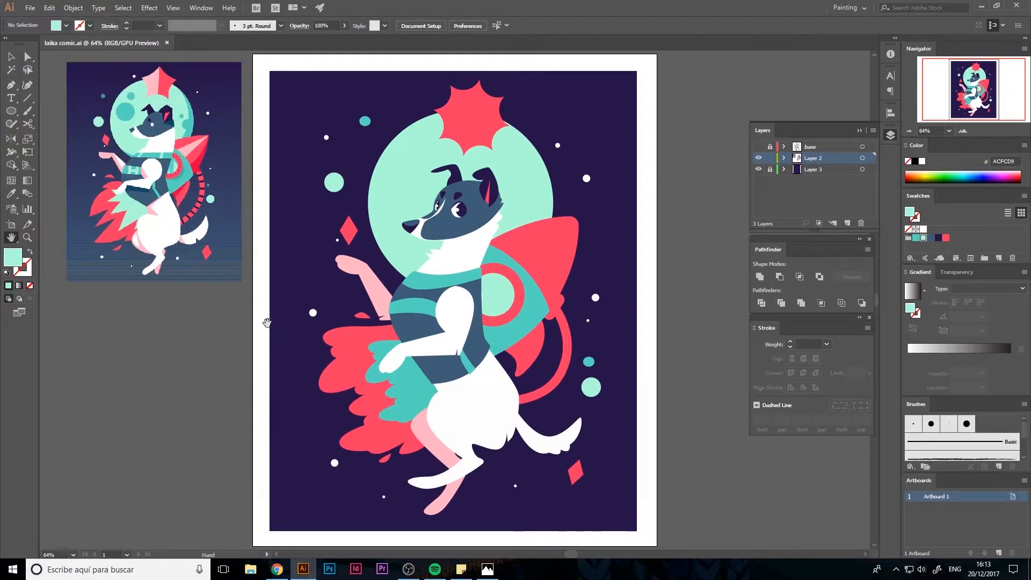
Step: Draw a thin smiling mouth along the dog's lower jaw with the Pen tool, filled with the eye's dark purple
click(963, 131)
click(963, 131)
click(962, 131)
click(963, 131)
click(963, 131)
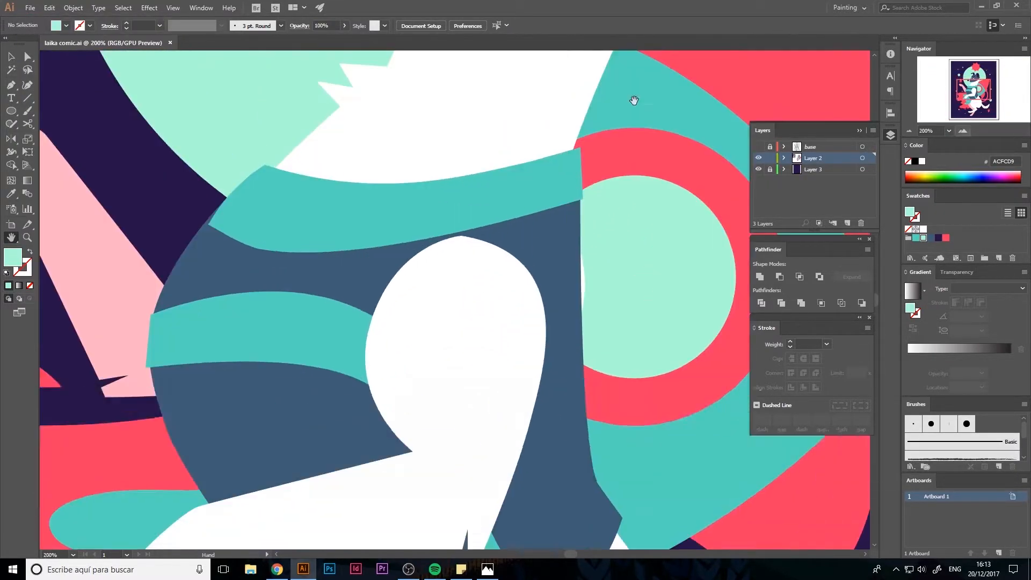
key(space)
drag(425, 104, 455, 429)
key(i)
click(537, 221)
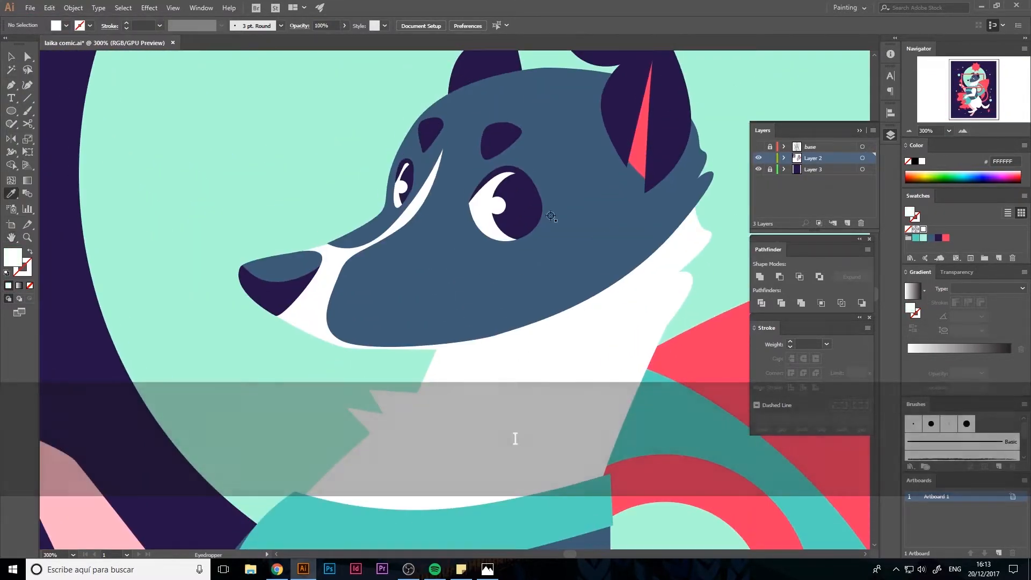
key(p)
click(397, 349)
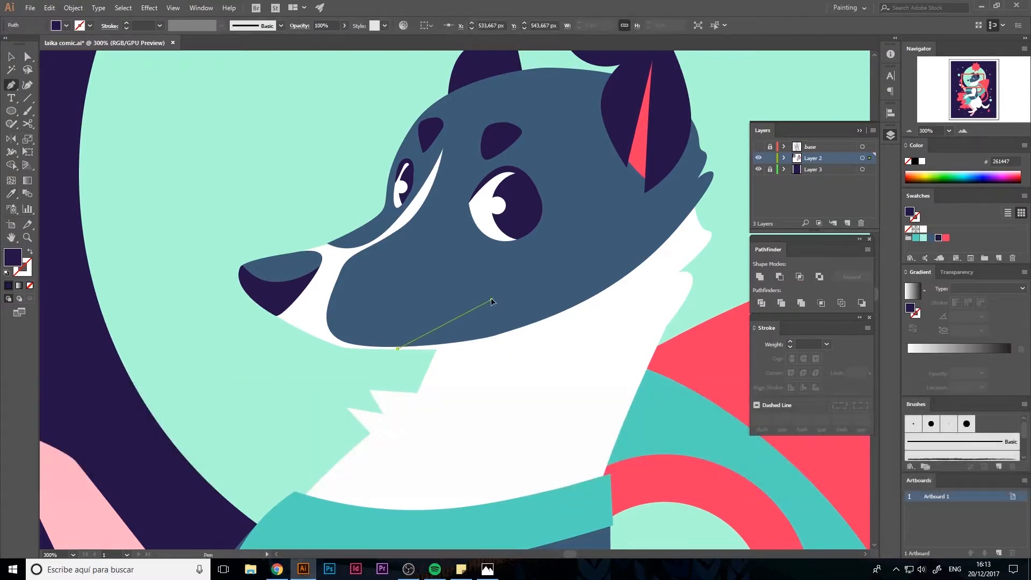
drag(491, 299, 509, 270)
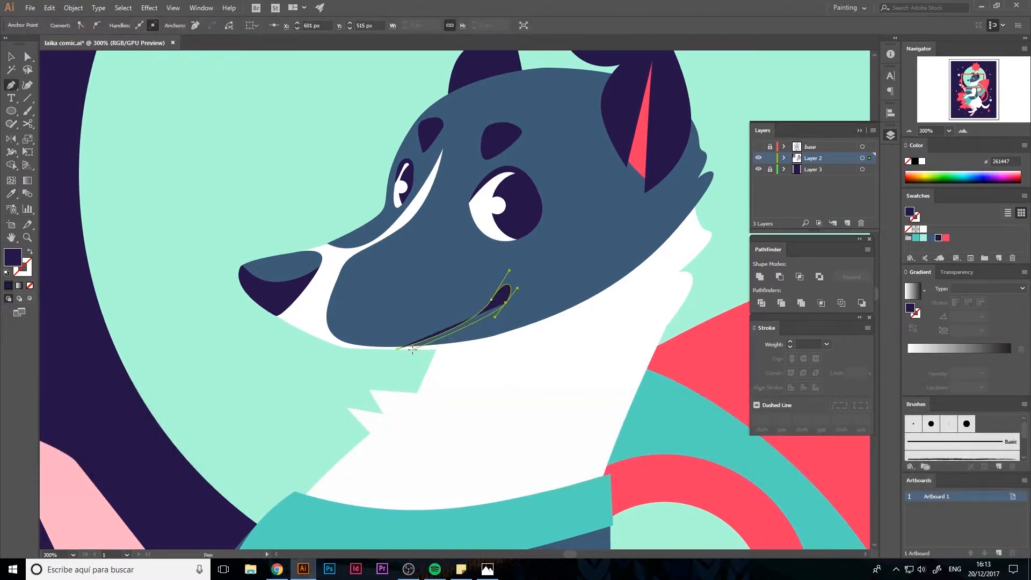
Step: Nudge the jaw anchor point of the blue face patch slightly downward beneath the mouth
key(v)
click(429, 347)
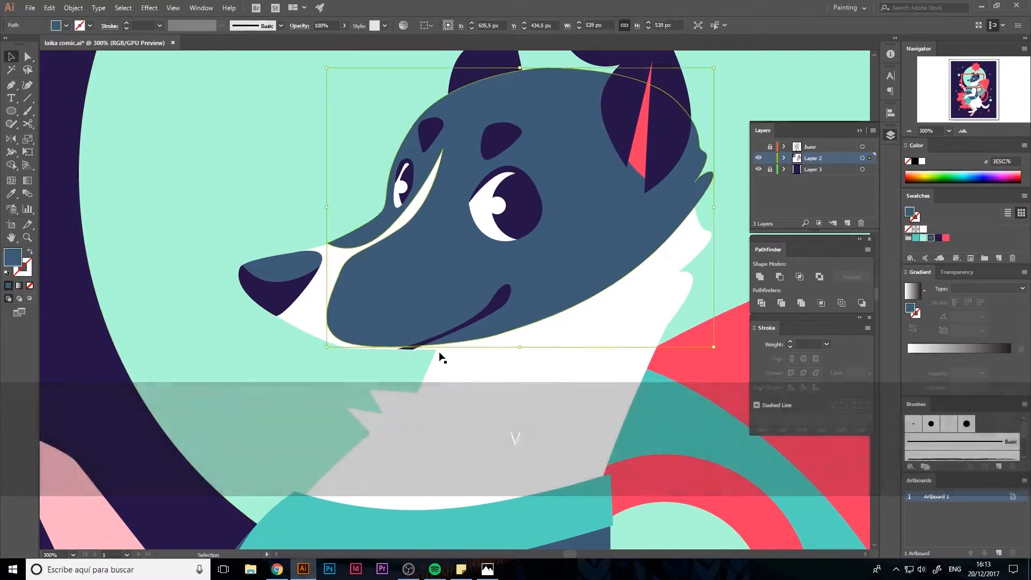
key(a)
click(495, 336)
key(Down)
key(Down)
key(Down)
key(Down)
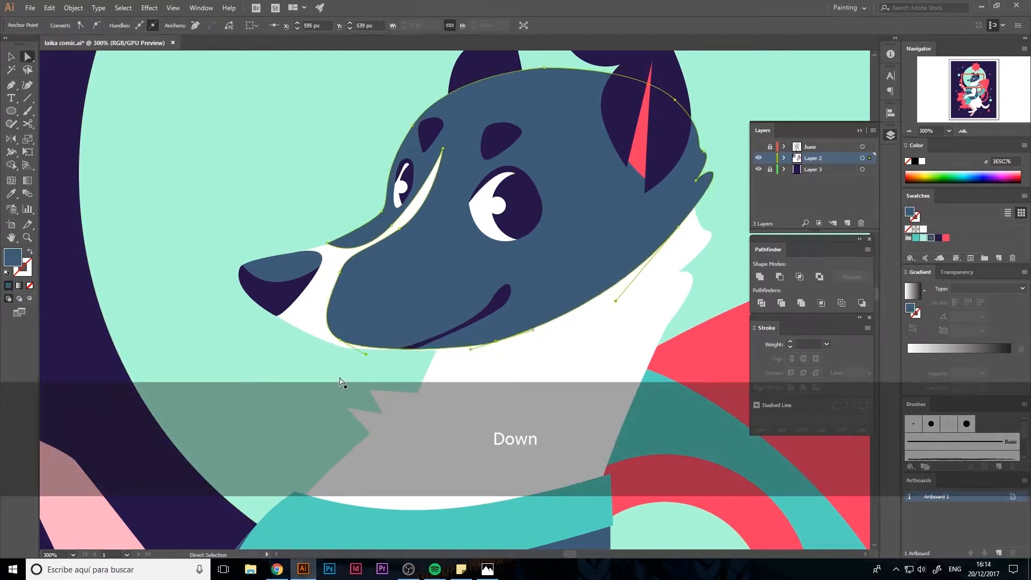
click(362, 374)
Step: Reshape the near ear's lower tip and inner notch so that the pink opening is narrower
key(h)
key(ctrl+0)
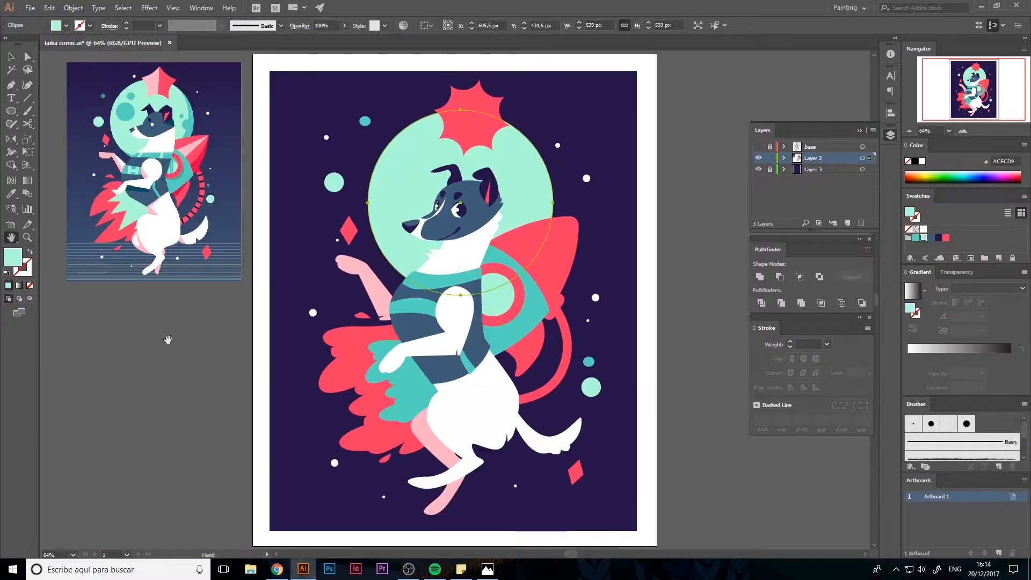
key(v)
click(275, 345)
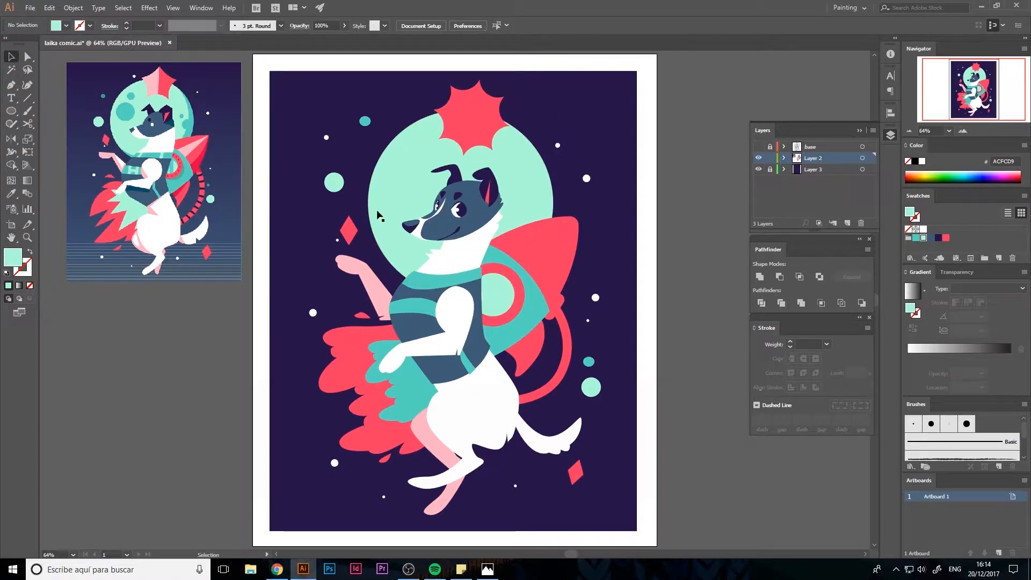
click(963, 131)
drag(671, 70, 675, 265)
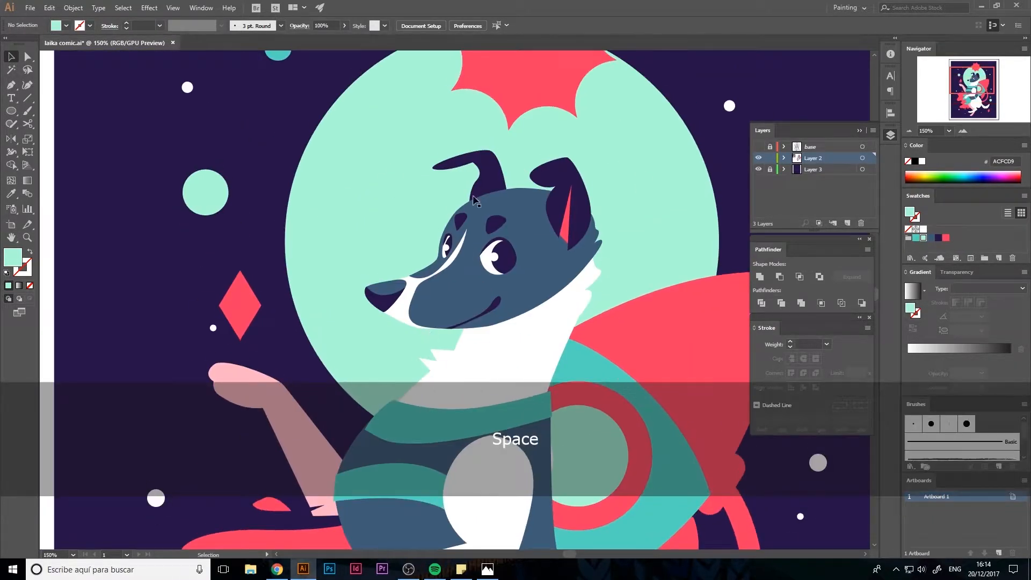
click(571, 246)
key(a)
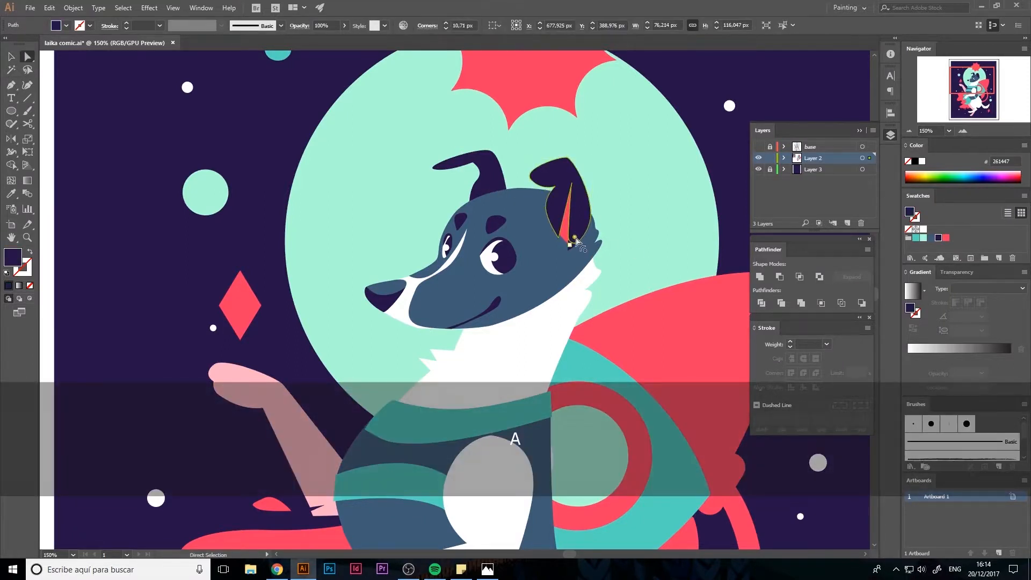
drag(576, 240, 560, 251)
click(562, 238)
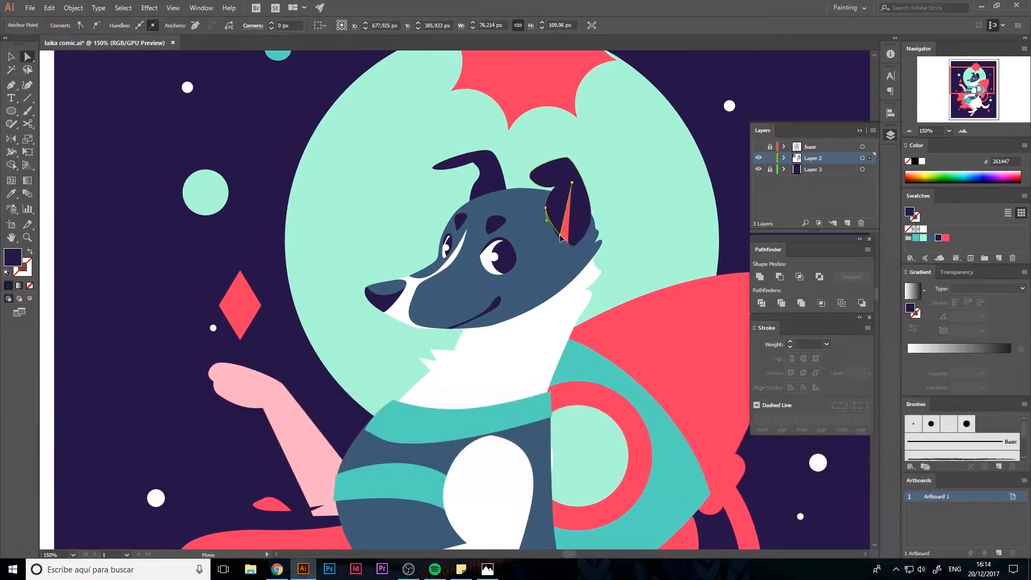
drag(561, 211, 546, 225)
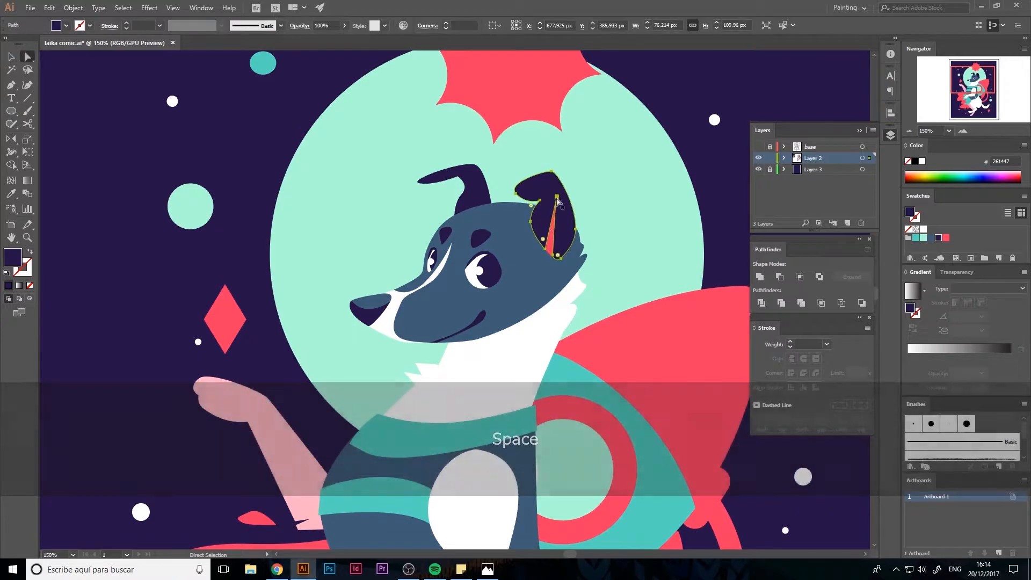
Step: Slim the white stripe between the eyes by adjusting the blue face patch's anchor point and handle beside it
click(908, 131)
click(909, 131)
drag(395, 359, 441, 277)
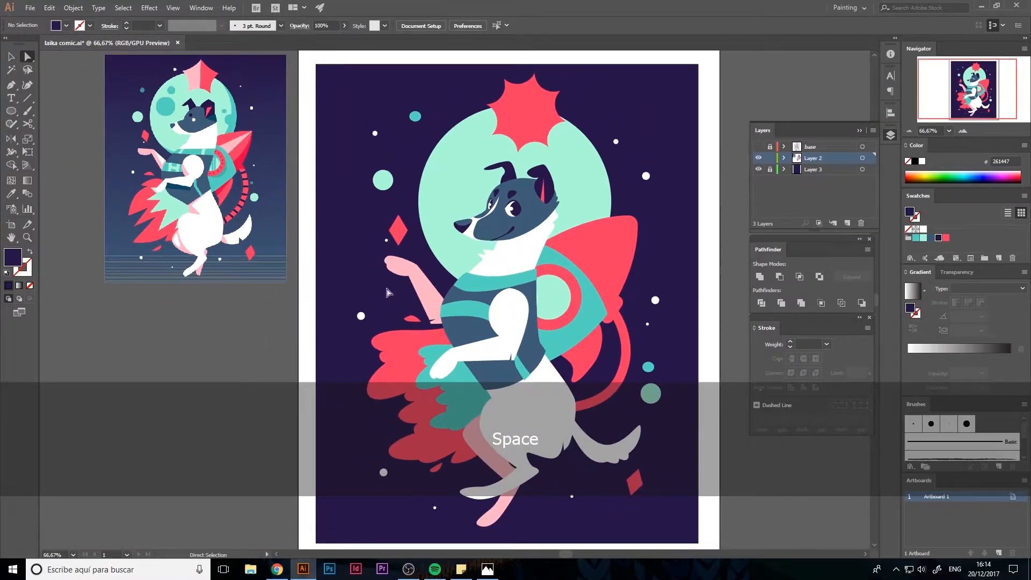
ctrl+click(453, 275)
drag(558, 75, 528, 236)
click(523, 256)
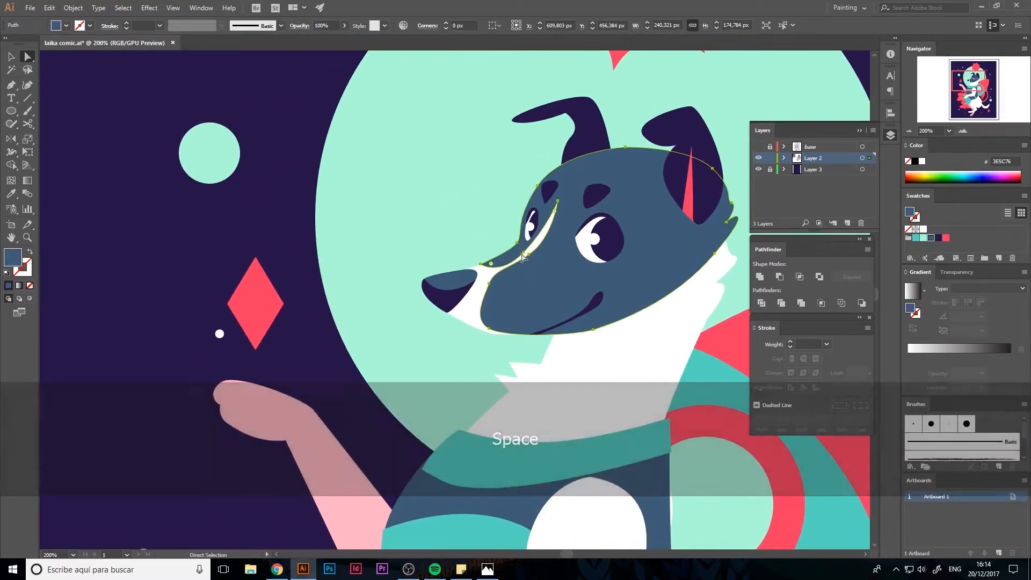
click(530, 248)
click(554, 226)
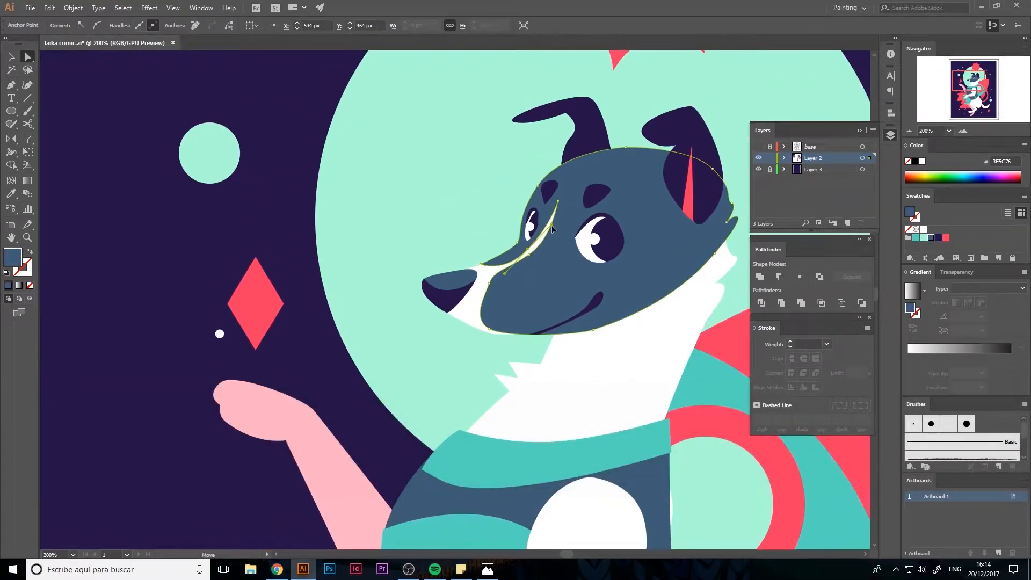
click(192, 261)
drag(192, 261, 140, 254)
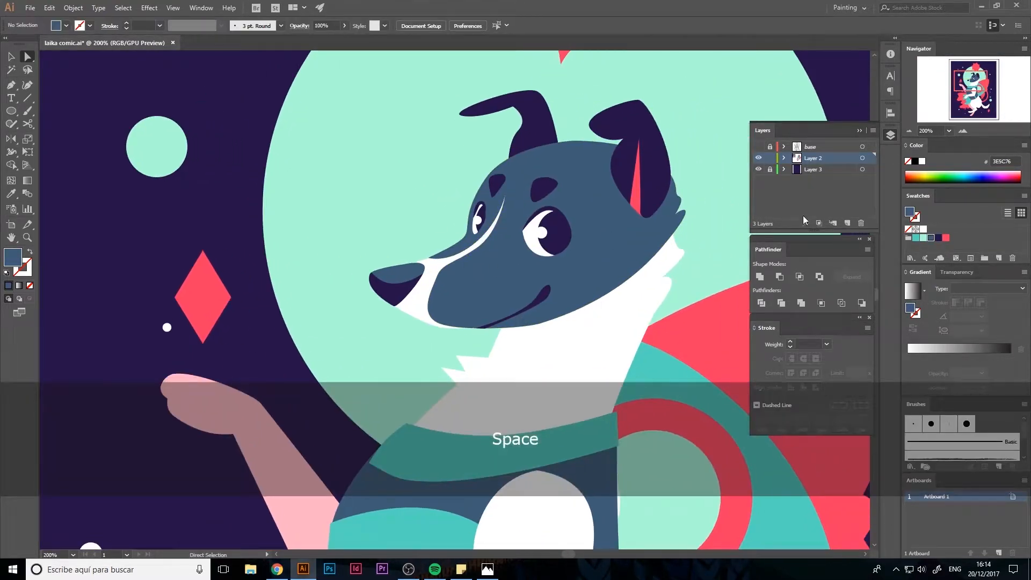
drag(657, 218, 620, 250)
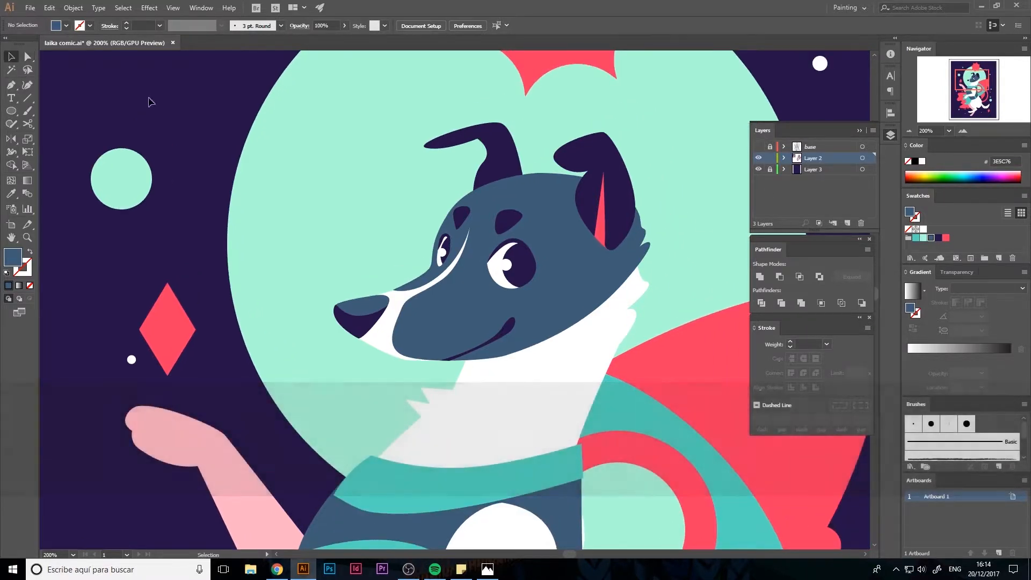
key(ctrl)
double_click(10, 239)
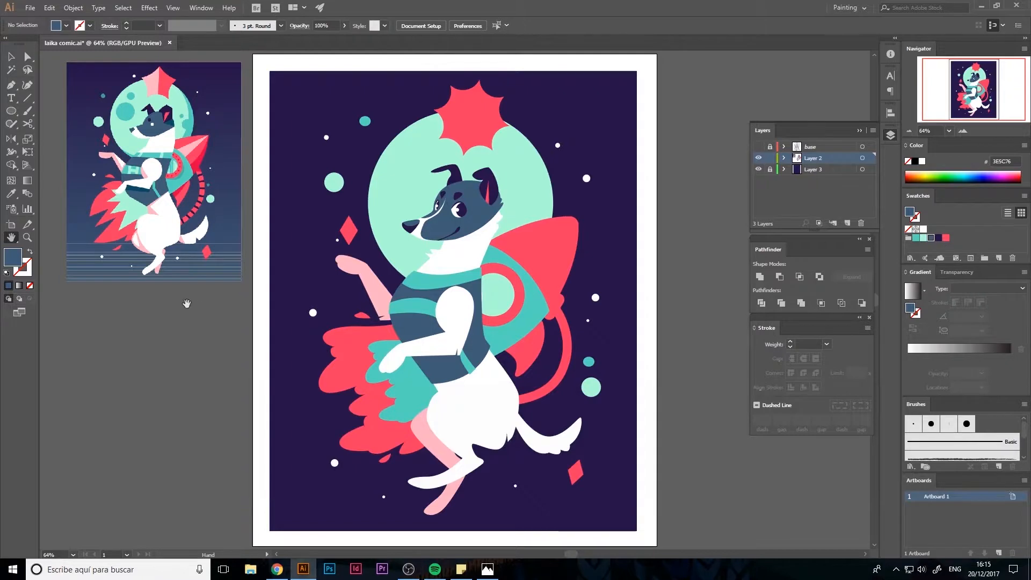
Step: Duplicate the white near arm slightly lower and fill the copy with the ear's dark purple as a shadow
drag(330, 192, 361, 182)
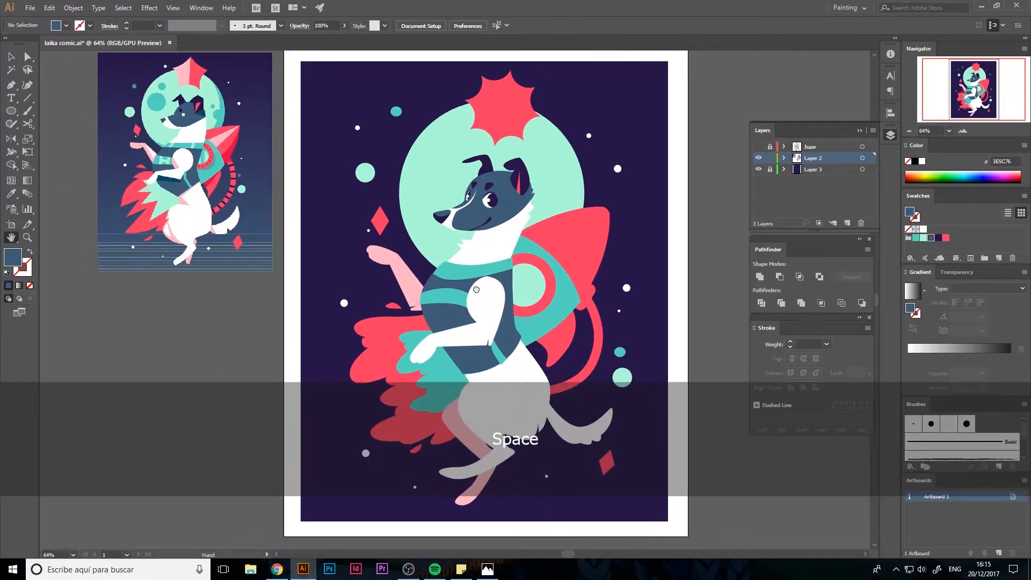
key(v)
click(491, 304)
drag(492, 305, 494, 315)
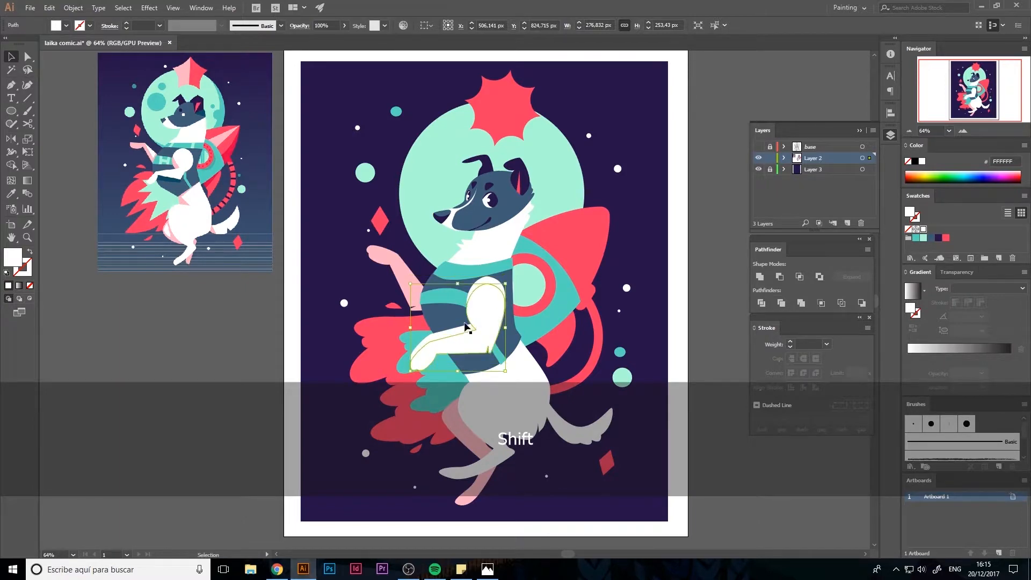
key(i)
click(523, 177)
key(v)
Step: Mask the dark purple arm shadow inside the blue suit's outline and place the white arm in front of it
click(478, 359)
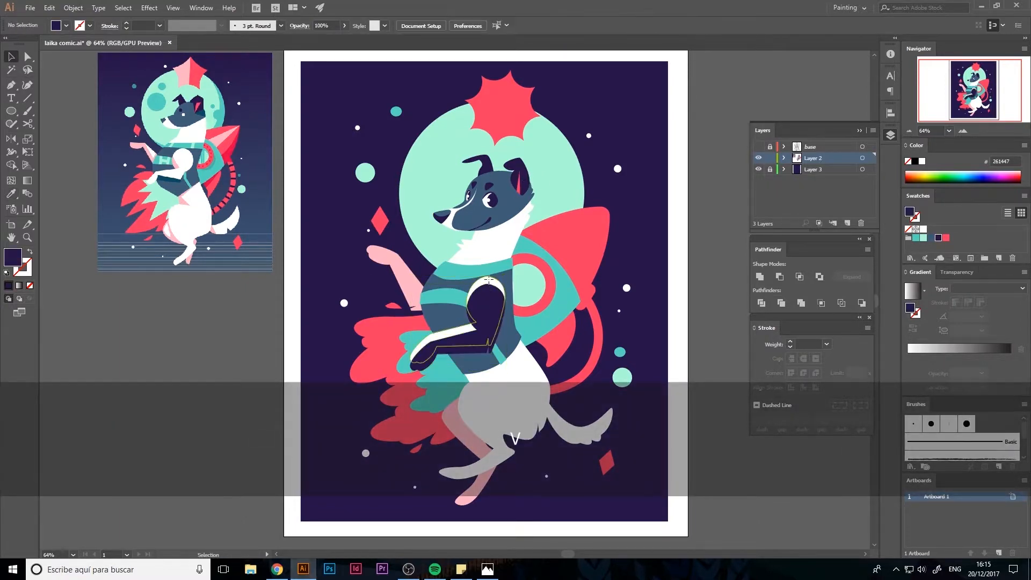
key(ctrl+x)
key(ctrl+shift+v)
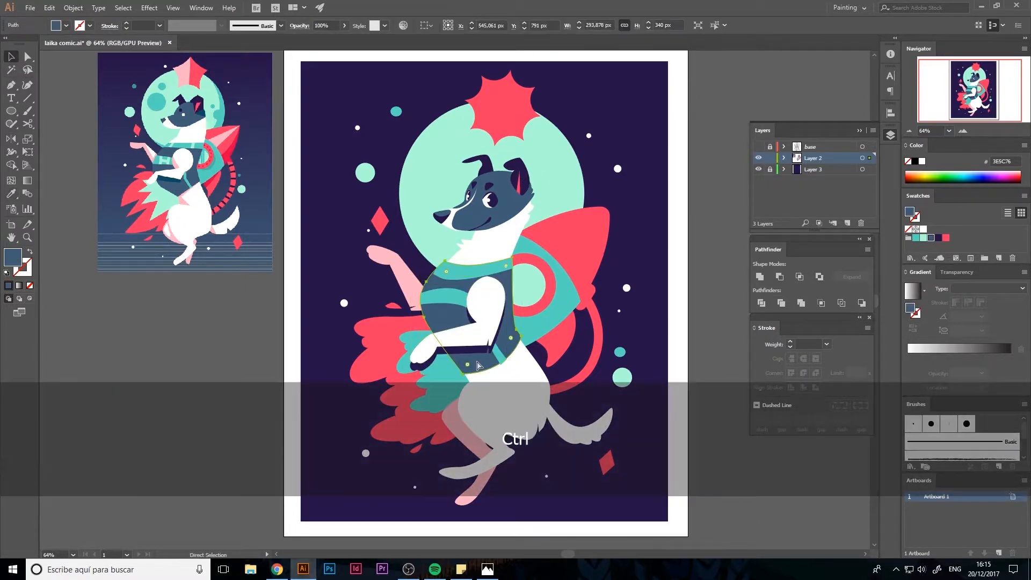
key(ctrl+shift+v)
right_click(430, 365)
click(488, 283)
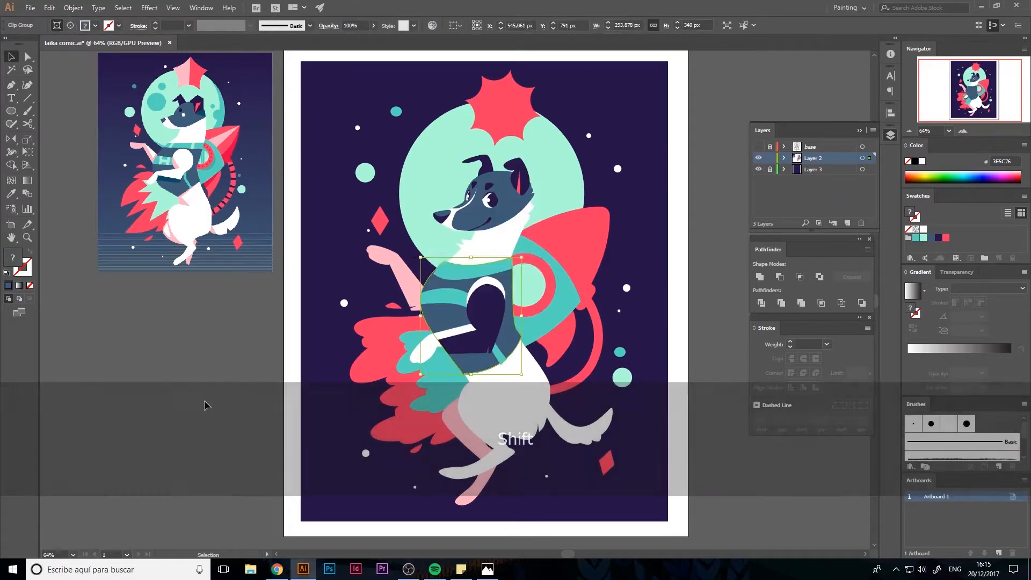
key(ctrl+x)
key(ctrl+shift+v)
click(225, 364)
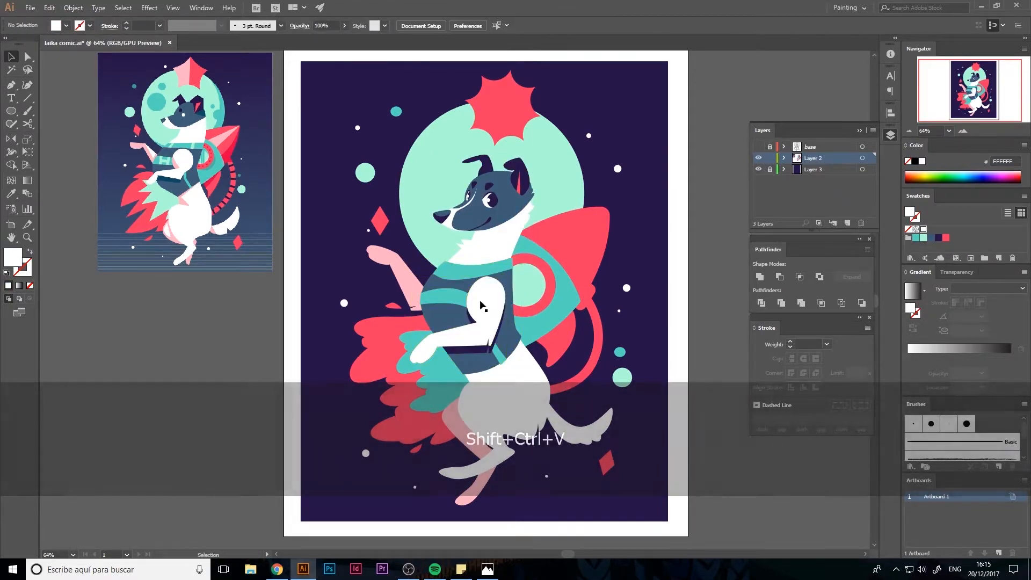
key(ctrl+])
Step: Isolate the clipped arm shadow and move its upper-arm and elbow-crook anchor points inward, hiding the purple in front of the arm
click(969, 131)
click(968, 131)
click(968, 131)
click(968, 131)
click(968, 131)
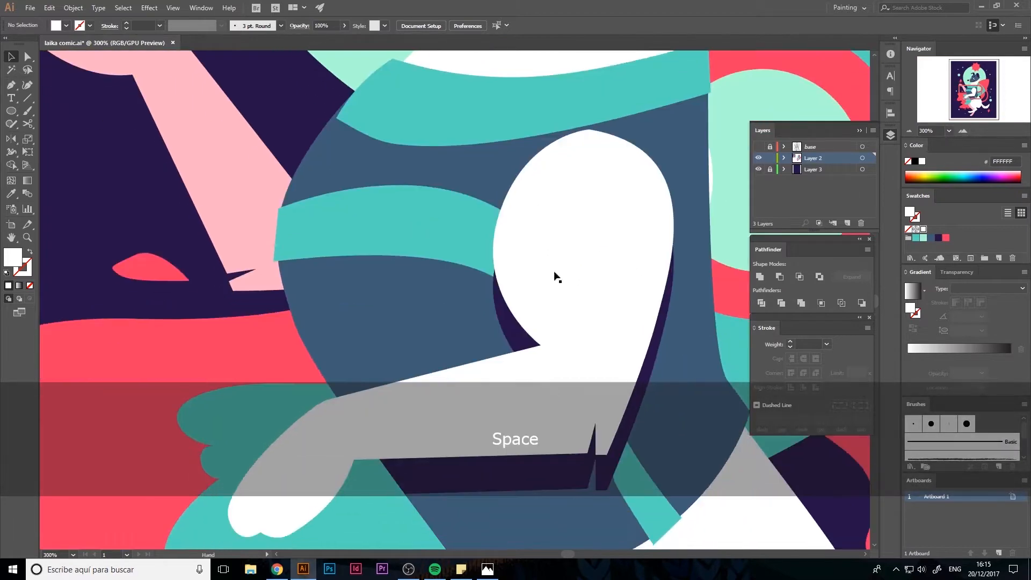
double_click(507, 334)
key(a)
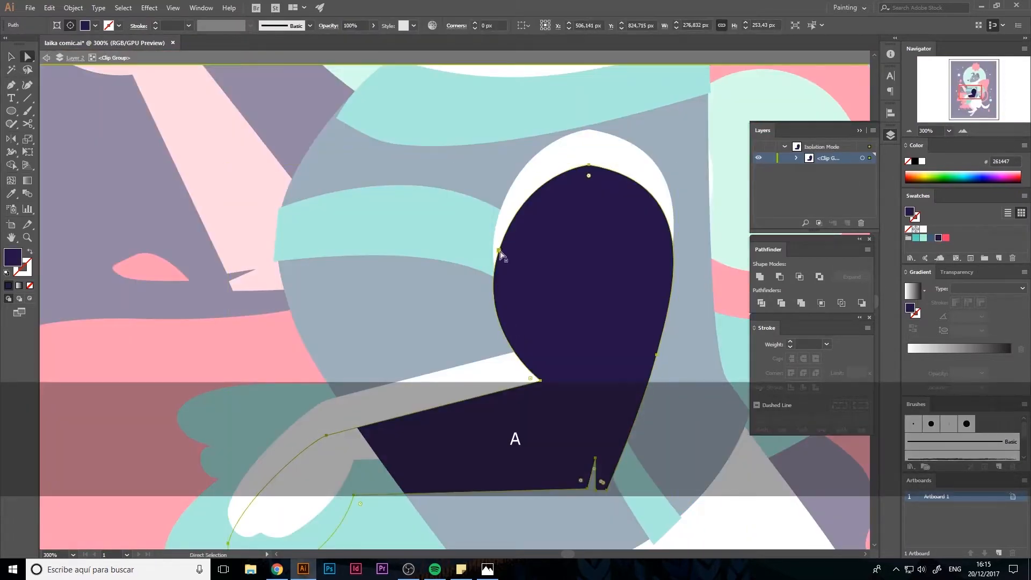
drag(500, 251, 524, 232)
drag(541, 381, 570, 369)
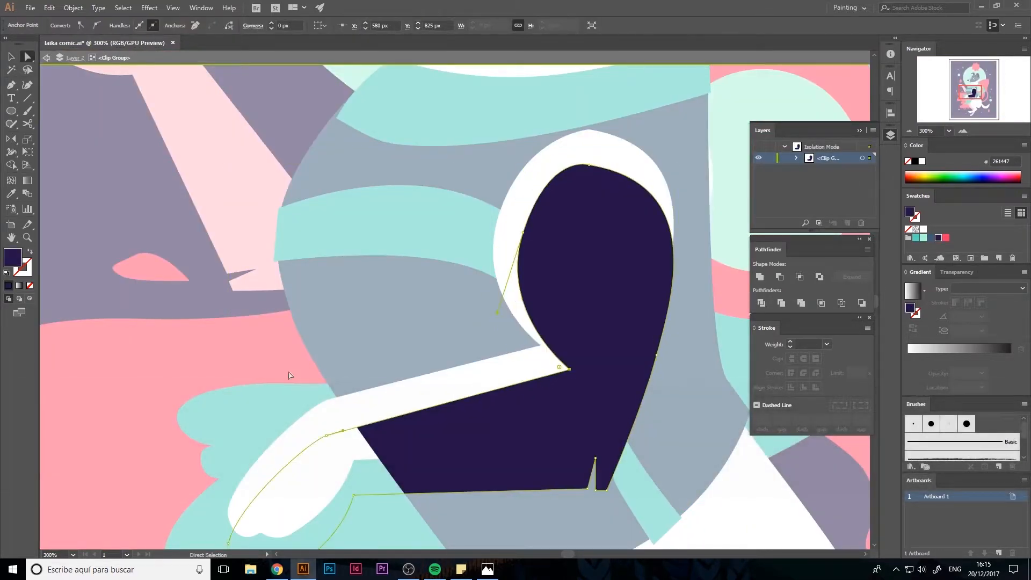
double_click(209, 371)
key(v)
double_click(284, 352)
double_click(448, 283)
key(ctrl+/)
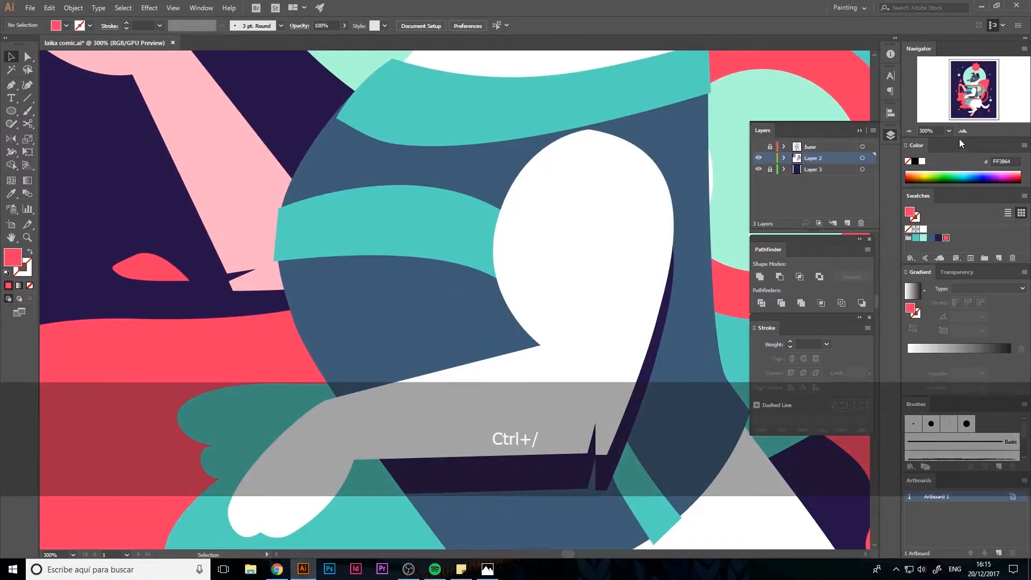
Step: Curve the blue suit's back edge inward at the waist and nudge the collar's lower rear corner to meet it
double_click(11, 237)
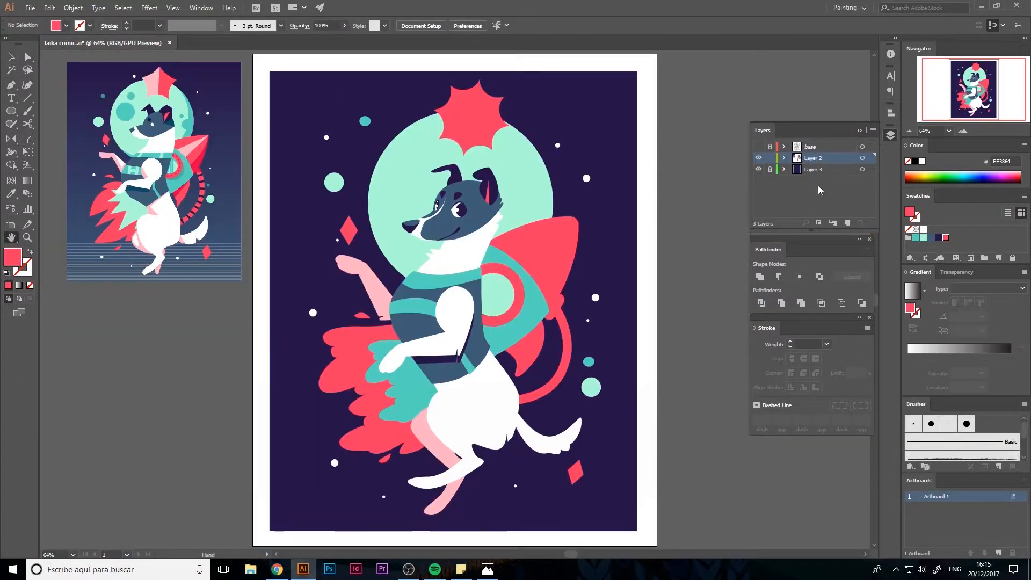
click(963, 131)
click(963, 131)
click(963, 131)
click(963, 131)
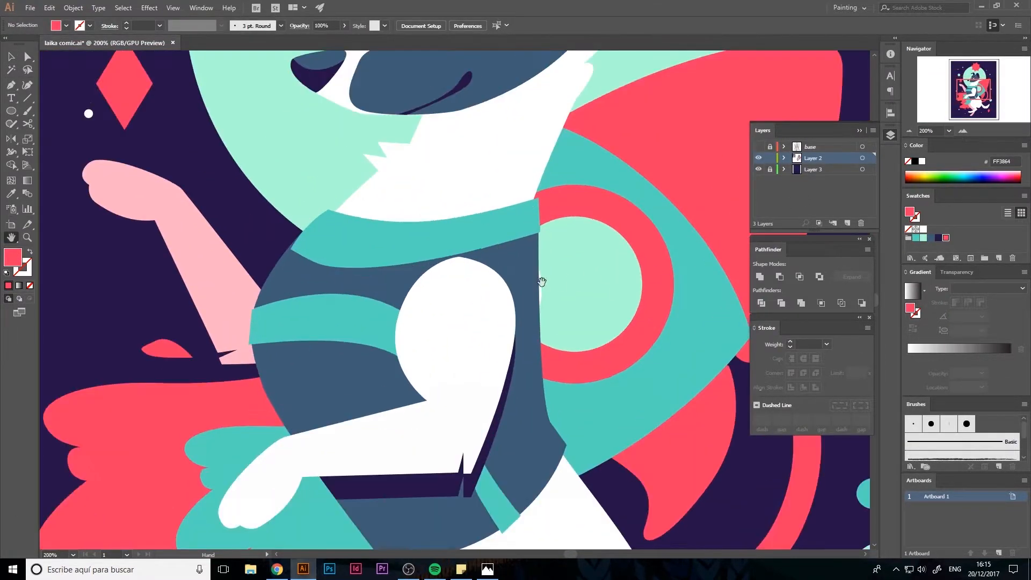
key(a)
click(538, 267)
key(p)
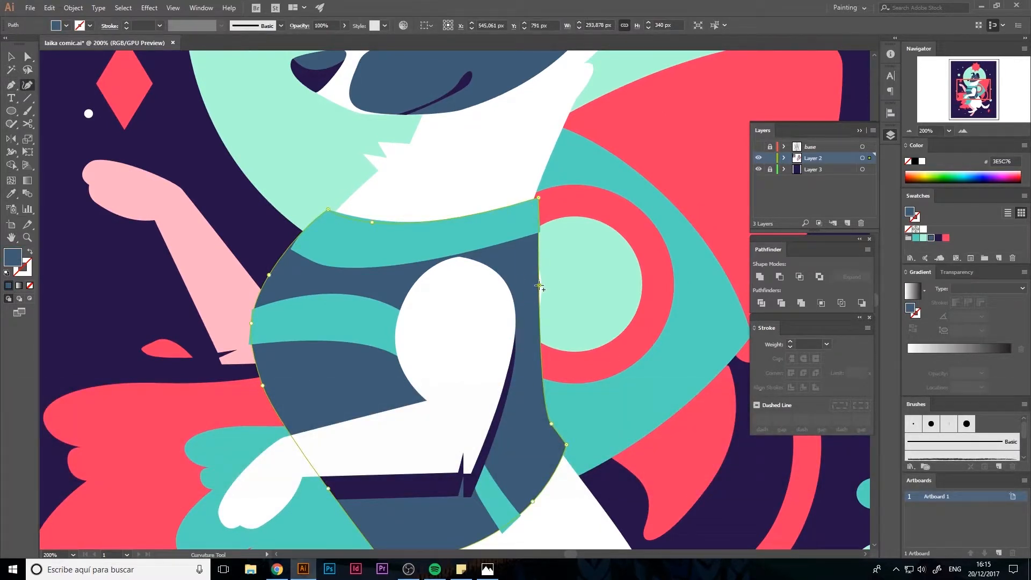
key(a)
click(543, 230)
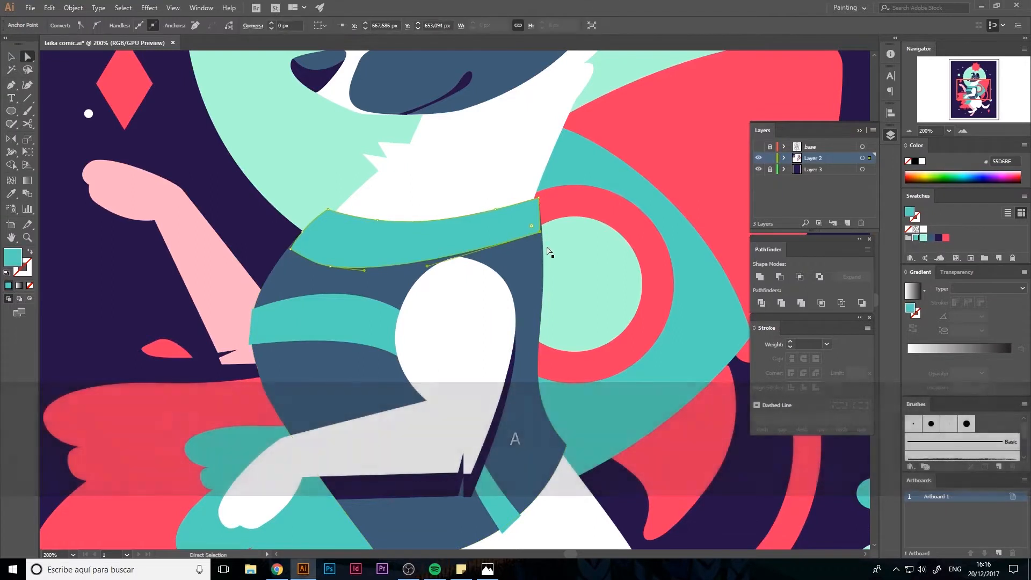
key(Right)
click(201, 155)
Step: Nudge the lower corner of the teal waist strap up to the suit's bottom edge
scroll(509, 451, down, 3)
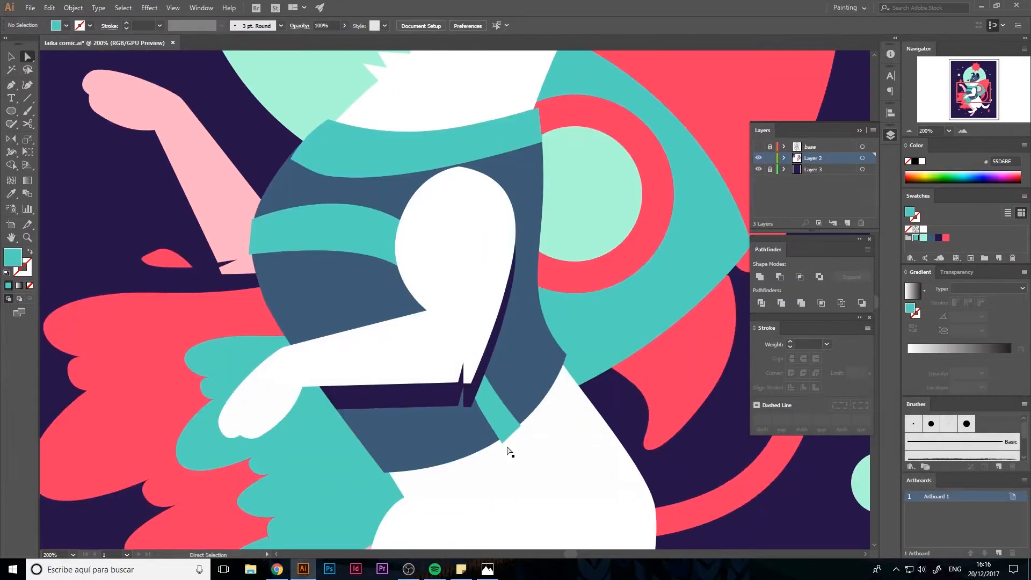
click(503, 443)
key(Up)
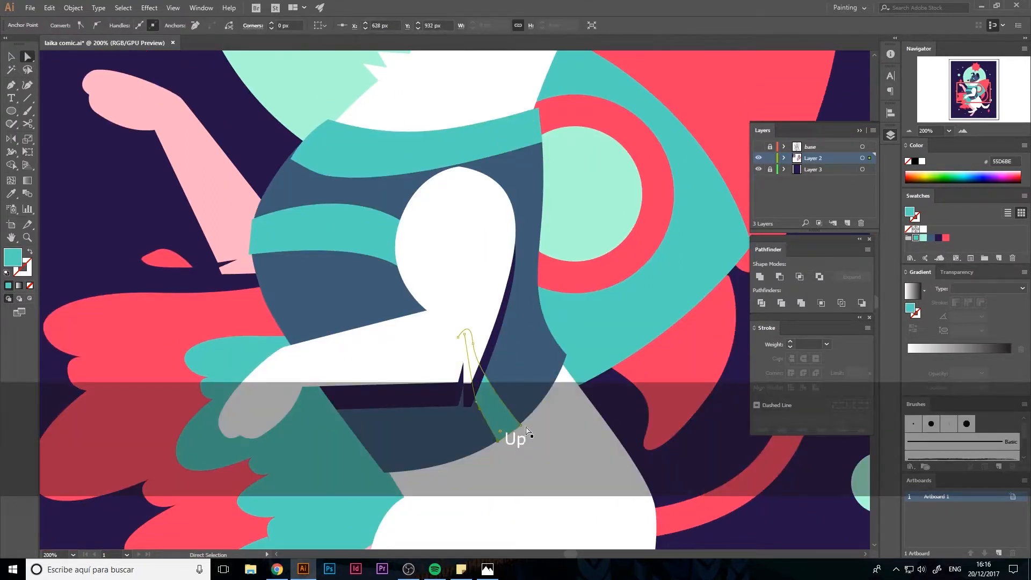
click(92, 215)
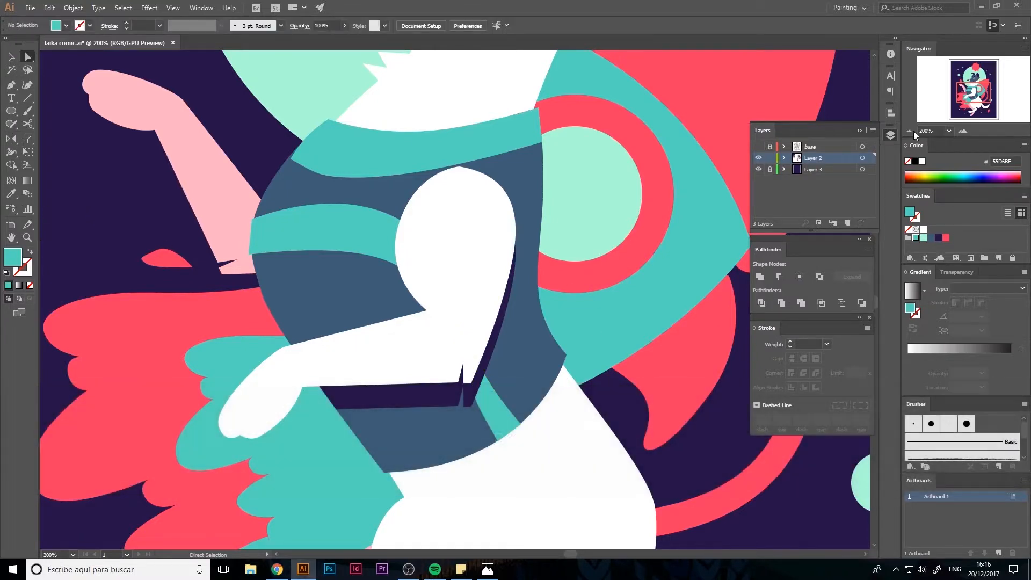
click(910, 131)
click(911, 131)
click(911, 131)
key(space)
drag(433, 257, 443, 277)
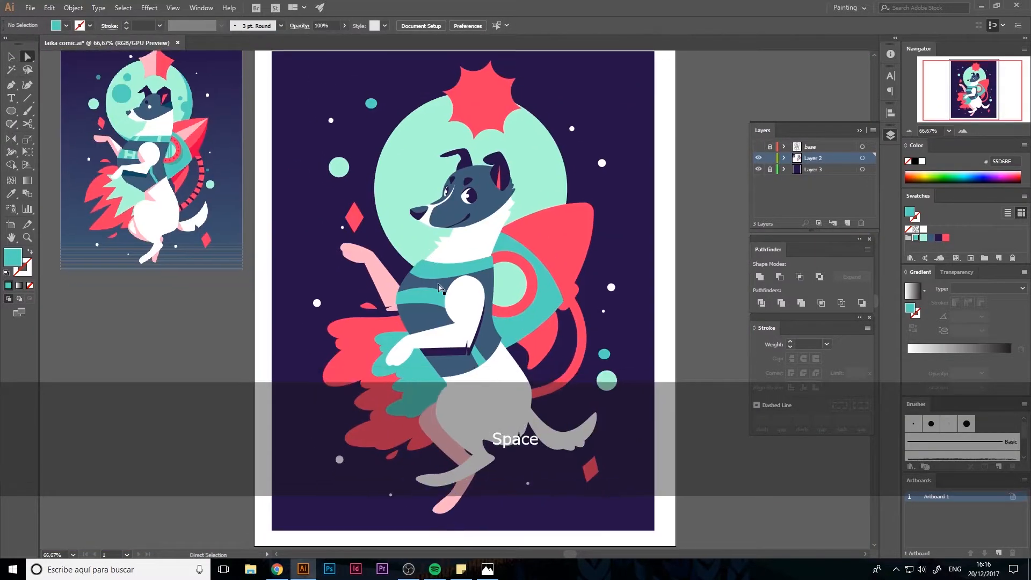
Step: Sample the light mint fill and nudge the teal collar's lower front corner onto the suit's chest edge
key(i)
click(495, 274)
key(ctrl+plus)
key(ctrl+plus)
key(ctrl+plus)
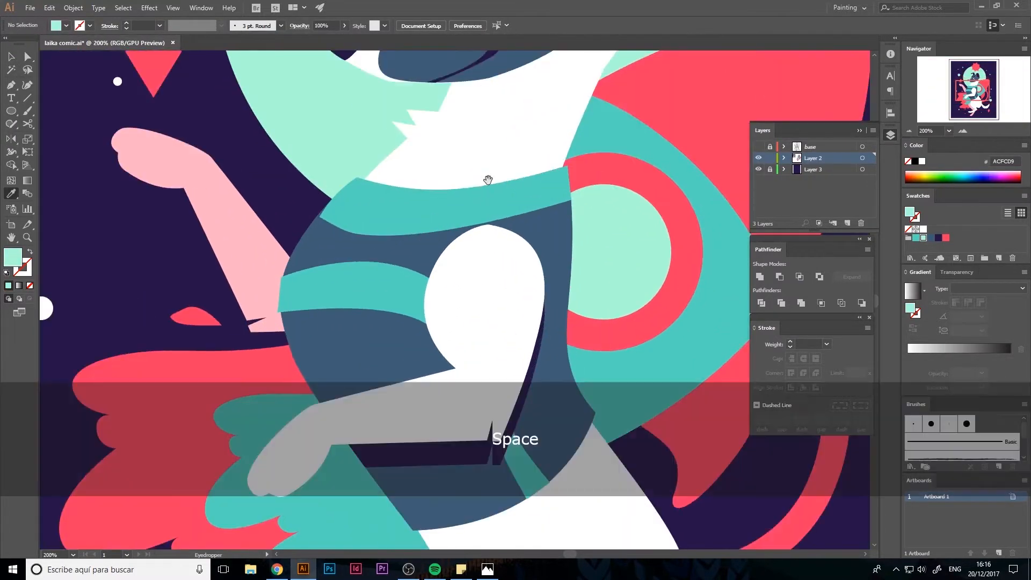
drag(488, 179, 495, 323)
key(a)
click(346, 344)
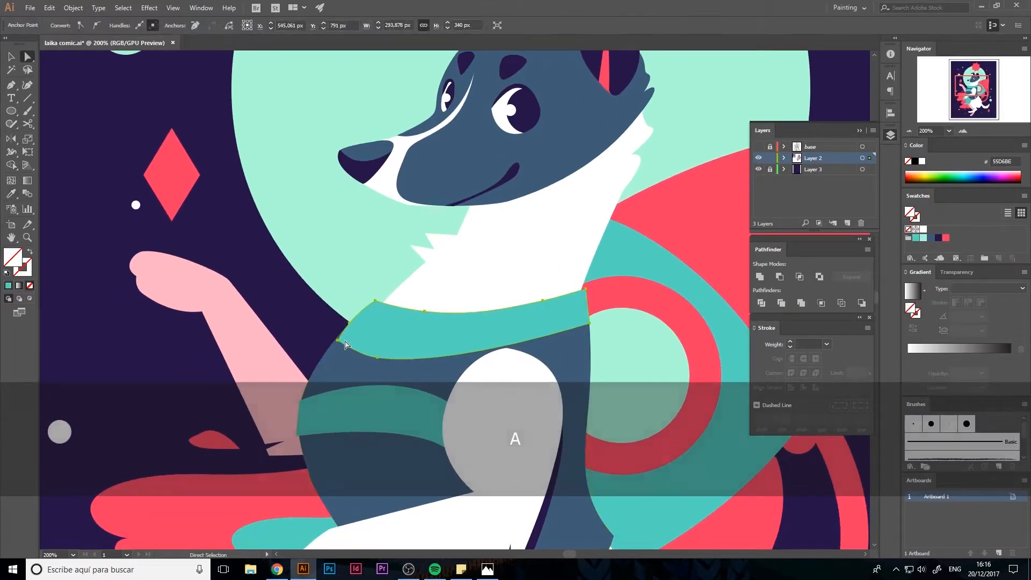
key(Left)
key(Up)
click(490, 380)
Step: Draw two light mint stripes across the teal collar with the Pen tool, one slanted in front and one upright behind
key(p)
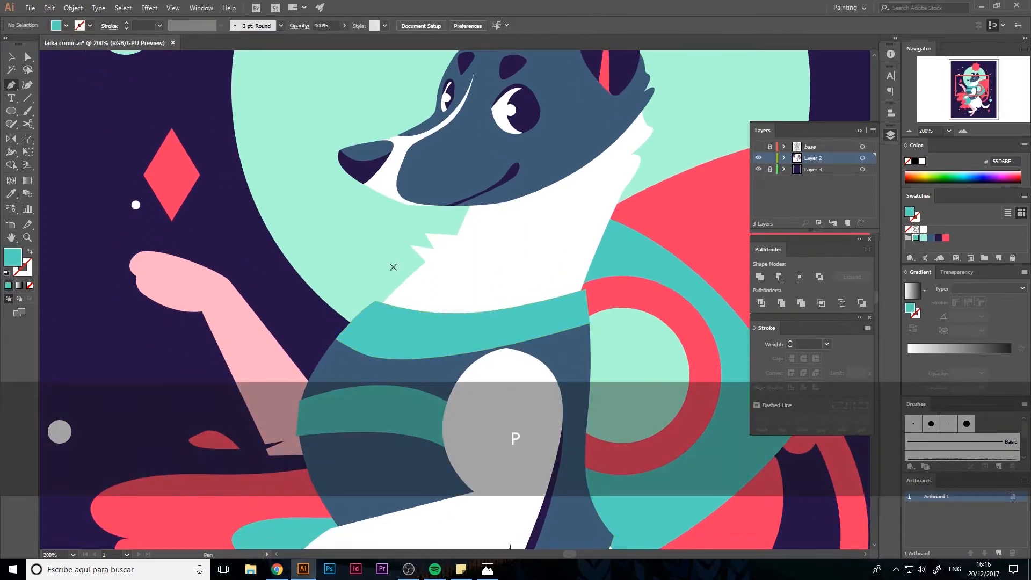
click(396, 306)
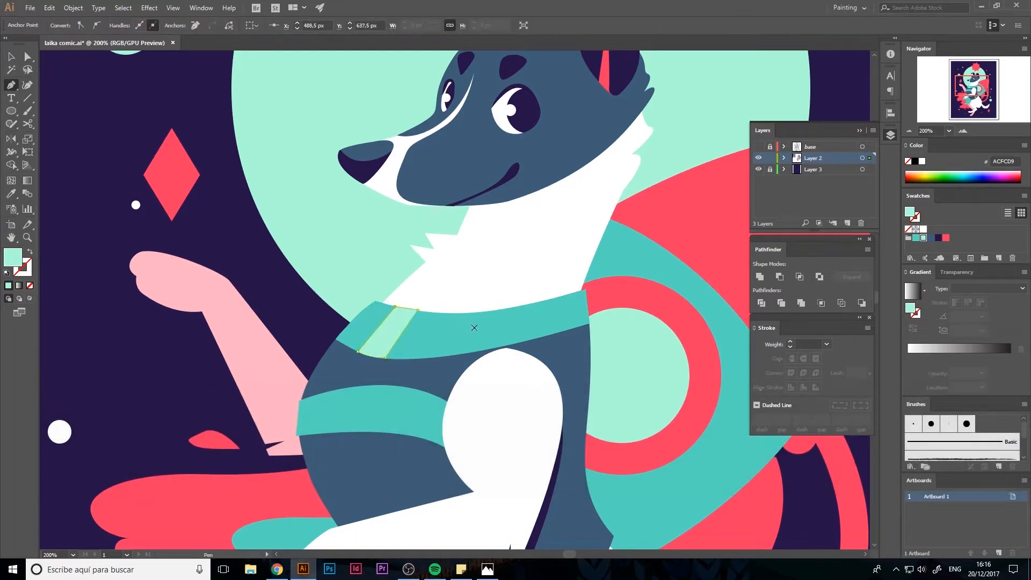
click(506, 309)
click(506, 346)
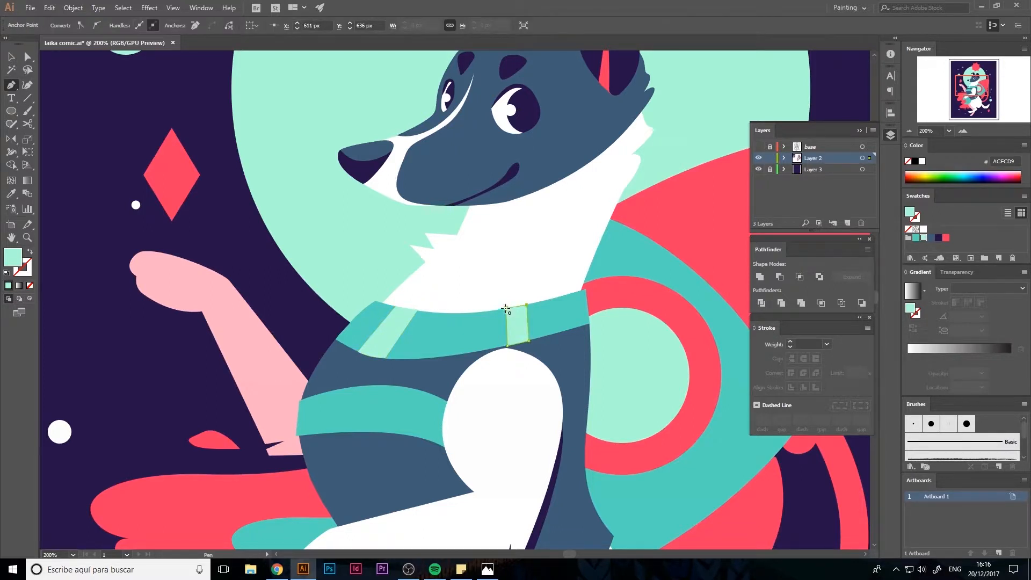
Step: Duplicate the collar's front stripe slightly towards the back and fill the copy with the darker teal 3F9E8C from the reference image
key(a)
click(391, 340)
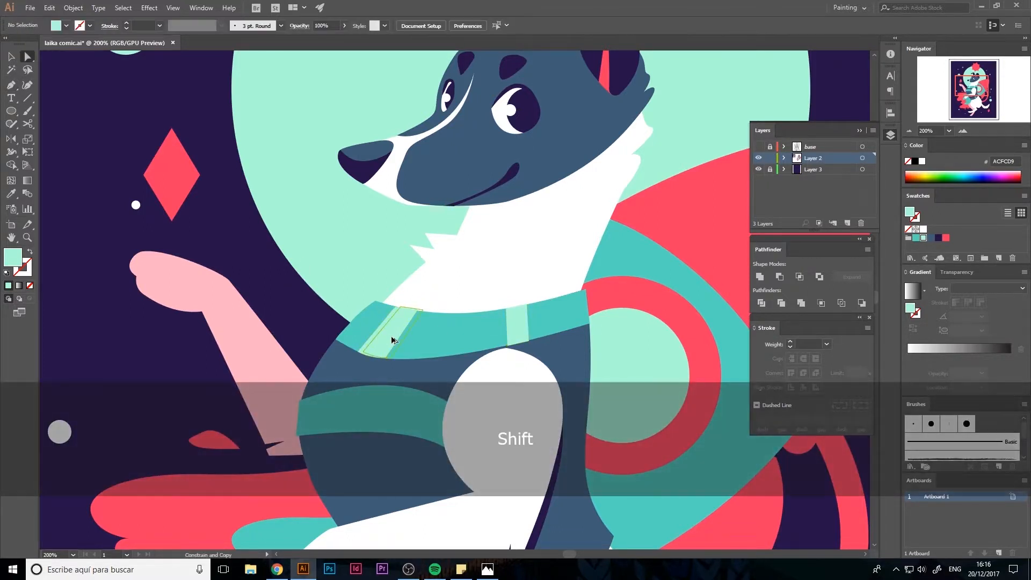
key(i)
click(722, 323)
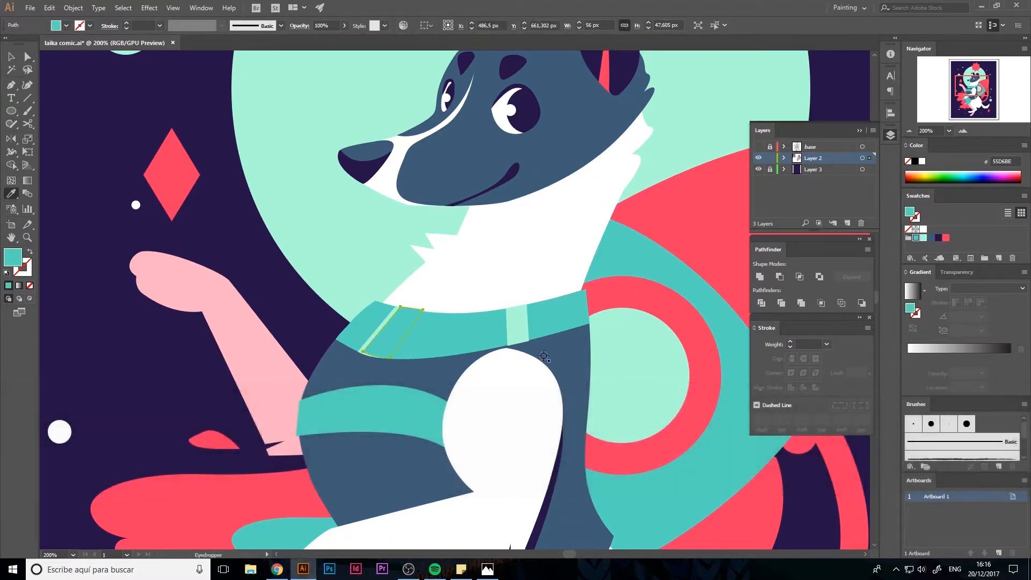
key(space)
drag(446, 350, 699, 433)
drag(344, 188, 822, 447)
click(465, 375)
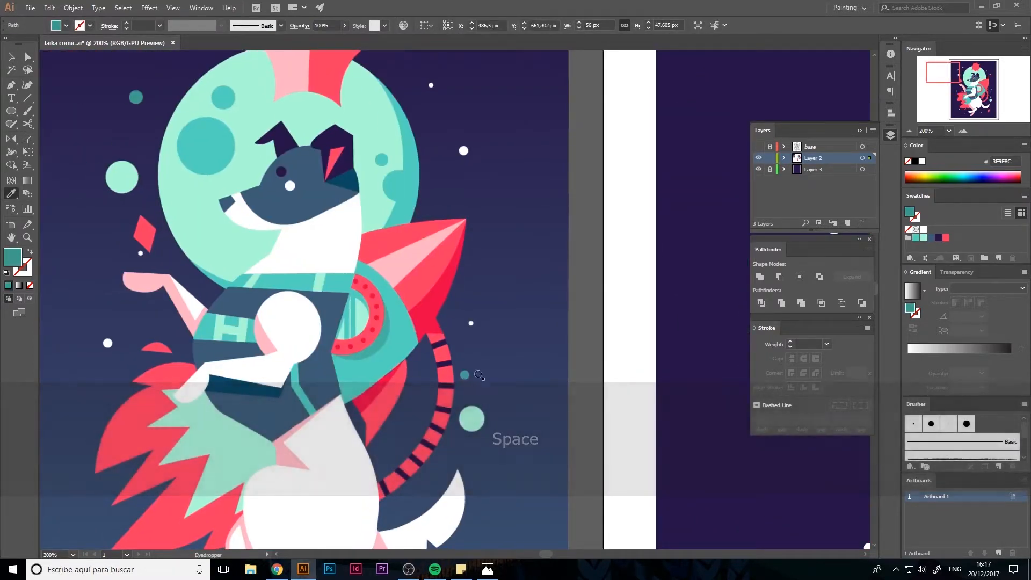
Step: Restack the light mint front stripe above its dark teal copy and nudge the copy into a thin shadow along its rear edge
key(space)
drag(719, 456, 121, 250)
drag(518, 359, 474, 206)
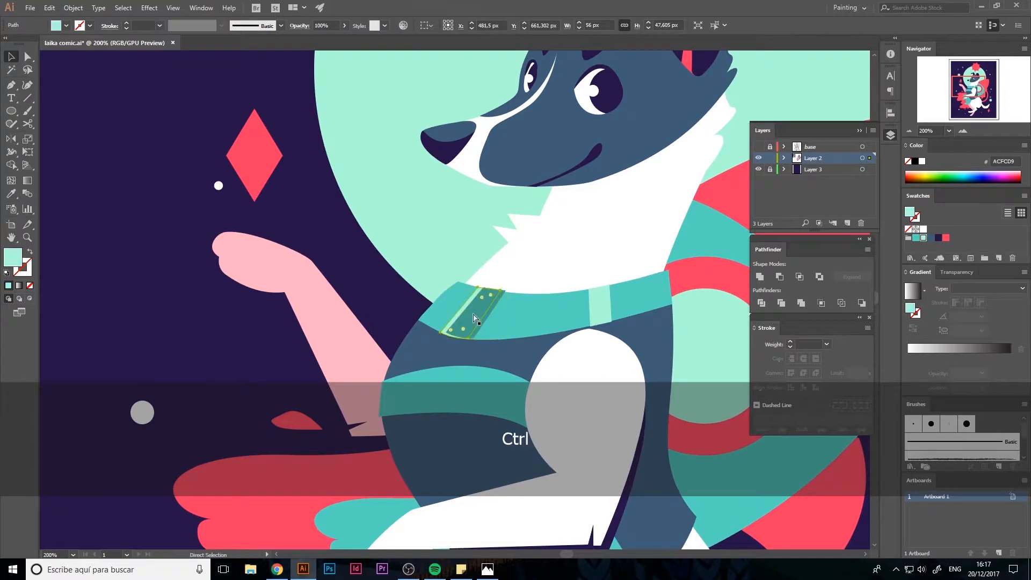
key(shift+ctrl+v)
key(Right)
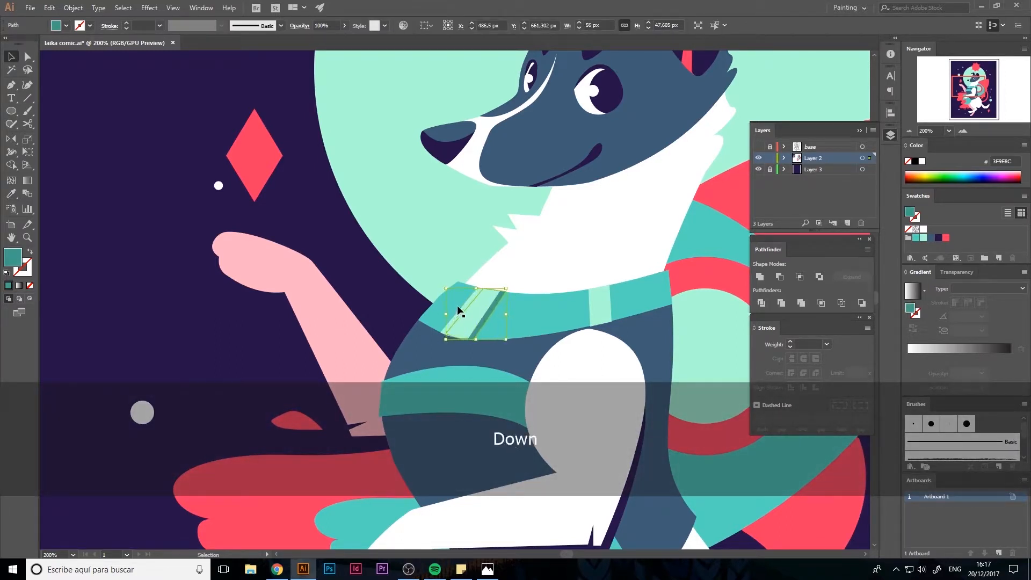
click(224, 330)
Step: Draw jagged fur shadows under the dog's jaw and behind its cheek with the Pen tool, using the raised arm's pink FFB3C3
key(space)
drag(581, 312, 530, 317)
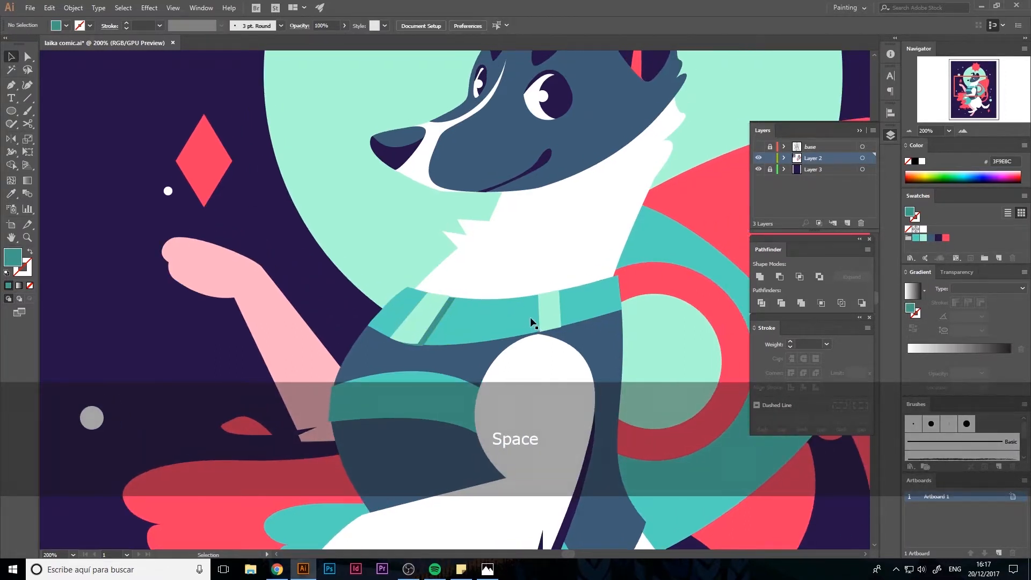
key(i)
click(283, 299)
key(space)
drag(304, 321, 256, 352)
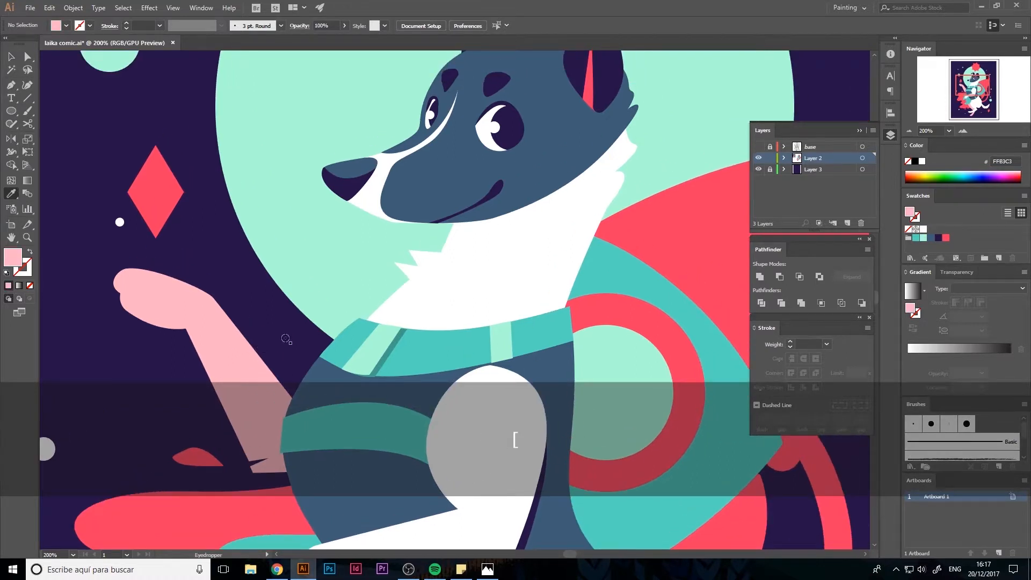
key(space)
drag(444, 254, 412, 303)
click(523, 263)
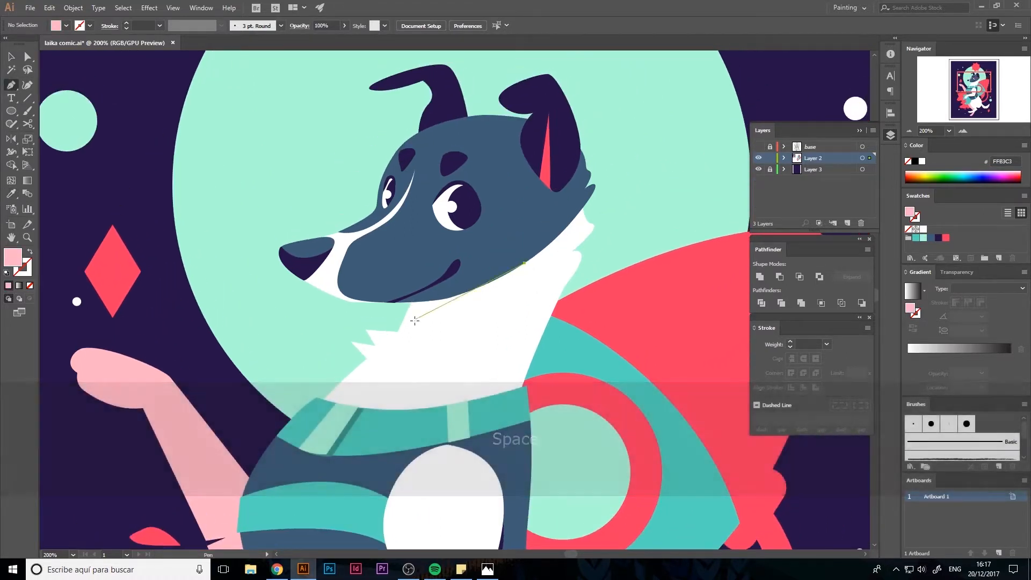
drag(406, 333, 393, 337)
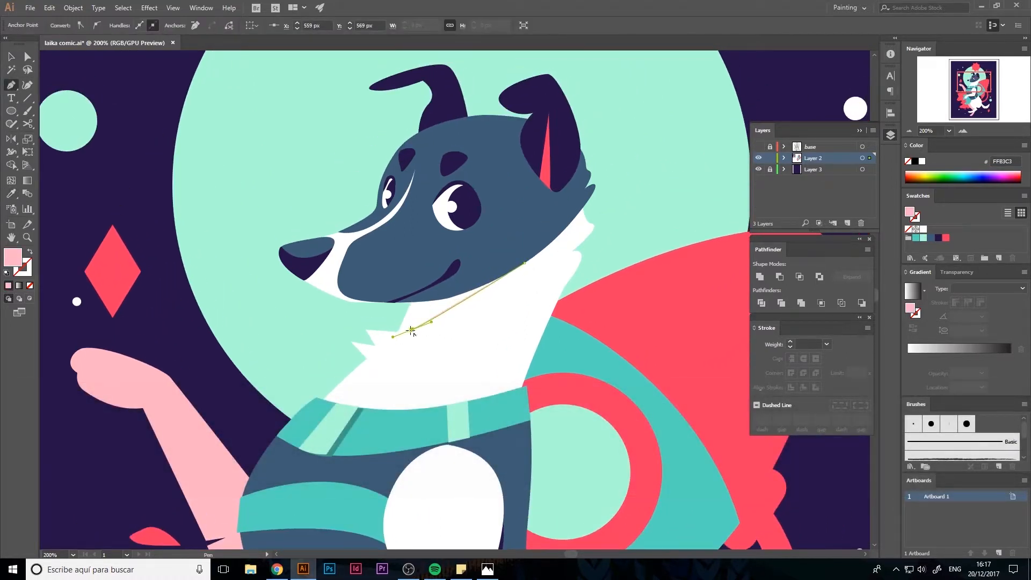
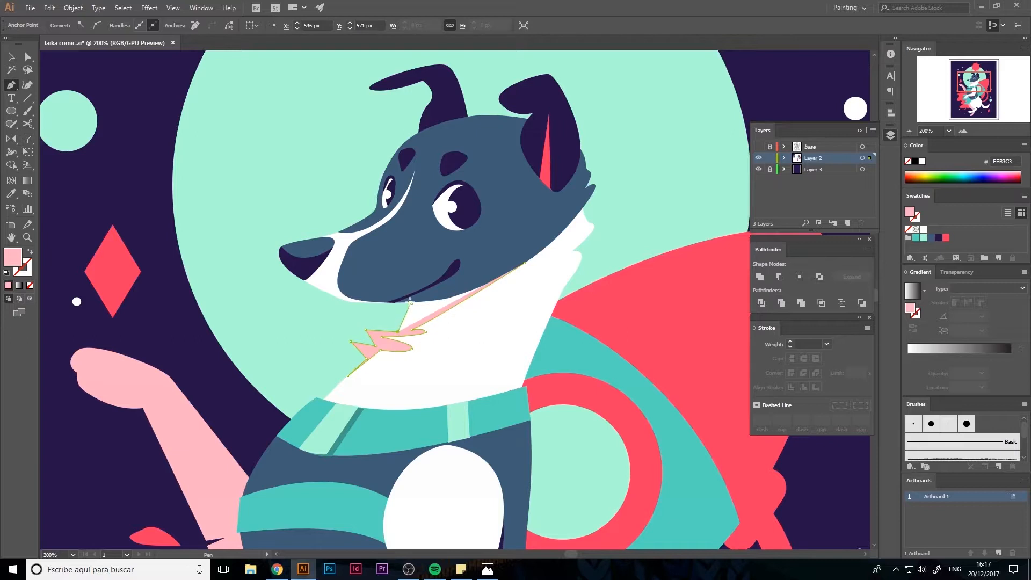
key(Escape)
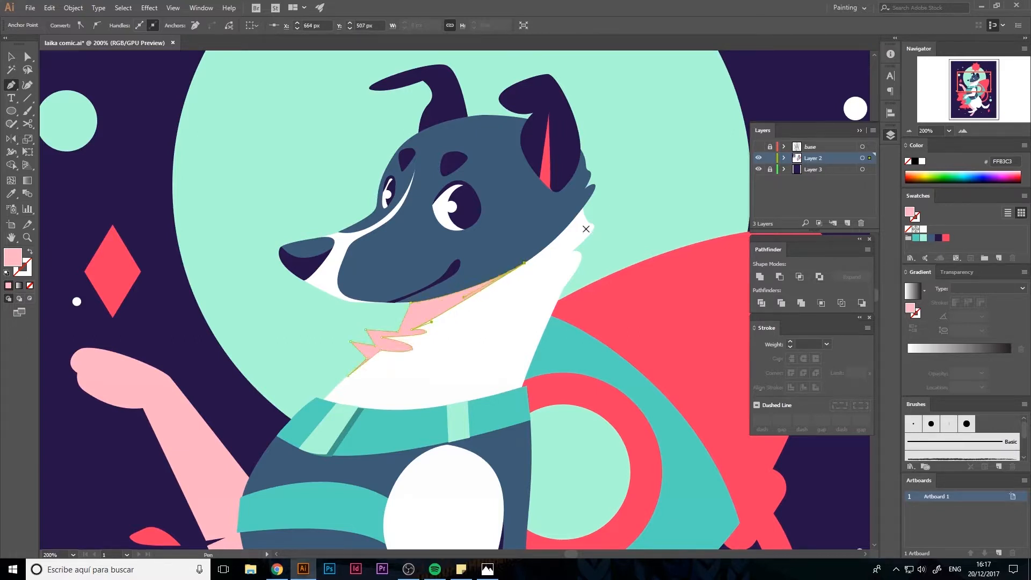
click(593, 225)
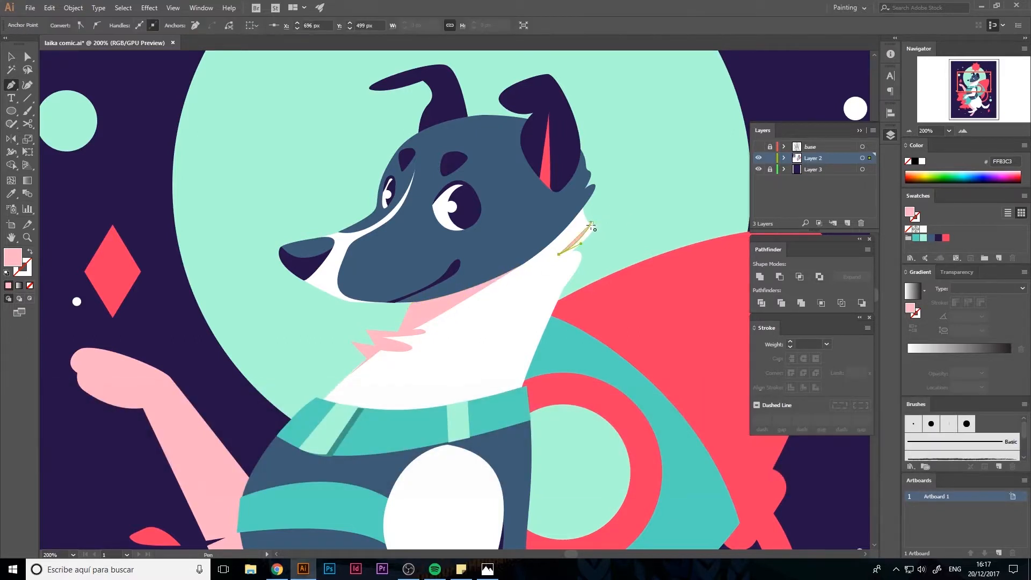
Step: Draw jagged pink FFB3C3 fur shadows down the back of the dog's white neck with the Pen tool
click(582, 250)
click(567, 266)
click(553, 306)
key(a)
key(shift+e)
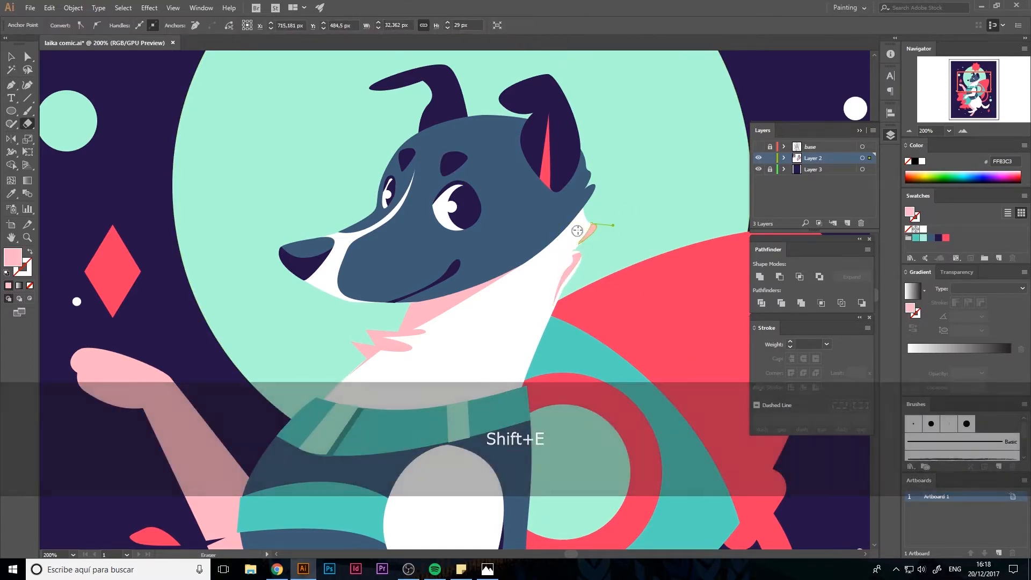
key(Delete)
drag(261, 186, 343, 207)
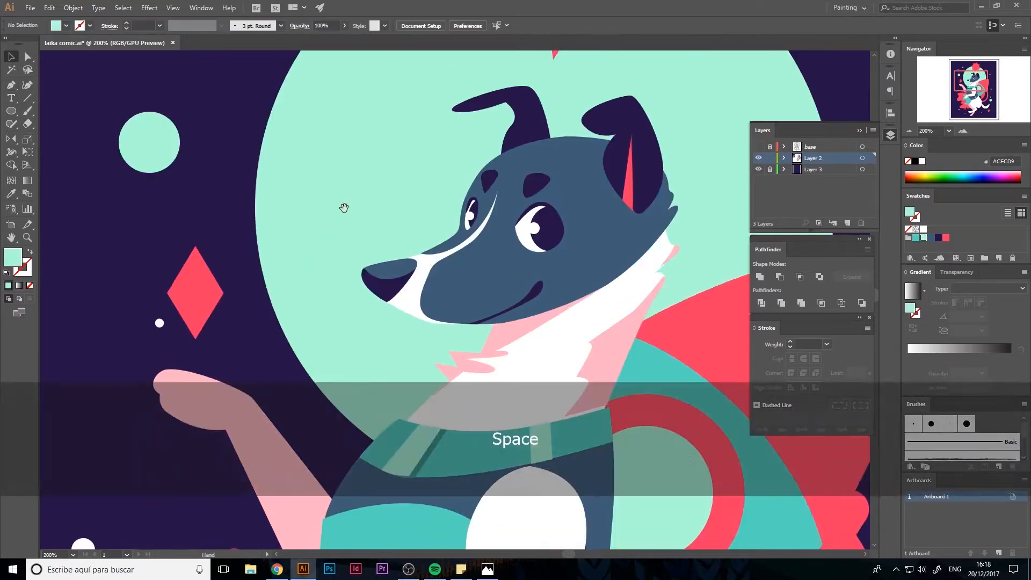
key(v)
key(ctrl+shift+a)
Step: Draw lighter blue 3E5C76 panels inside the dog's two dark ears with the Pen tool
key(p)
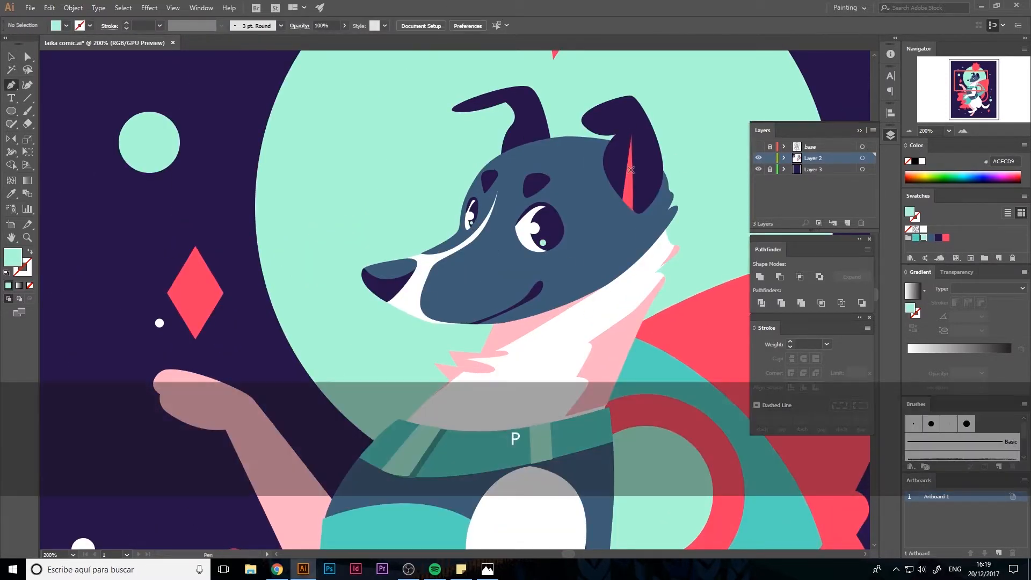
click(636, 135)
click(639, 209)
click(659, 171)
click(637, 136)
key(a)
click(931, 237)
click(166, 211)
key(ctrl+z)
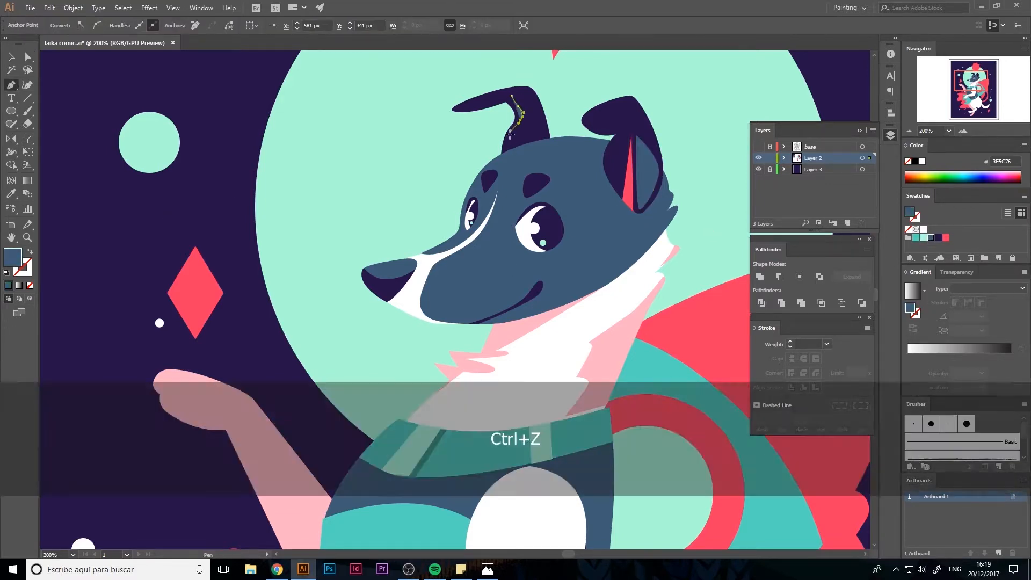
key(p)
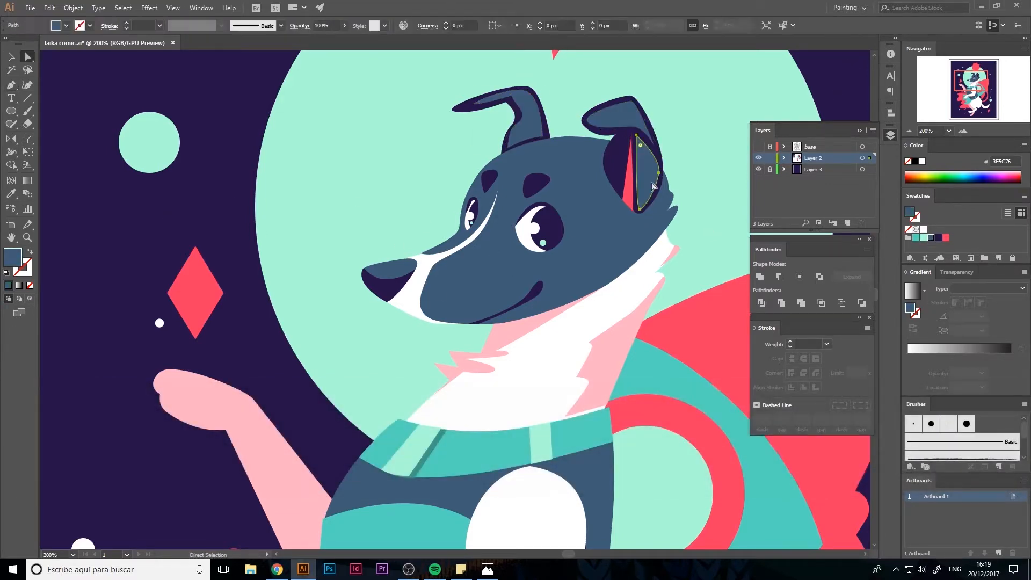
key(ctrl+0)
key(v)
drag(457, 219, 490, 258)
key(ctrl+plus)
key(ctrl+plus)
key(ctrl+plus)
key(ctrl+plus)
alt+drag(547, 154, 564, 161)
Step: Draw a curved pink FFB3C3 shadow along the chest-side edge of the white upper arm down to the elbow crease
key(ctrl+0)
key(ctrl+plus)
key(ctrl+plus)
key(ctrl+plus)
key(ctrl+plus)
key(p)
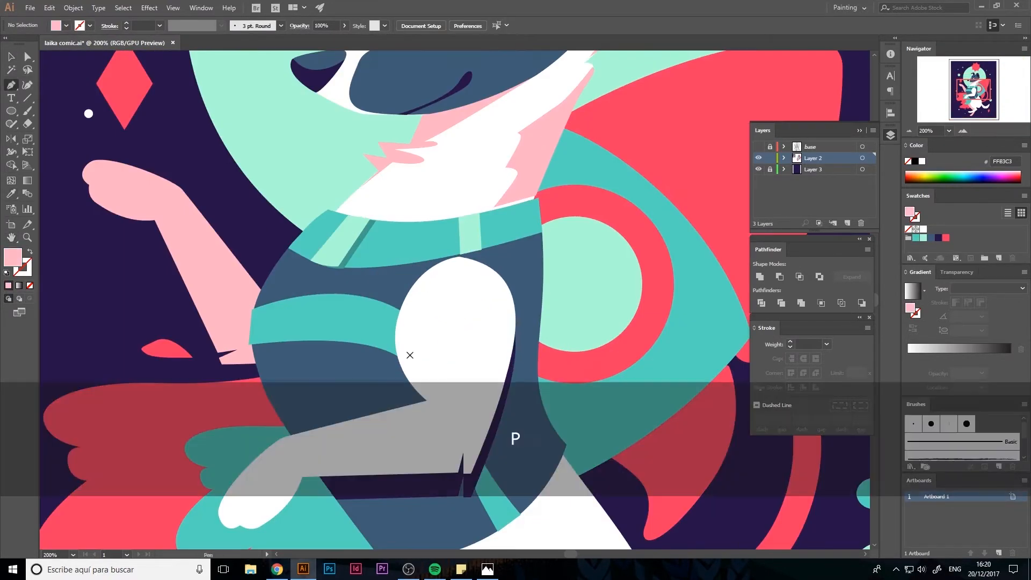
drag(409, 355, 470, 252)
click(486, 297)
drag(456, 248, 456, 221)
Step: Draw a pink FFB3C3 shadow under the wrist of the lowered arm, curling around the underside of its paw
key(p)
click(403, 372)
click(358, 362)
click(342, 394)
click(301, 401)
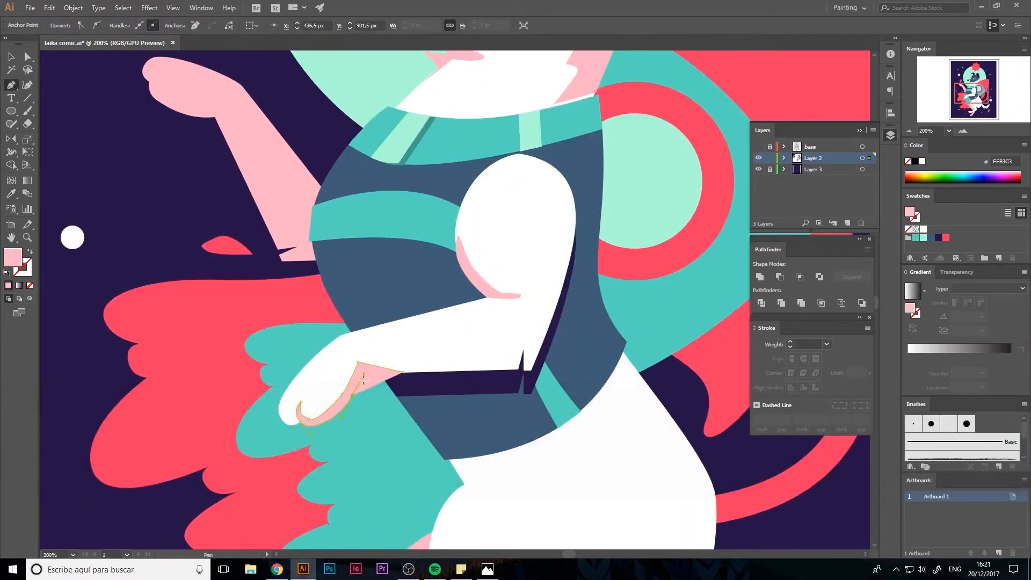
click(403, 372)
key(v)
Step: Draw a thin wavy pink FFB3C3 shadow with a curled end along the top of the dog's white thigh
drag(121, 230, 196, 260)
mouse_move(503, 372)
mouse_down()
mouse_move(389, 326)
mouse_move(332, 42)
mouse_up()
click(344, 215)
drag(441, 218, 509, 240)
drag(467, 197, 441, 192)
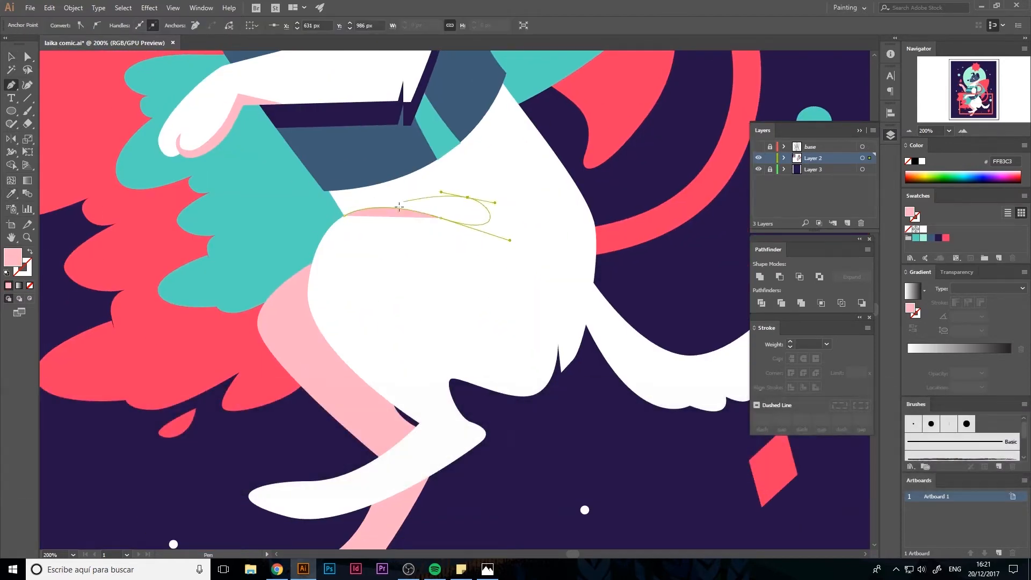
ctrl+click(236, 328)
ctrl+click(205, 285)
Step: Draw a pink FFB3C3 shadow at the base of the tail where it meets the dog's rear
drag(532, 311, 412, 251)
click(473, 223)
click(465, 266)
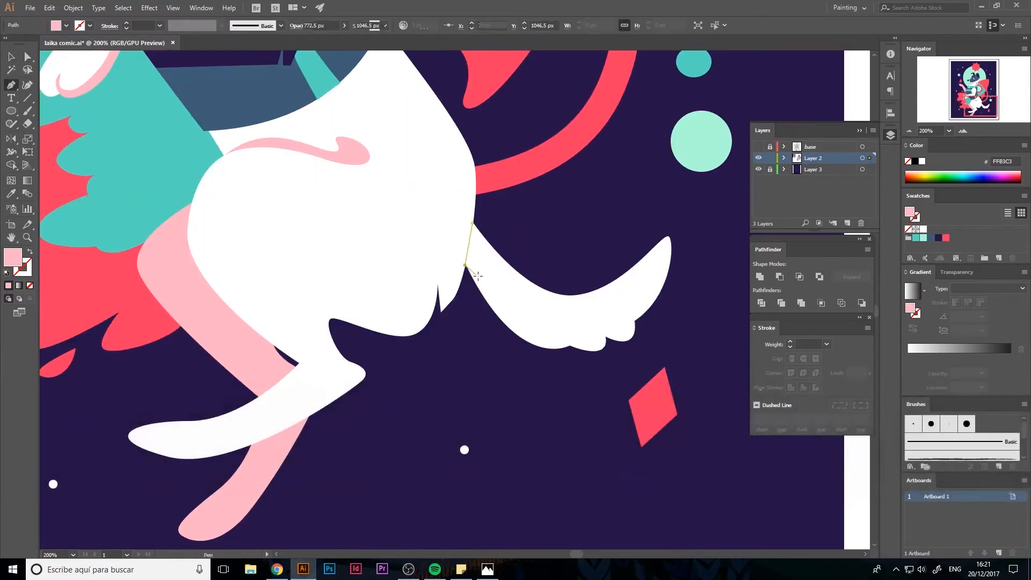
drag(473, 223, 451, 201)
Step: Draw small curved pink FFB3C3 toe marks on the white hind foot with the Pen tool
drag(215, 397, 424, 253)
key(p)
click(390, 289)
drag(366, 293, 357, 302)
click(359, 307)
click(367, 309)
drag(391, 290, 413, 286)
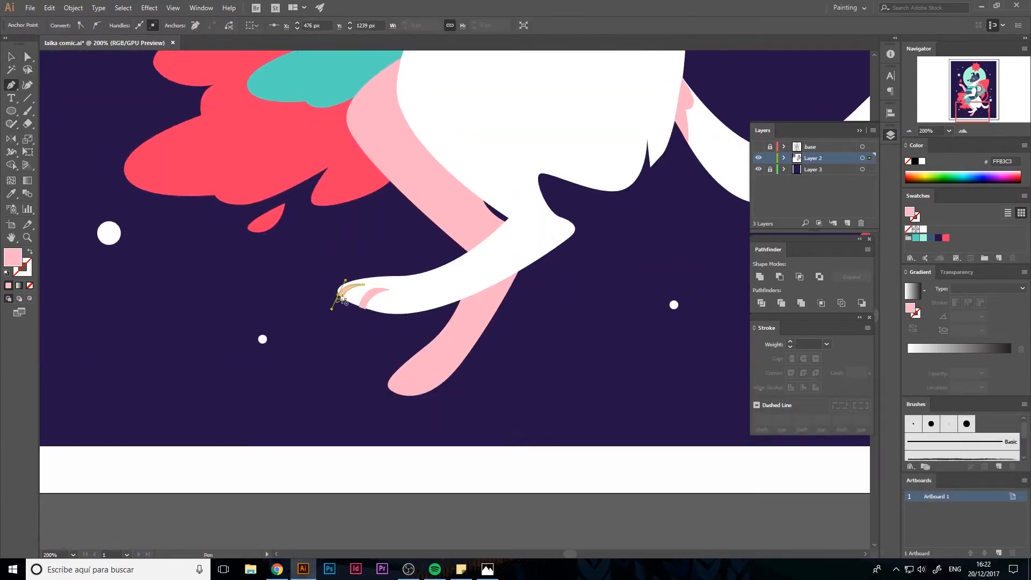
click(342, 299)
drag(342, 299, 292, 334)
key(ctrl+0)
key(ctrl+plus)
key(ctrl+plus)
key(ctrl+plus)
key(ctrl+plus)
key(ctrl+plus)
click(524, 308)
key(Down)
key(ctrl+0)
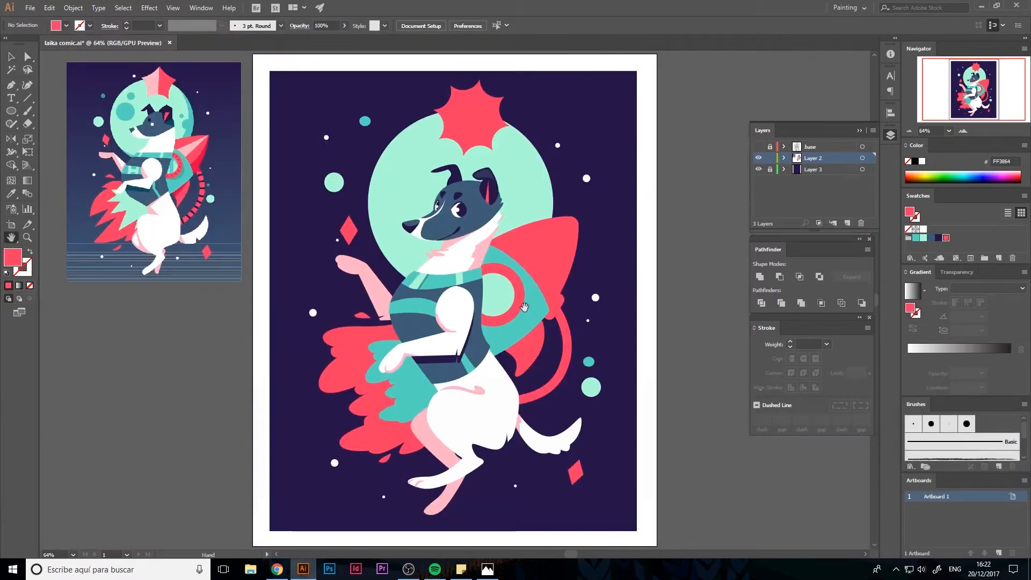
Step: Draw a diagonal stripe across the jetpack's round mint window with the Pen tool
mouse_move(493, 294)
mouse_down()
mouse_move(175, 336)
mouse_move(561, 293)
mouse_up()
key(p)
click(492, 271)
click(515, 310)
click(506, 317)
click(483, 270)
click(492, 271)
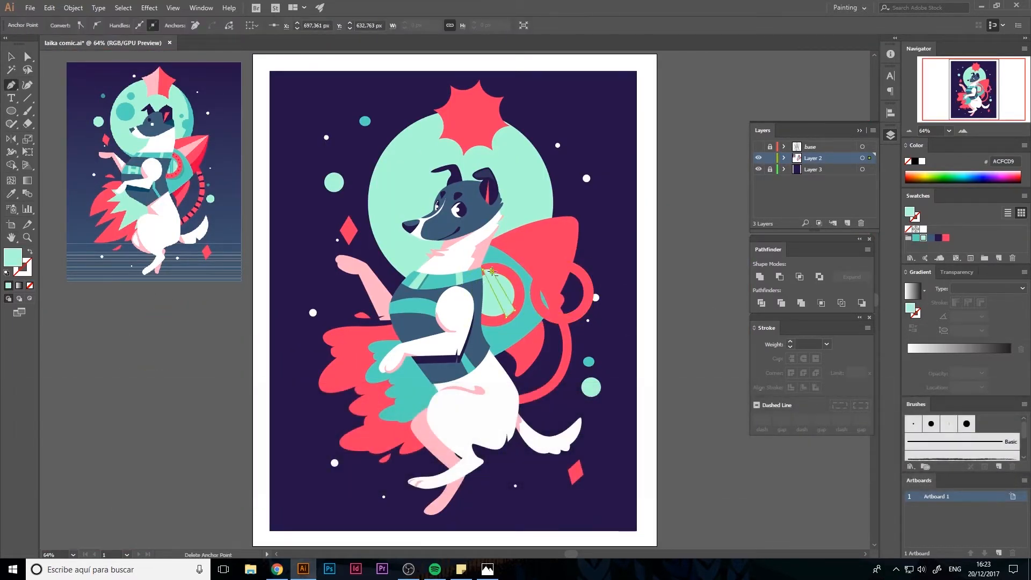
Step: Clip the window's diagonal stripes inside its mint circle with a clipping mask
key(v)
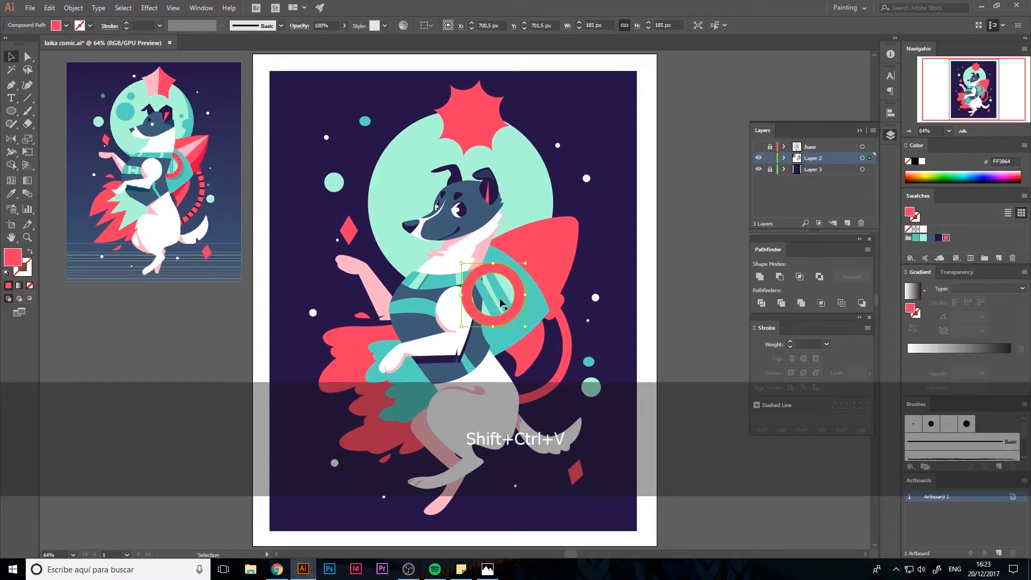
shift+click(491, 300)
key(ctrl+7)
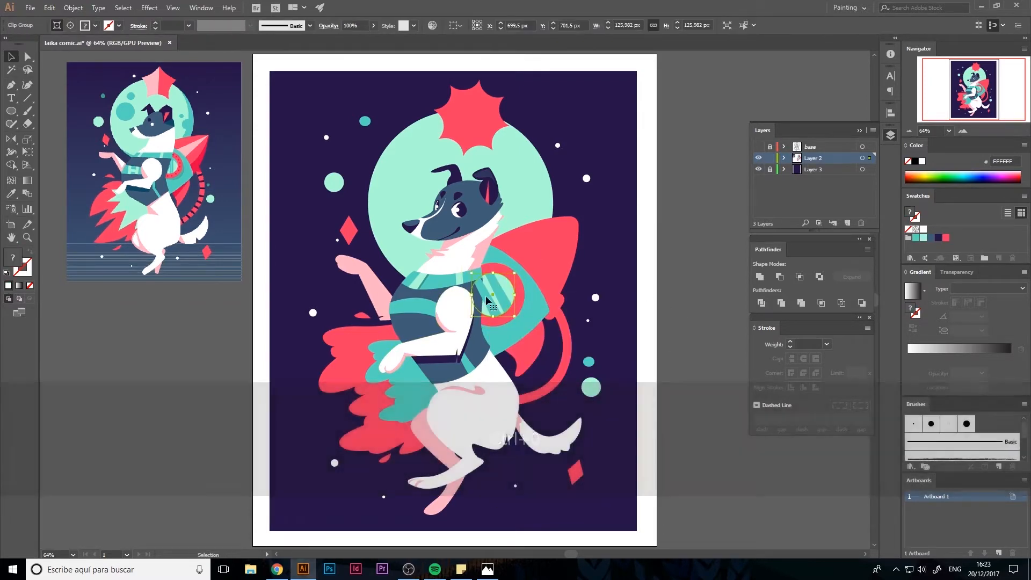
Step: Adjust the anchor points of the teal window stripe next to the suit so its end follows the suit's back edge
key(shift+e)
key(ctrl+plus)
key(ctrl+plus)
key(ctrl+plus)
key(ctrl+plus)
key(ctrl+plus)
key(ctrl+plus)
mouse_move(617, 156)
mouse_down()
mouse_move(622, 214)
mouse_move(441, 201)
mouse_up()
key(a)
click(644, 253)
click(454, 282)
key(Left)
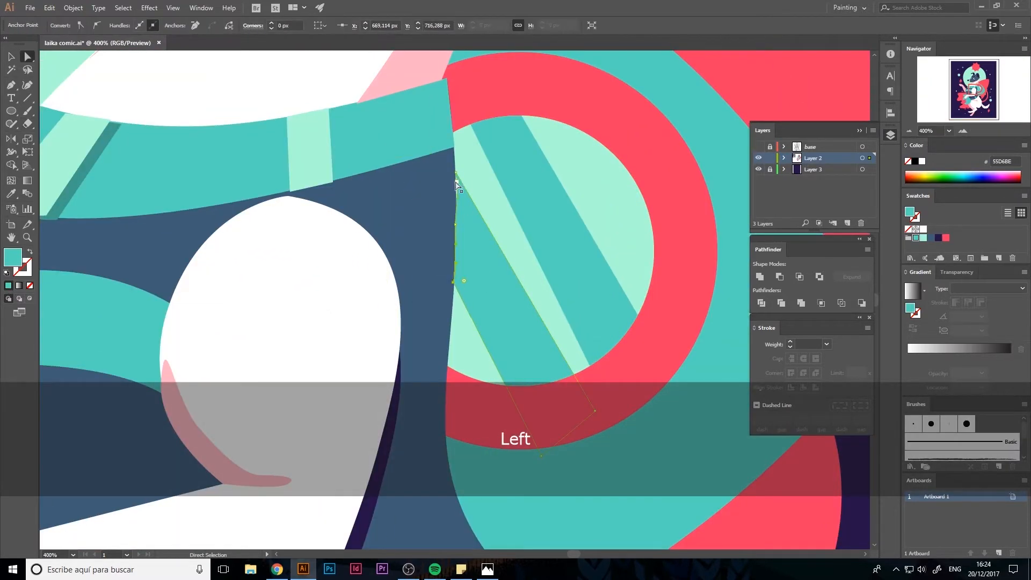
key(ctrl+0)
key(ctrl+shift+a)
Step: Finish the pink FFB3C3 highlight on the rocket's red nose cone and save the illustration
key(v)
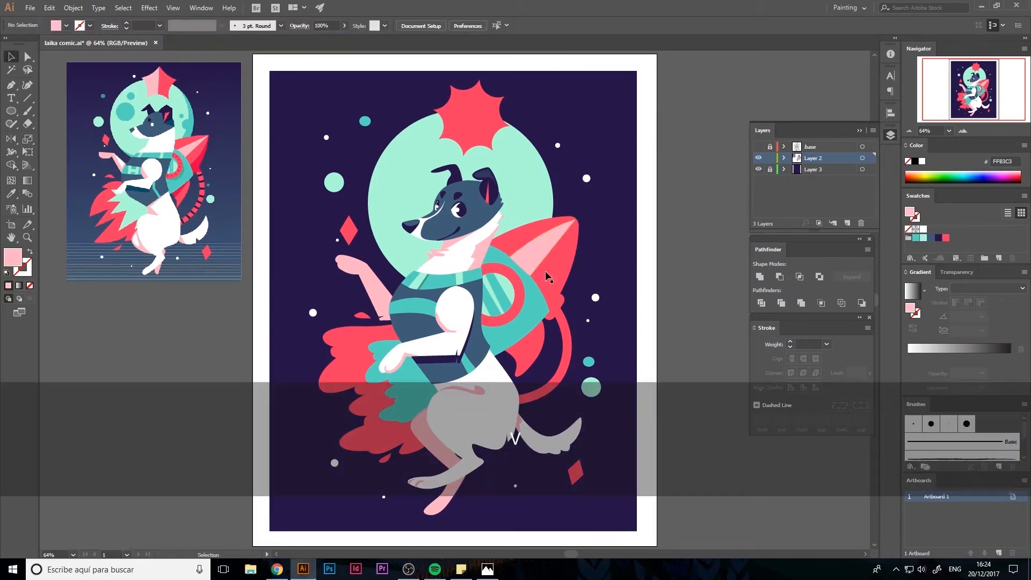
shift+click(548, 247)
right_click(562, 267)
click(612, 370)
click(30, 8)
click(50, 95)
Step: Draw a darker red E50047 shadow over the rocket's lower fin, along the edge of the teal body
key(p)
click(543, 321)
click(528, 327)
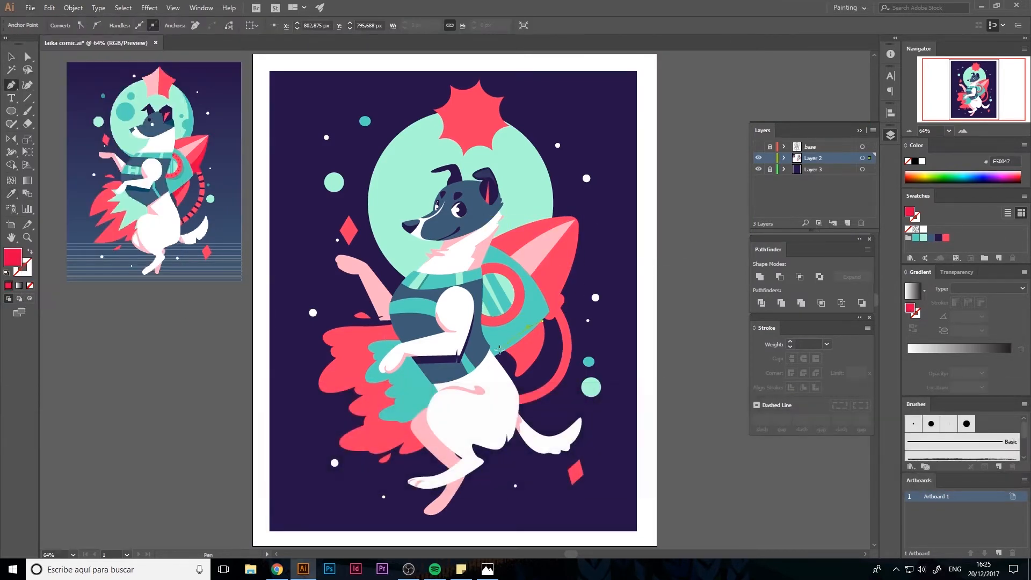
click(500, 350)
Step: Clip the darker red shadow inside the lower fin with a clipping mask and save the illustration
key(v)
shift+click(529, 355)
right_click(529, 344)
click(574, 421)
right_click(535, 345)
key(ctrl+z)
right_click(527, 343)
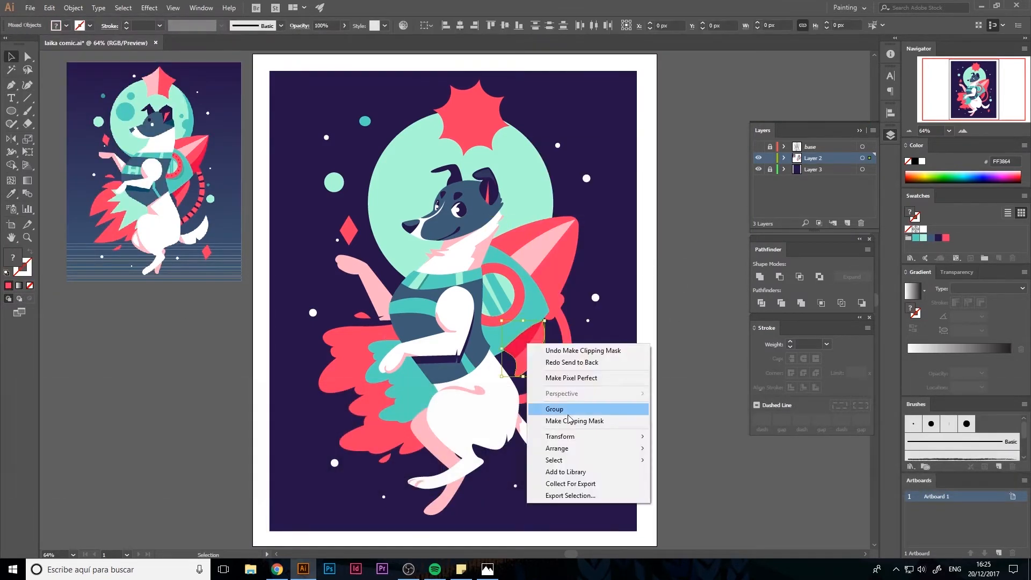
click(575, 421)
key(p)
key(v)
click(30, 8)
click(50, 95)
Step: Swap fill and stroke colours and enlarge the first dot brush through its brush options
click(568, 343)
click(587, 321)
key(b)
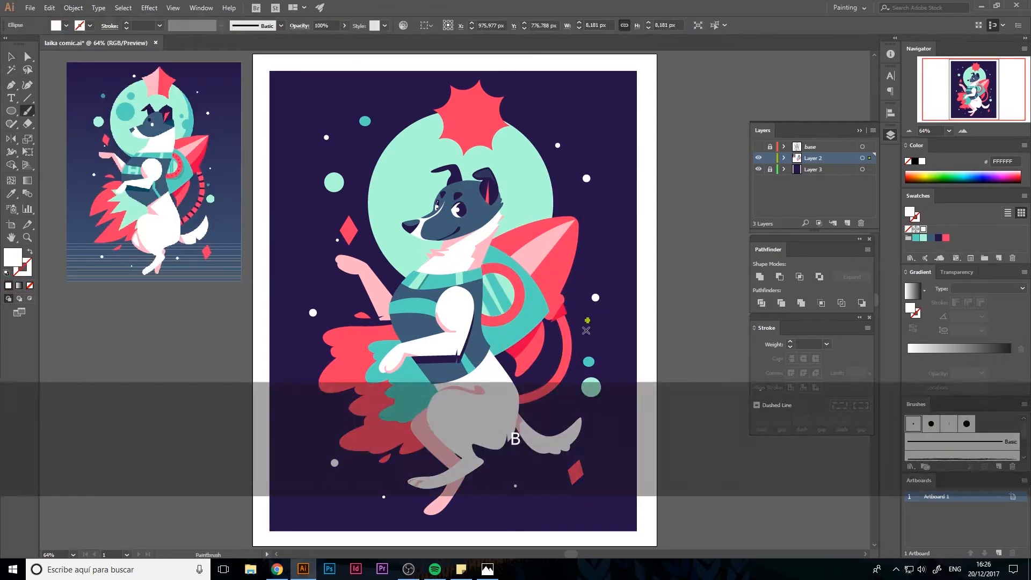
key(shift+x)
double_click(913, 424)
drag(519, 315, 573, 325)
click(675, 338)
click(607, 285)
Step: Paint short darker bands across the curved red hose with the Paintbrush
key(b)
mouse_move(547, 377)
mouse_down()
mouse_move(557, 390)
mouse_move(543, 402)
mouse_up()
drag(528, 385, 532, 409)
Step: Delete the tiny white star beside the hose and bring the red hose to the front
key(v)
click(588, 321)
key(Delete)
click(568, 344)
key(ctrl+shift+bracketright)
key(q)
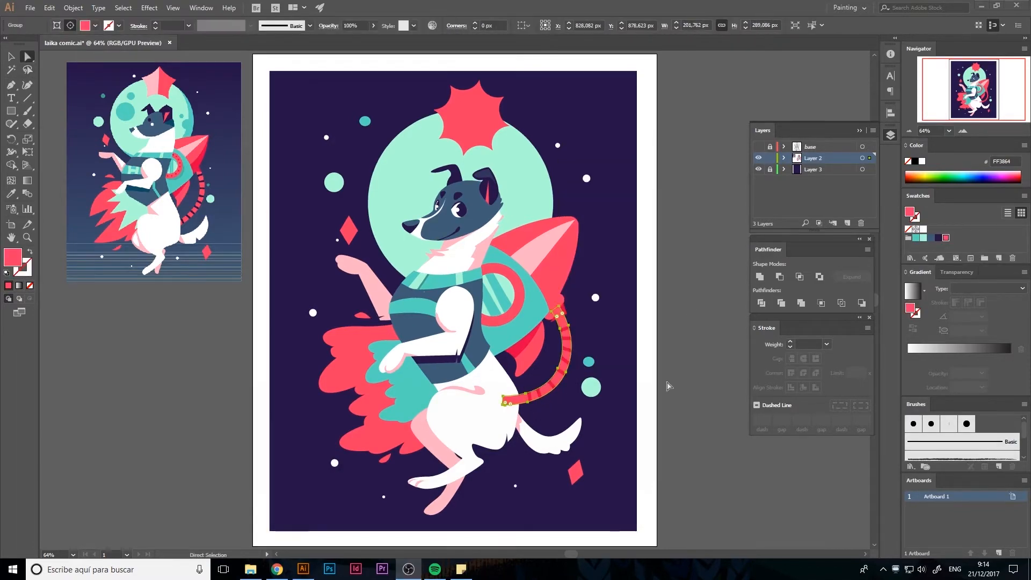
key(ctrl+plus)
right_click(600, 375)
key(Escape)
drag(502, 118, 515, 290)
key(ctrl+plus)
key(ctrl+plus)
key(p)
click(426, 263)
key(ctrl+minus)
key(ctrl+minus)
Step: Draw a dark teal curved shadow beneath the jetpack's red ring and send it behind the ring
key(i)
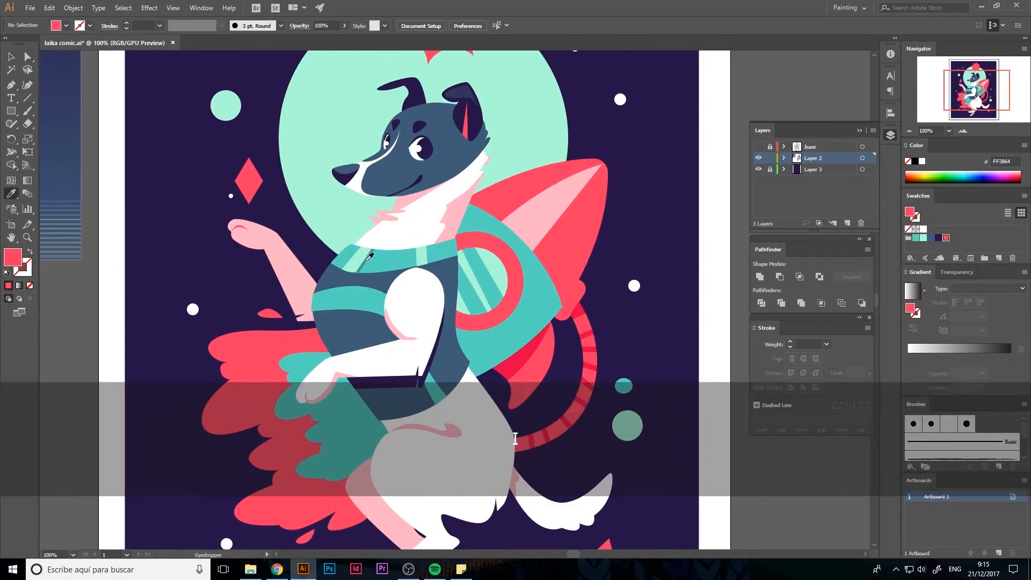
key(ctrl+plus)
key(p)
drag(543, 368, 465, 407)
click(591, 248)
key(ctrl+bracketleft)
key(v)
click(698, 350)
key(a)
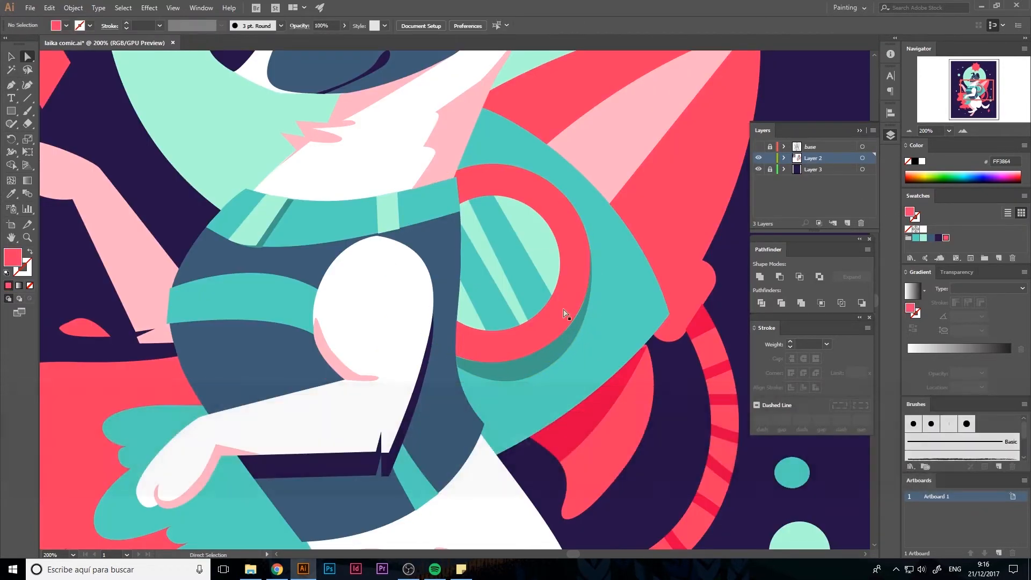
Step: Draw a dark red circle on the jetpack's red ring and place copies of it as evenly spaced rivets around the ring
key(i)
click(616, 376)
key(l)
drag(466, 336, 478, 348)
key(v)
drag(472, 343, 504, 345)
drag(503, 344, 540, 334)
key(Up)
drag(575, 234, 503, 182)
key(Down)
Step: Isolate the hose's clip group, select its cross bands and recolour them in the background's dark navy
key(ctrl+minus)
key(ctrl+minus)
key(ctrl+minus)
double_click(568, 375)
key(Escape)
double_click(595, 304)
shift+click(597, 315)
shift+click(598, 326)
shift+click(595, 338)
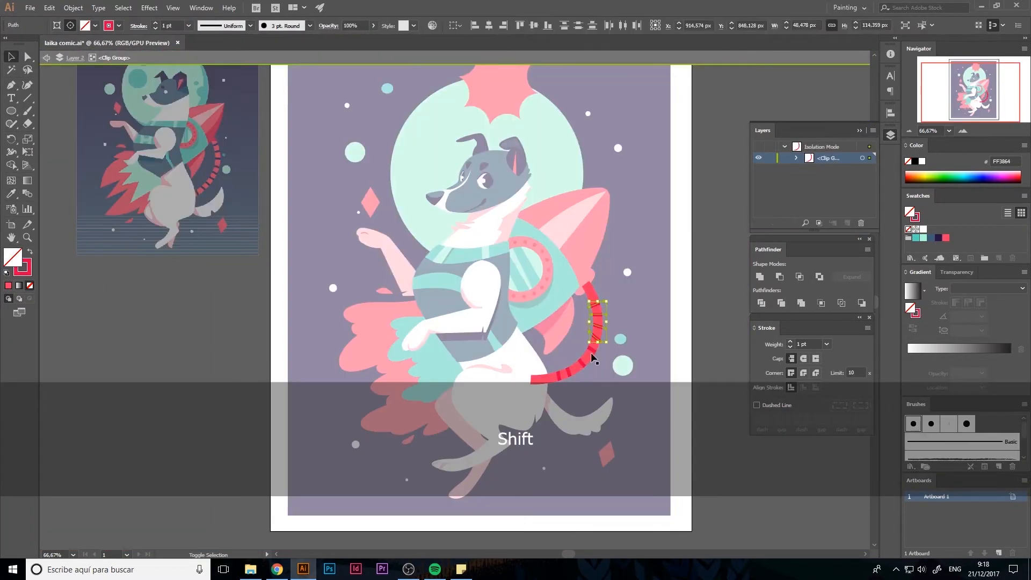
shift+click(597, 337)
click(678, 331)
key(Escape)
key(v)
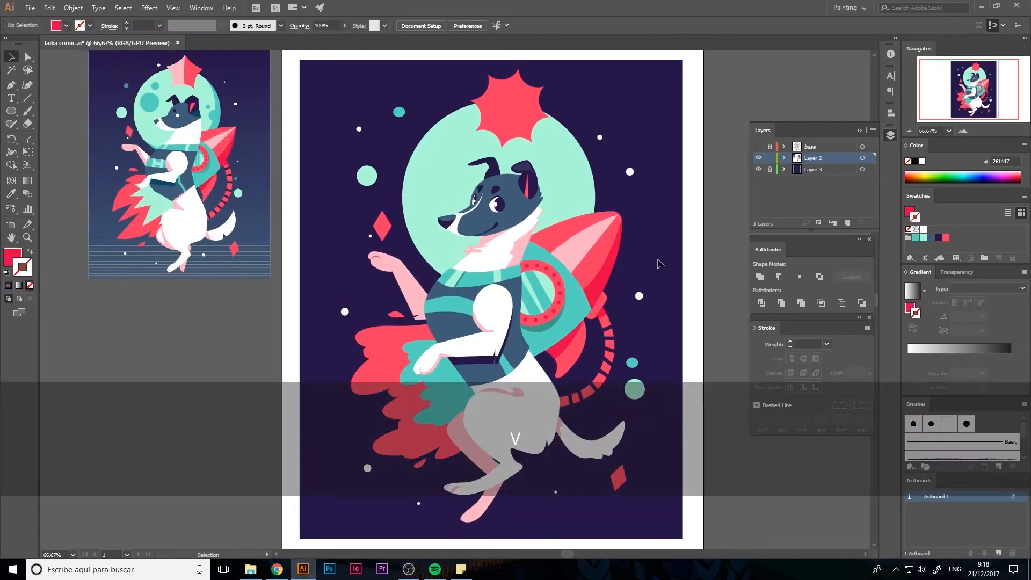
Step: Fine-tune anchor points on a red shape near the jetpack and nudge the selection slightly left
key(ctrl+plus)
key(ctrl+plus)
key(ctrl+plus)
key(ctrl+plus)
key(ctrl+plus)
key(a)
click(438, 226)
drag(433, 278, 438, 301)
click(92, 285)
click(449, 290)
key(Left)
key(ctrl+minus)
key(ctrl+minus)
key(ctrl+minus)
key(ctrl+minus)
key(ctrl+minus)
key(v)
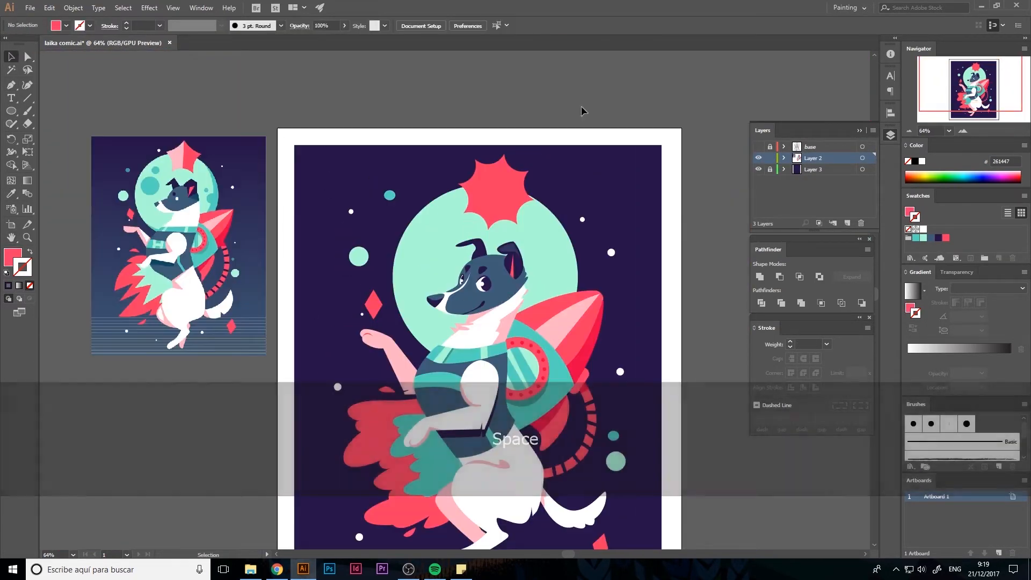
Step: Add a pale pink circle at the centre of the red spiky sun above the moon
click(497, 192)
shift+click(522, 179)
click(497, 191)
key(i)
click(445, 236)
click(585, 295)
click(557, 281)
drag(331, 245, 306, 211)
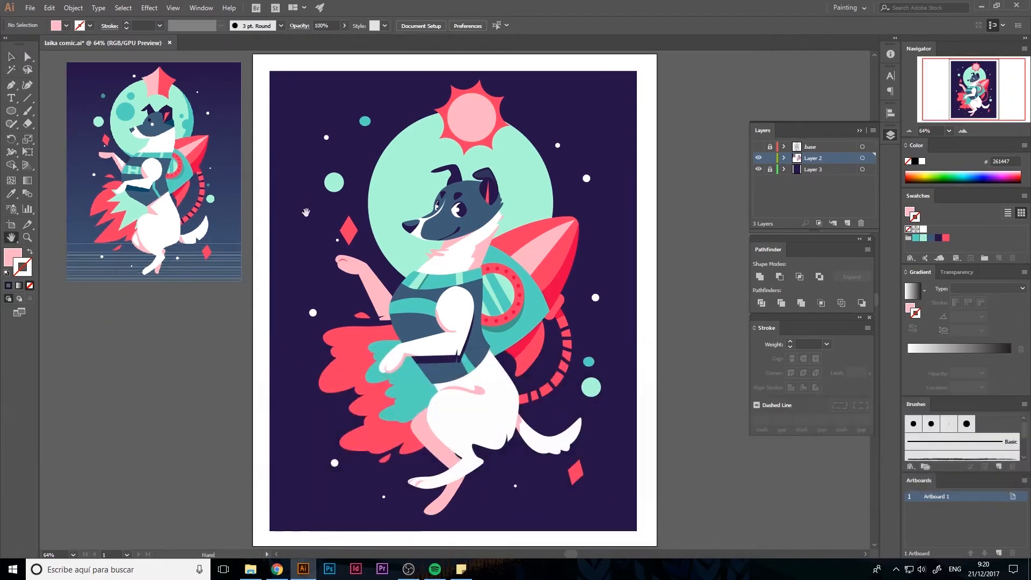
Step: Sample the small planet's teal and draw rounded craters on the moon's upper part with the Pen tool
key(i)
click(366, 119)
key(p)
click(413, 151)
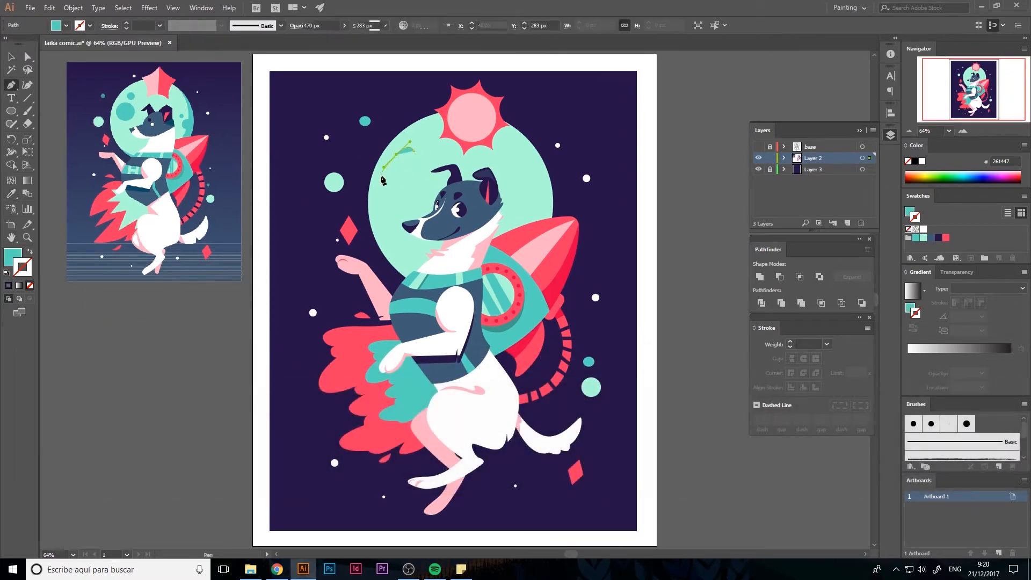
drag(385, 195, 390, 198)
drag(405, 178, 406, 171)
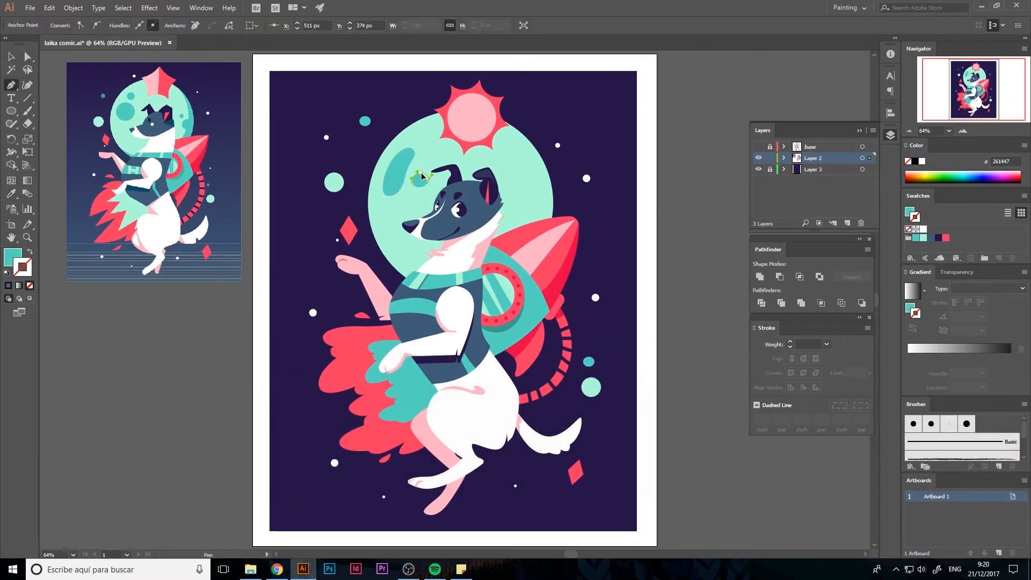
Step: Draw a curved teal crater on the moon below the dog's muzzle and adjust its points
click(388, 235)
mouse_move(403, 262)
mouse_down()
mouse_move(412, 243)
mouse_move(390, 228)
mouse_move(404, 258)
mouse_up()
key(a)
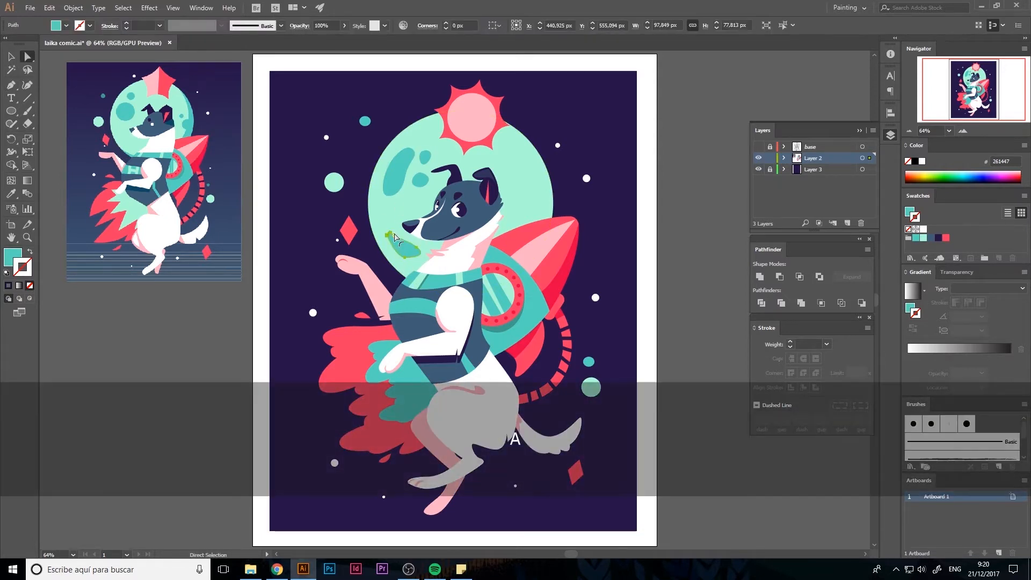
click(221, 231)
click(401, 254)
Step: Draw a small teal crater in front of the dog's nose and redraw the curved crater below the muzzle
key(p)
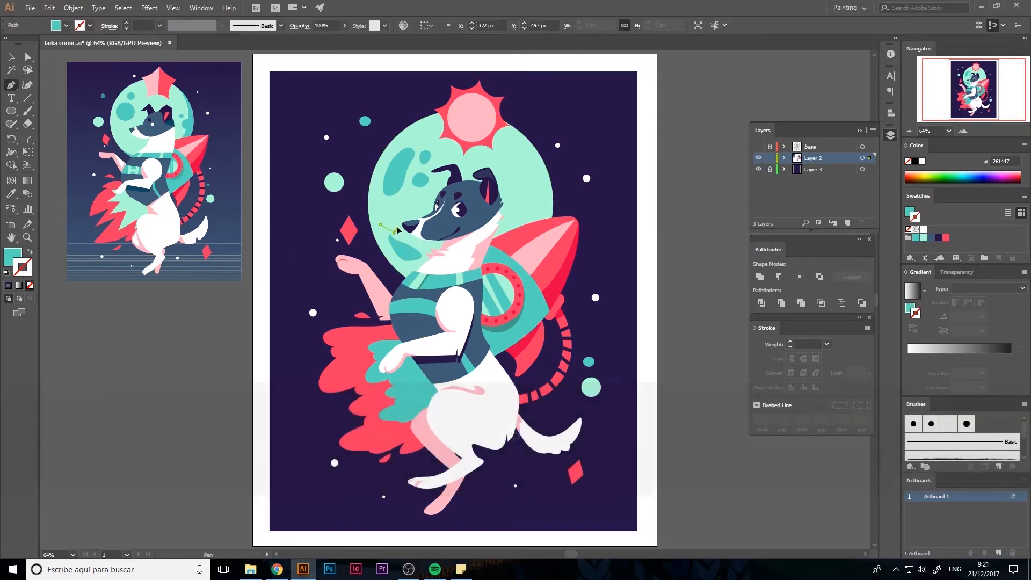
click(381, 219)
drag(395, 231, 395, 225)
click(381, 219)
key(v)
key(p)
click(383, 237)
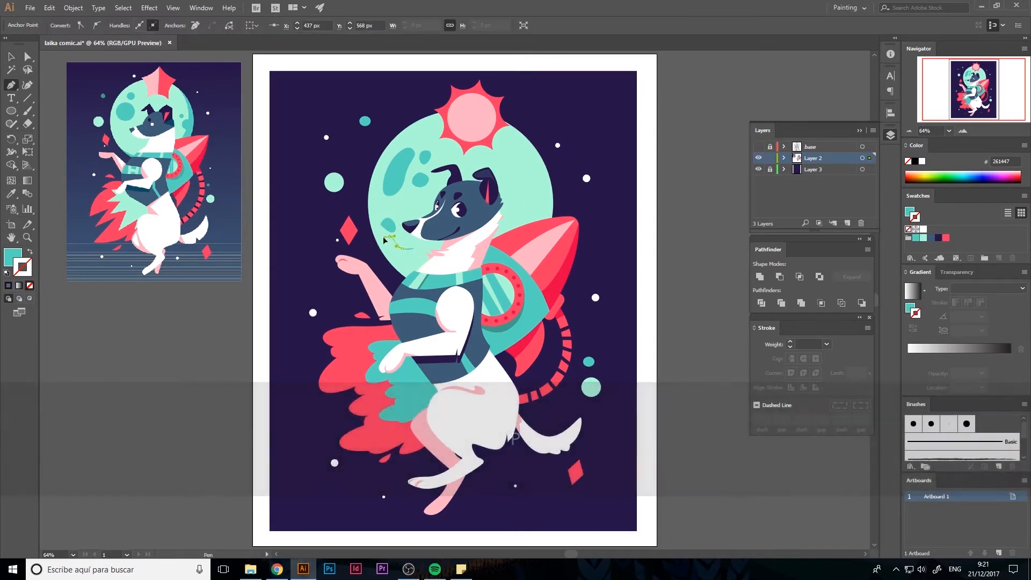
key(a)
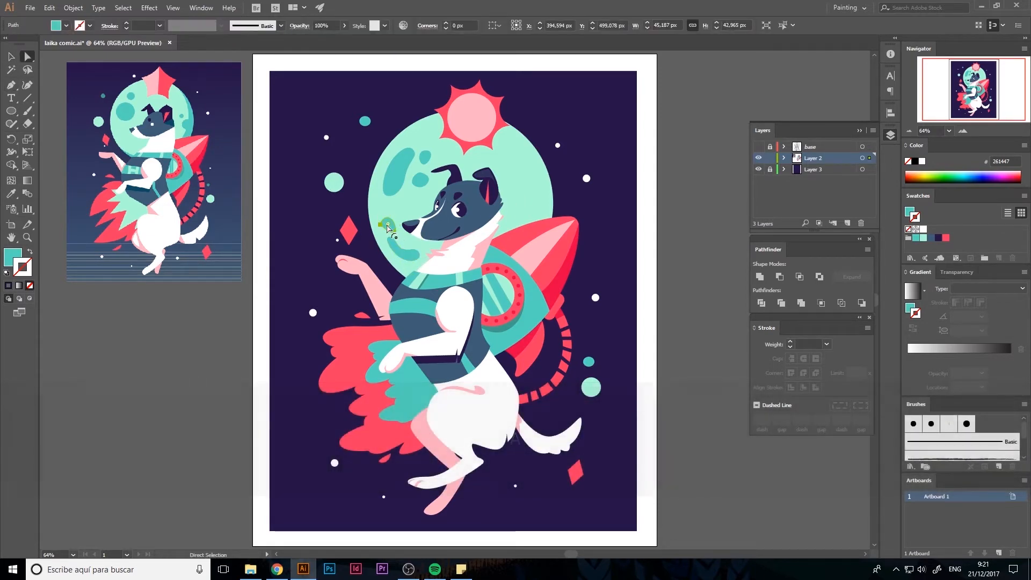
Step: Draw a teal shadow with a wavy inner edge along the moon's right rim using the Pen tool
key(p)
click(515, 128)
click(523, 160)
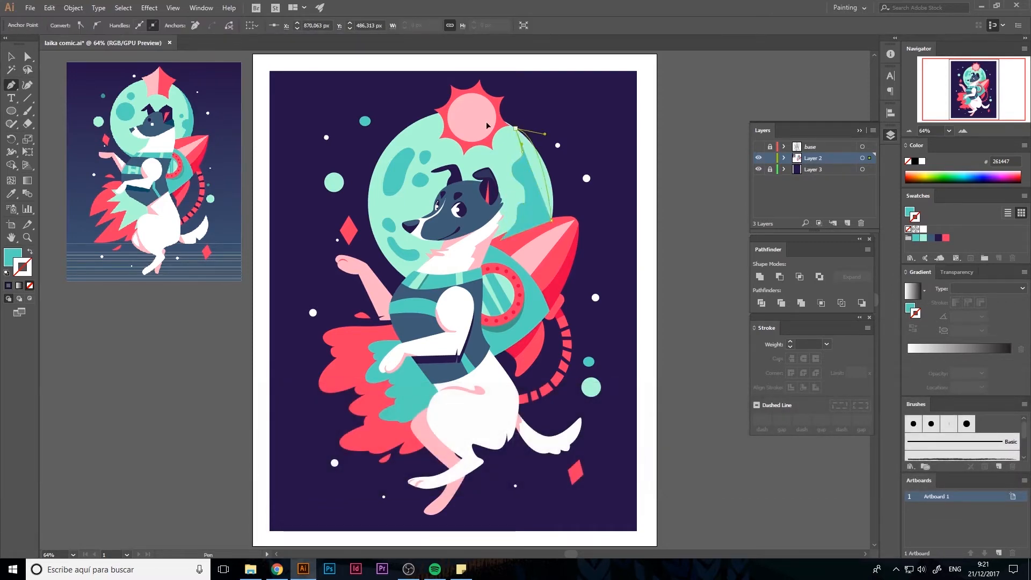
key(v)
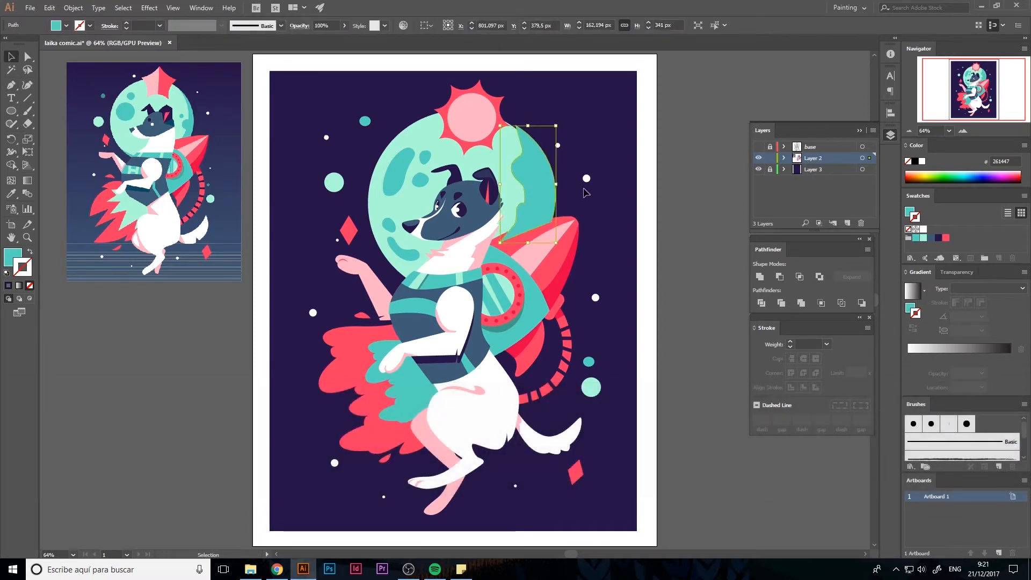
Step: Sample the large mint planet's colour and draw light mint patches inside the moon's rim shadow
key(i)
click(591, 387)
key(p)
click(525, 164)
drag(533, 180, 537, 179)
click(525, 164)
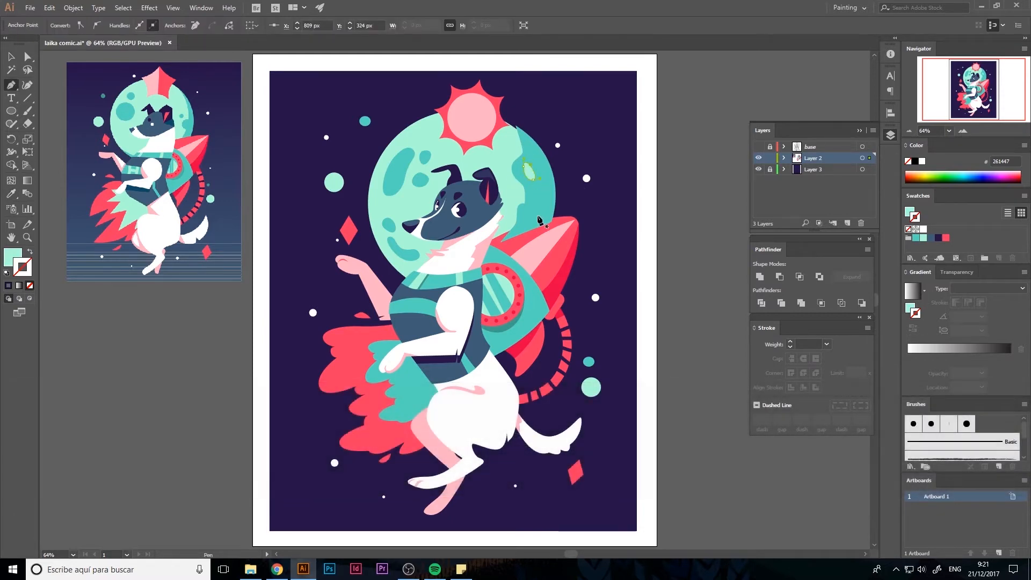
click(526, 221)
click(533, 208)
Step: Group the moon with its craters, rim shadow and light patches, and send the group to the back
key(v)
shift+click(537, 205)
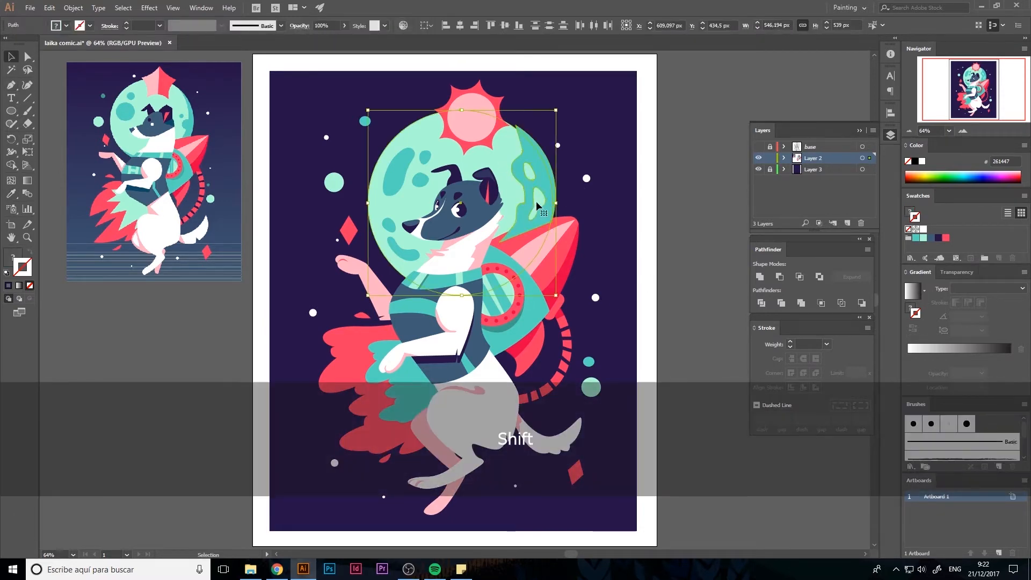
shift+click(420, 174)
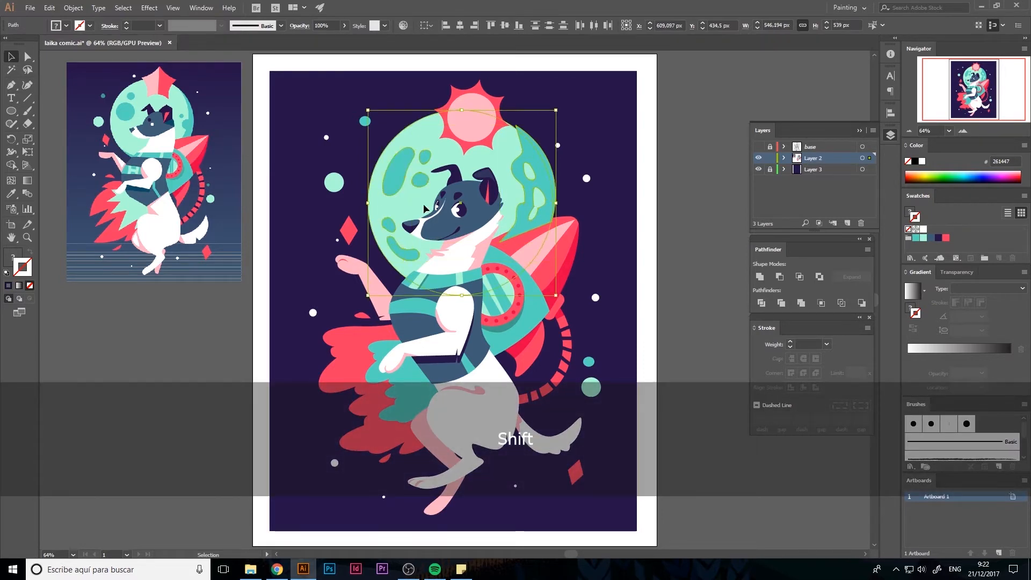
right_click(423, 205)
click(446, 271)
right_click(483, 222)
mouse_move(513, 327)
click(623, 366)
Step: Copy the moon's base circle and paste it in place on top of the artwork
key(a)
click(502, 160)
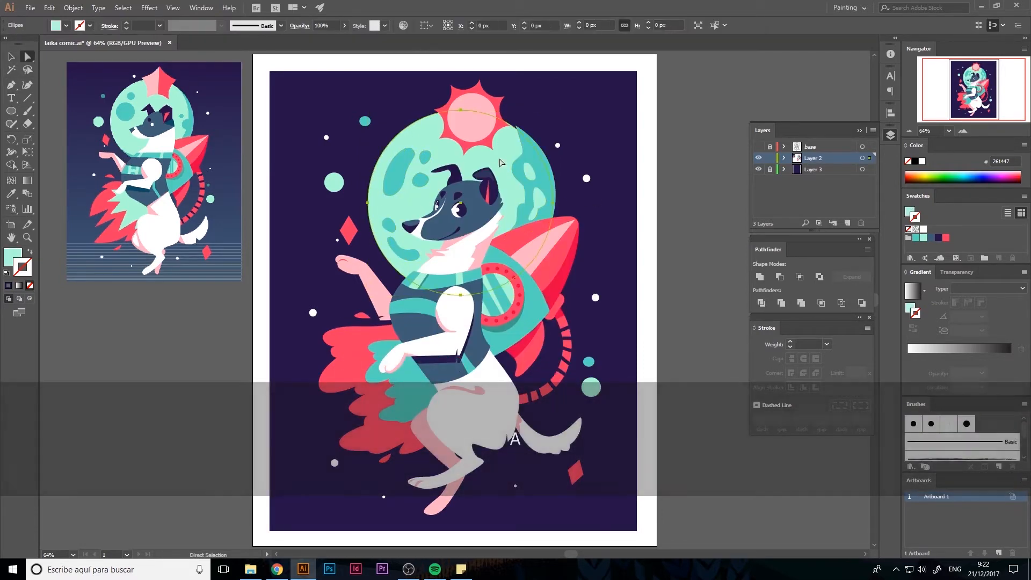
key(ctrl+c)
key(ctrl+shift+v)
Step: Try to clip the grouped moon and its details with the pasted circle
shift+click(542, 152)
right_click(541, 152)
click(608, 255)
key(v)
click(610, 179)
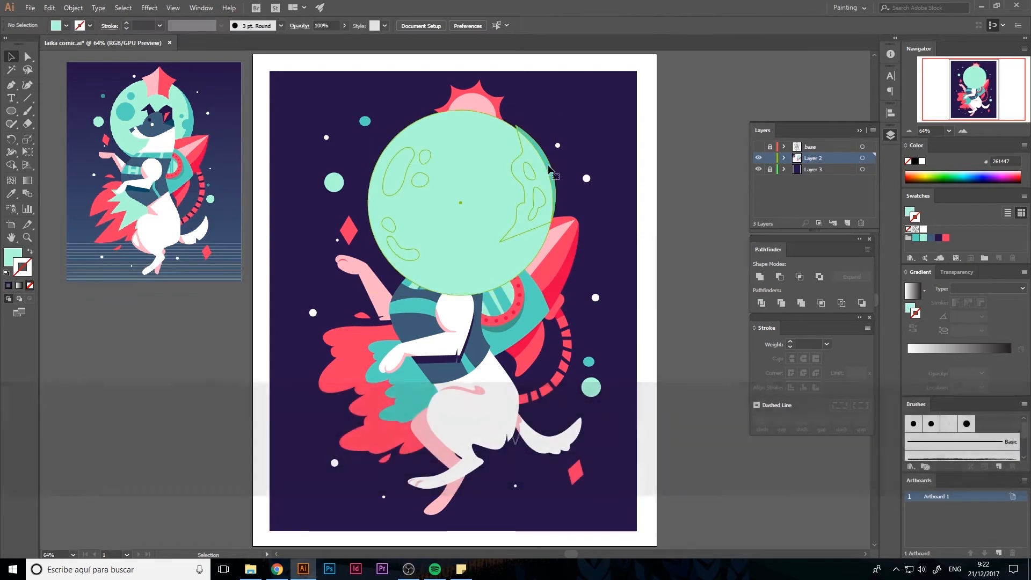
right_click(488, 168)
click(486, 309)
click(643, 163)
click(551, 166)
right_click(507, 192)
click(538, 268)
click(600, 215)
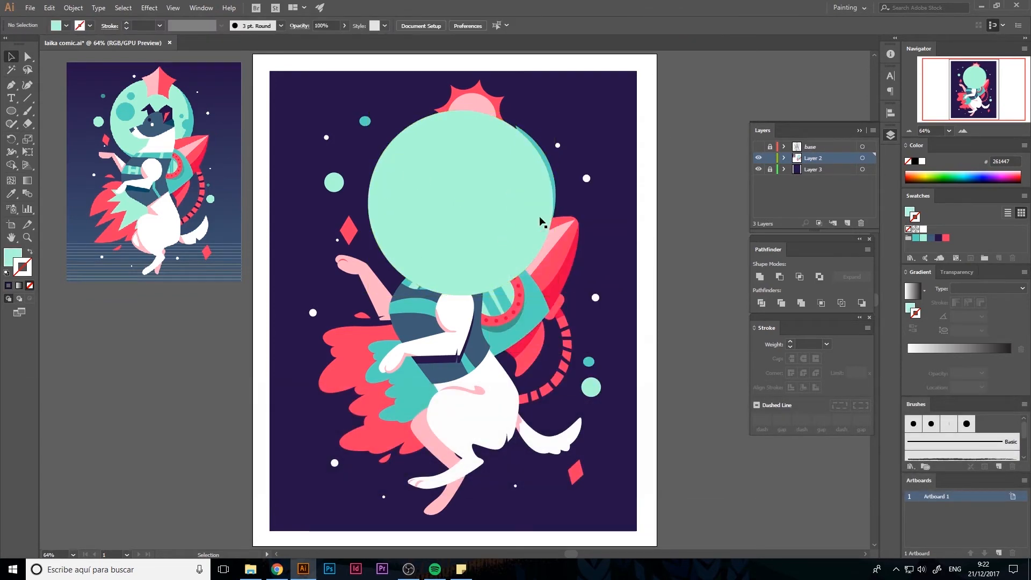
Step: Make a clipping mask from the pasted circle over the moon details and send the clipped group to the back
click(554, 204)
shift+click(460, 189)
right_click(442, 193)
click(496, 293)
right_click(539, 192)
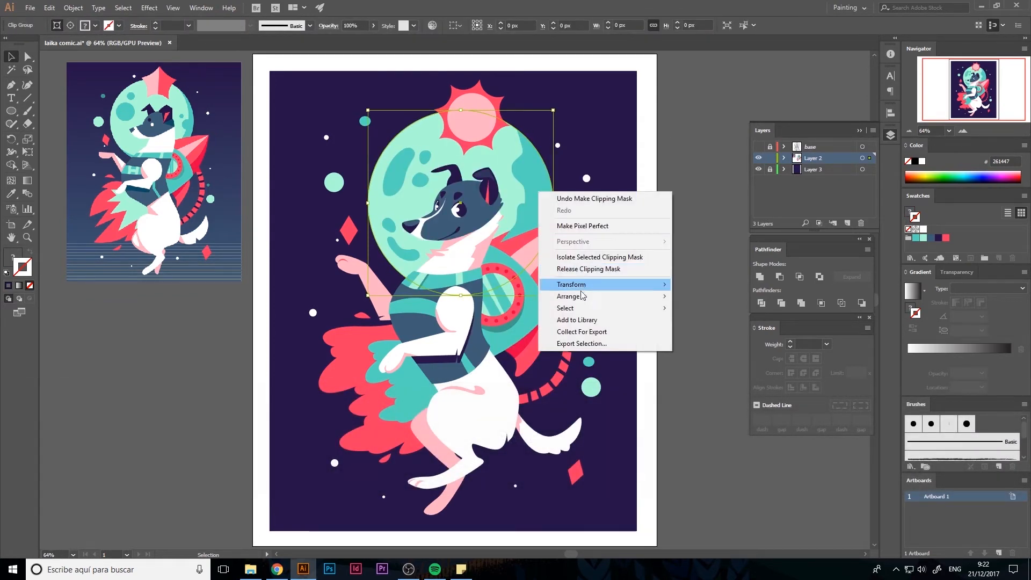
mouse_move(581, 296)
click(446, 332)
click(723, 226)
right_click(515, 175)
click(555, 315)
key(ctrl+z)
Step: Rearrange the moon circle's stacking order and save the drawing
right_click(526, 187)
mouse_move(568, 357)
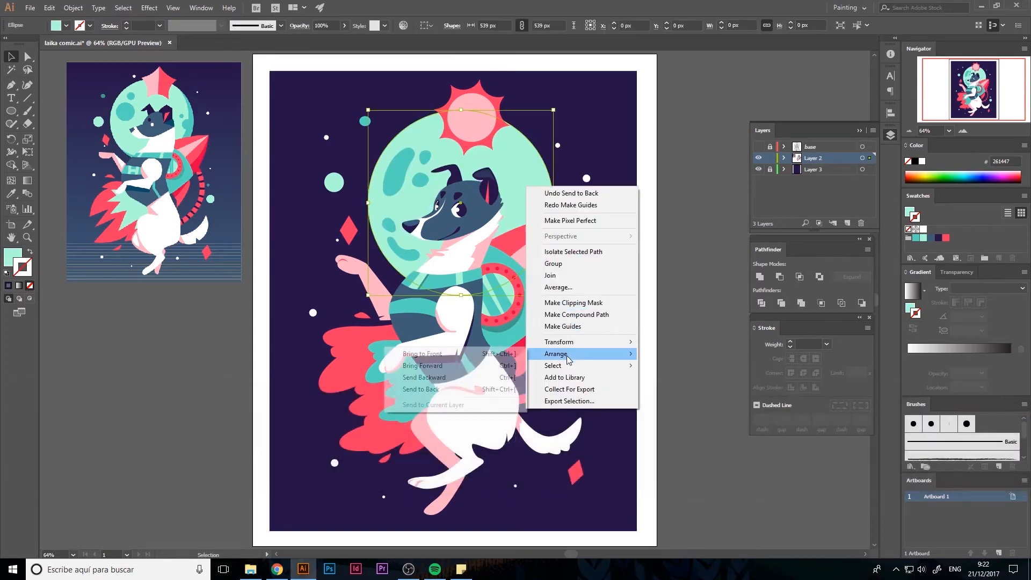
click(569, 169)
key(ctrl+s)
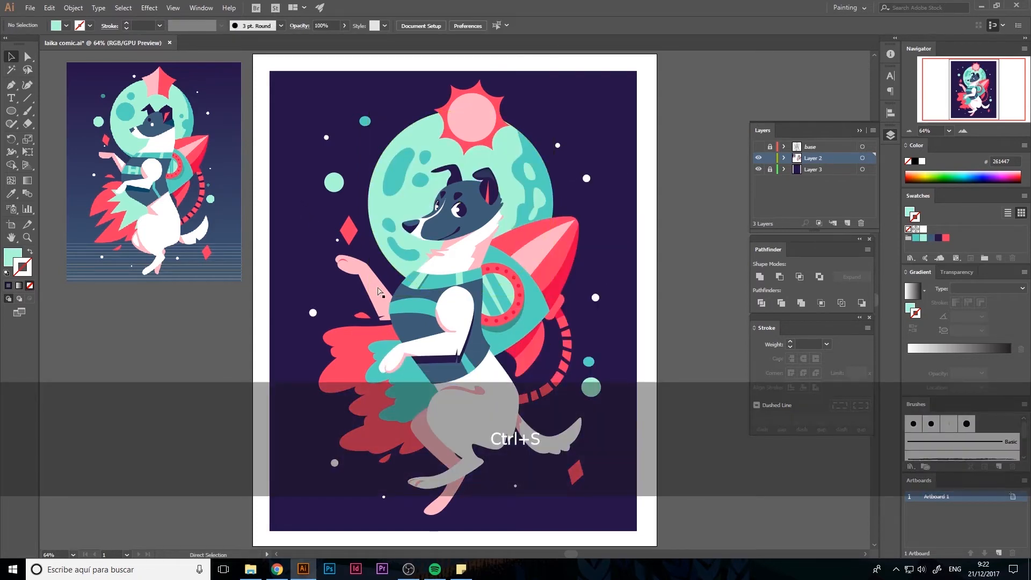
Step: Draw a thin white highlight sliver along the edge of the wide mint reflection in the jetpack's round window
key(space)
drag(562, 320, 578, 296)
click(963, 131)
click(963, 131)
click(963, 131)
click(964, 131)
drag(562, 249, 407, 301)
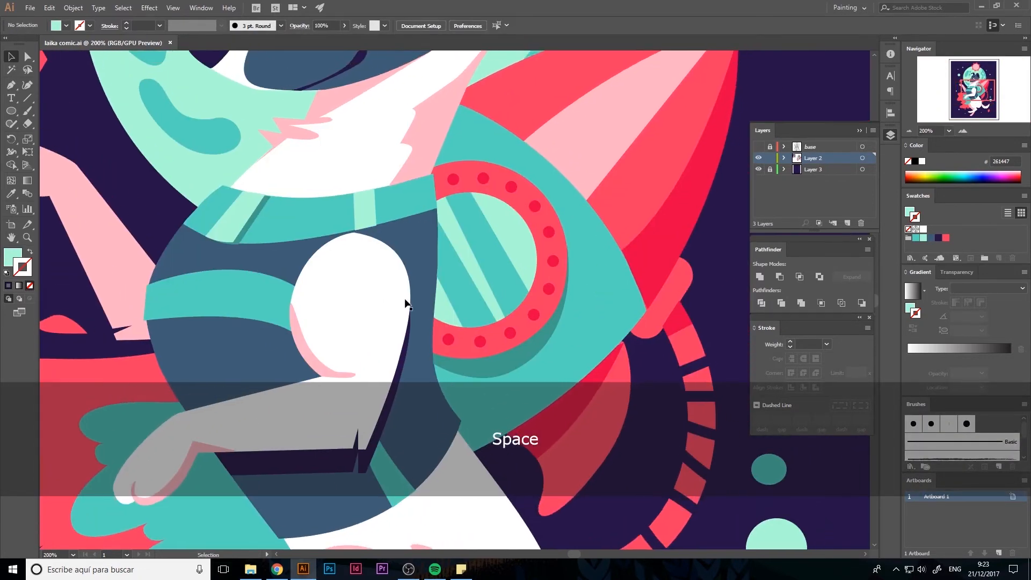
key(p)
click(922, 161)
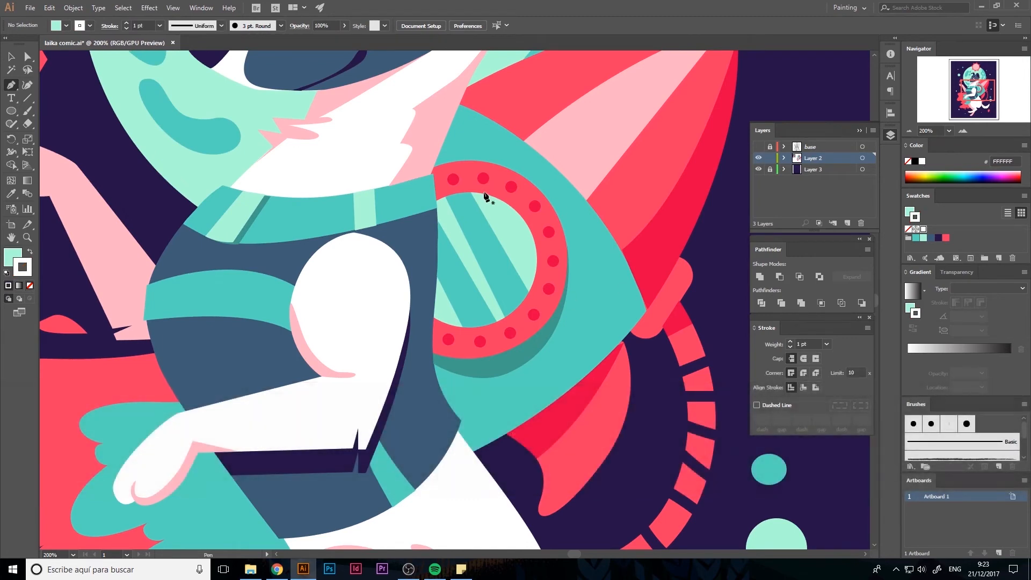
click(527, 295)
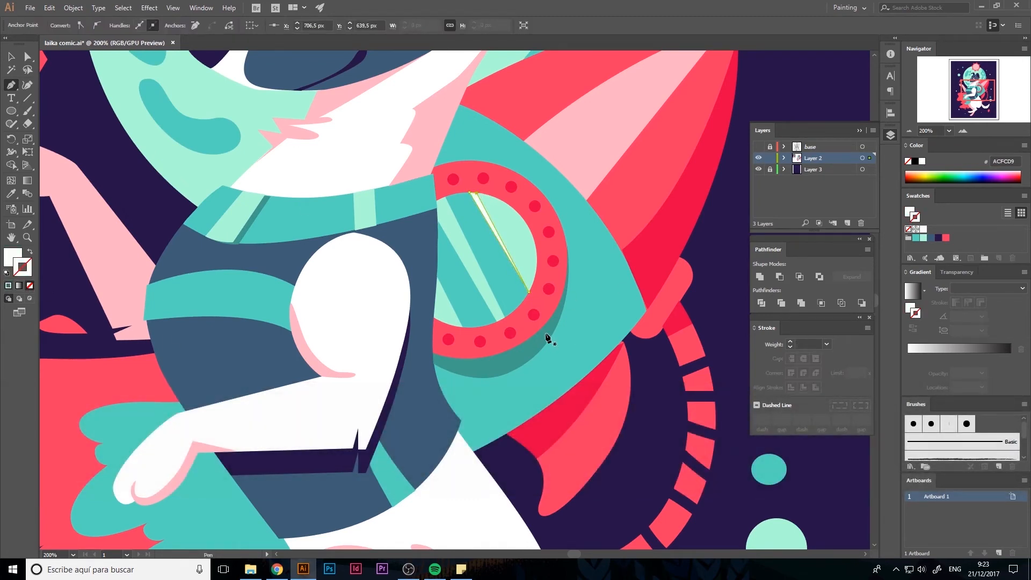
Step: Draw a second white highlight sliver along the narrow mint stripe in the middle of the jetpack's window
key(p)
click(439, 199)
click(506, 321)
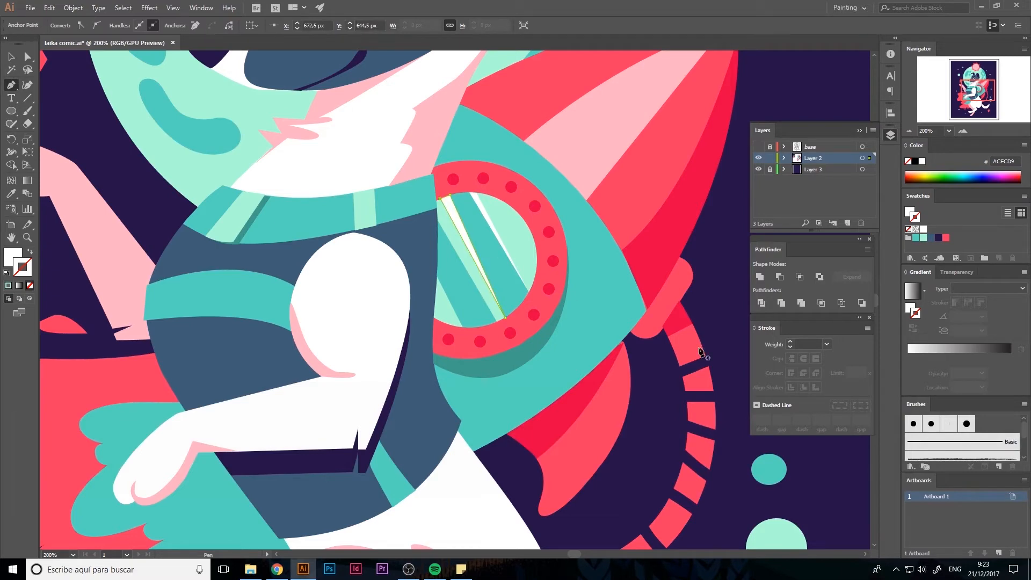
key(v)
click(715, 294)
key(ctrl+0)
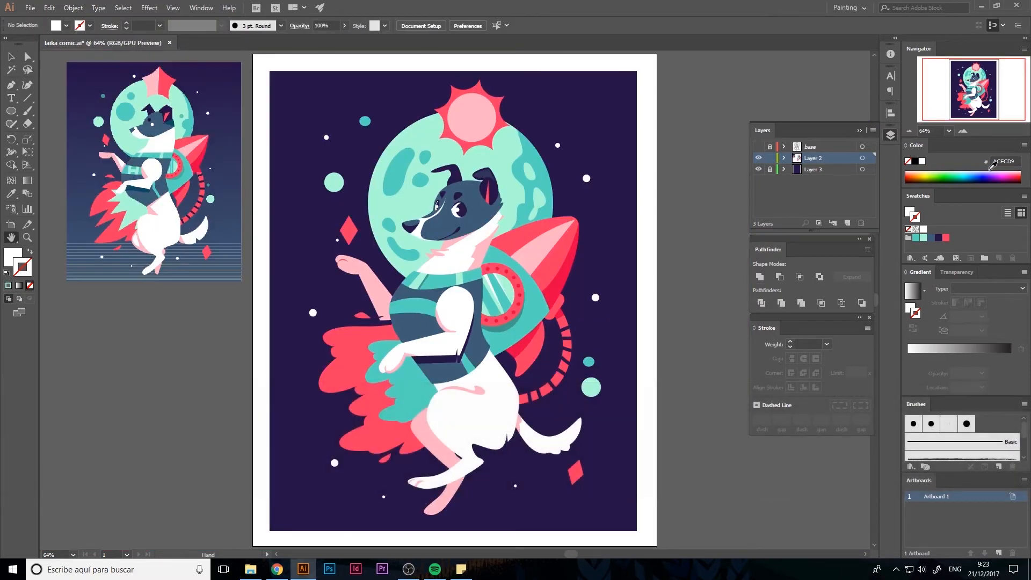
Step: Sample the dark teal and draw a curved shadow along the lower edge of the vest's chest band
click(958, 135)
click(958, 134)
click(958, 134)
drag(425, 282, 467, 290)
key(i)
click(428, 259)
key(p)
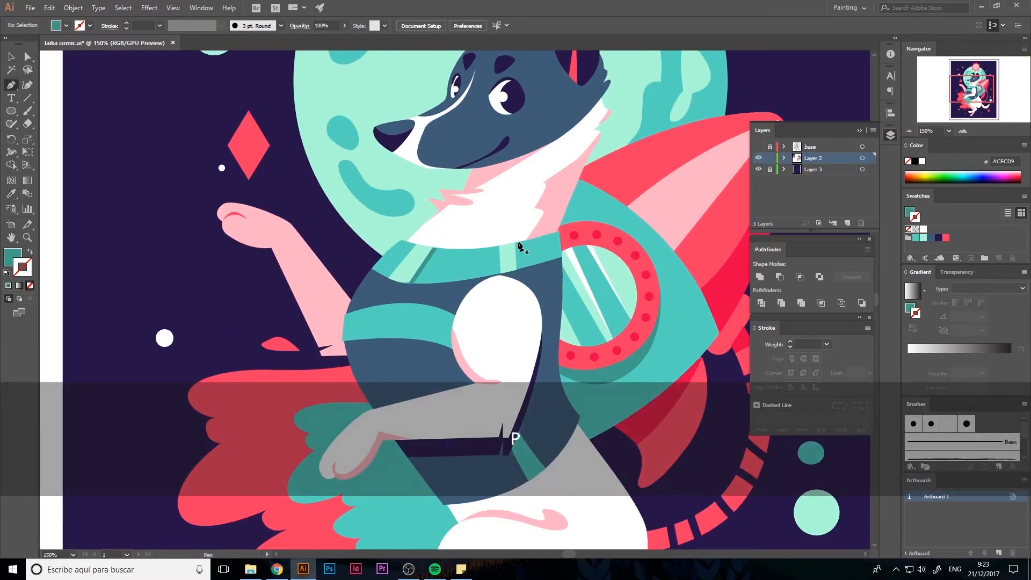
drag(409, 335, 452, 353)
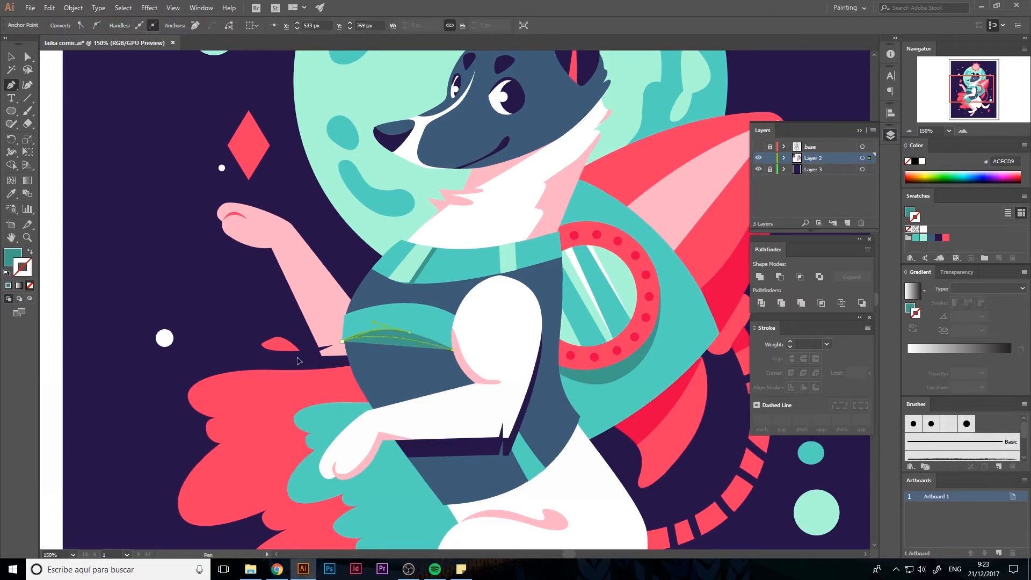
key(a)
key(v)
click(308, 344)
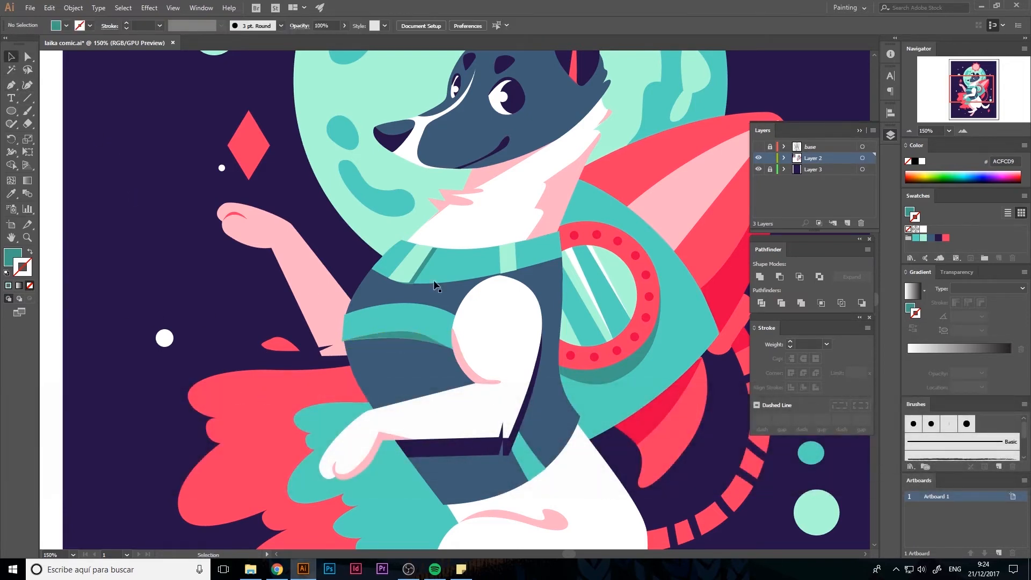
Step: Draw a mint H-shaped emblem on the vest's teal chest band with the Pen tool
key(p)
click(395, 332)
click(400, 303)
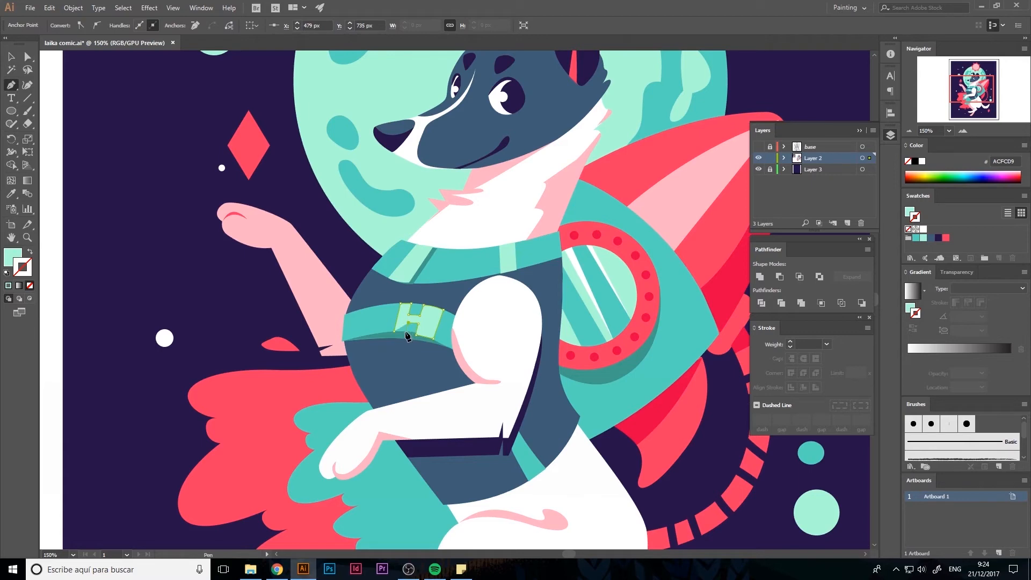
click(11, 56)
click(202, 156)
Step: Trim the pink fur shadow on the dog's neck with the Eraser tool
click(443, 211)
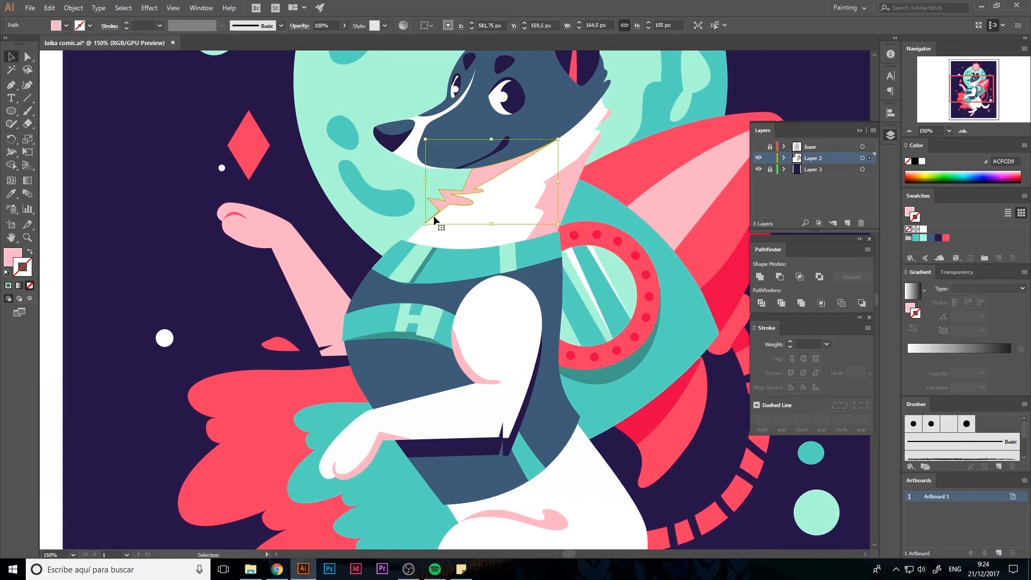
key(shift+e)
key(v)
click(164, 235)
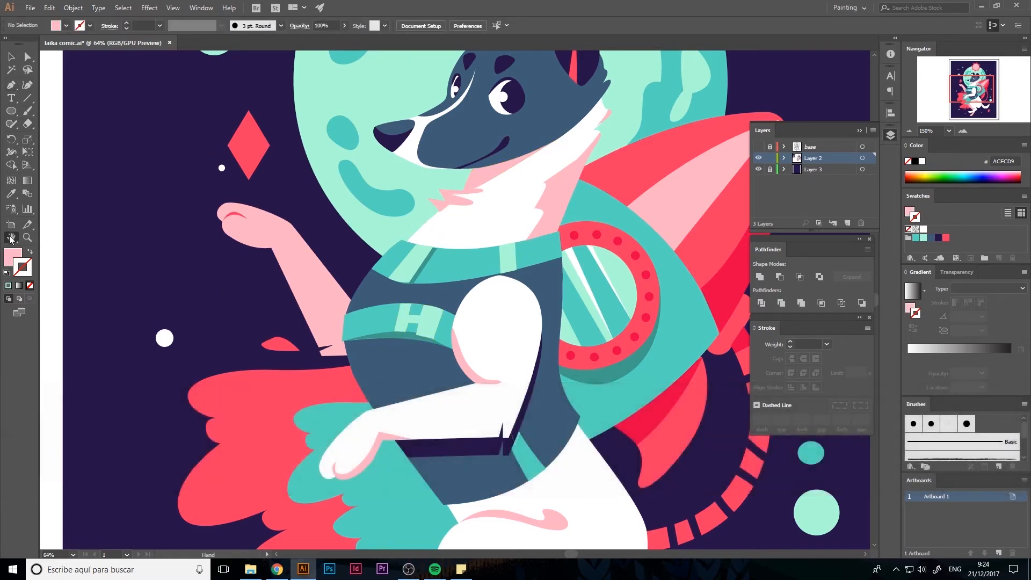
Step: Sample the coral red and draw a tapered toe mark on the dog's pink rear hind paw with the Pen tool
double_click(11, 238)
click(963, 131)
click(963, 131)
click(963, 131)
click(963, 131)
key(space)
drag(500, 504, 568, 133)
key(i)
click(402, 313)
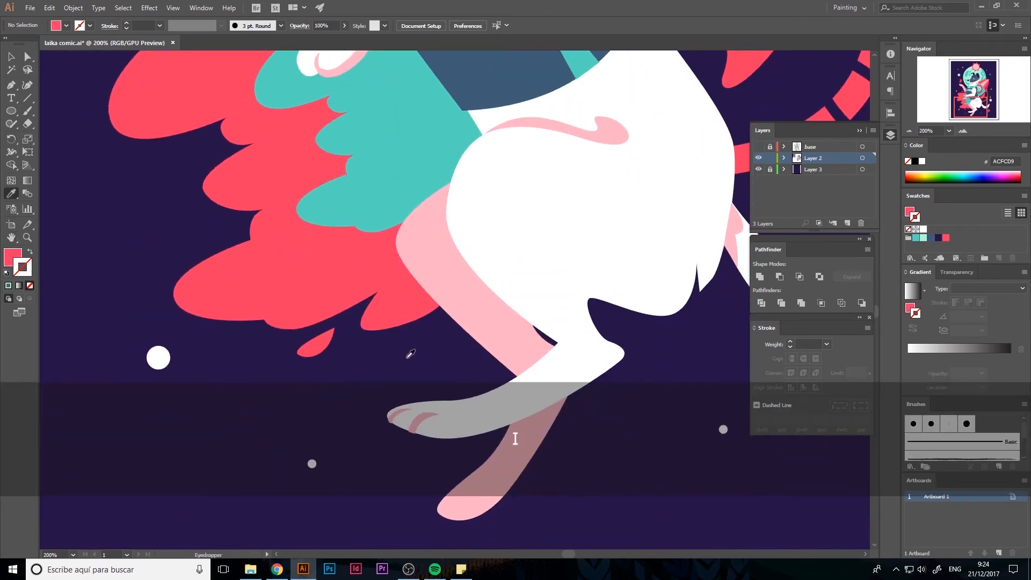
key(space)
drag(470, 393, 420, 229)
click(424, 323)
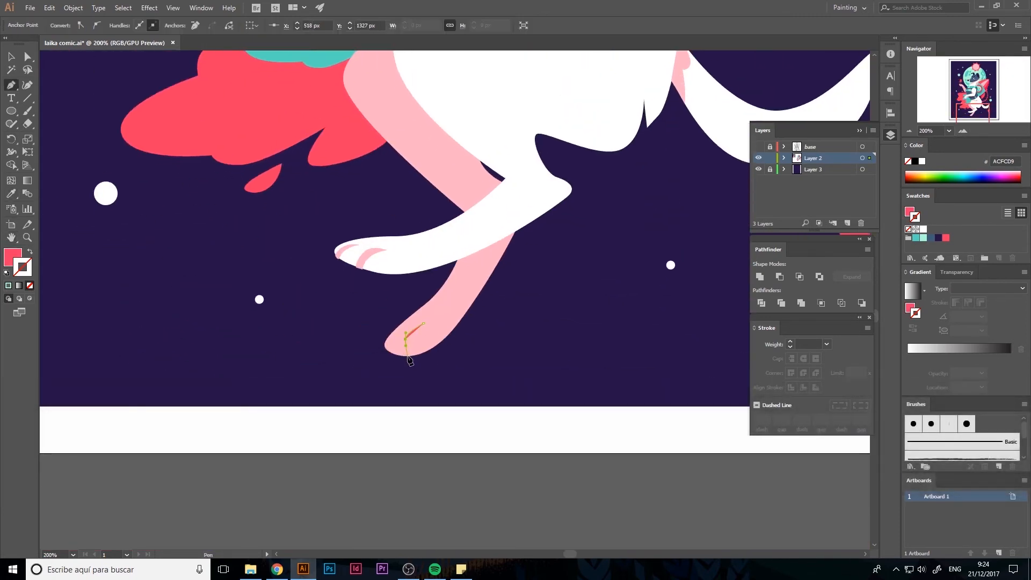
Step: Draw a second coral toe mark near the tip of the pink hind paw and refine both marks' shapes
click(391, 352)
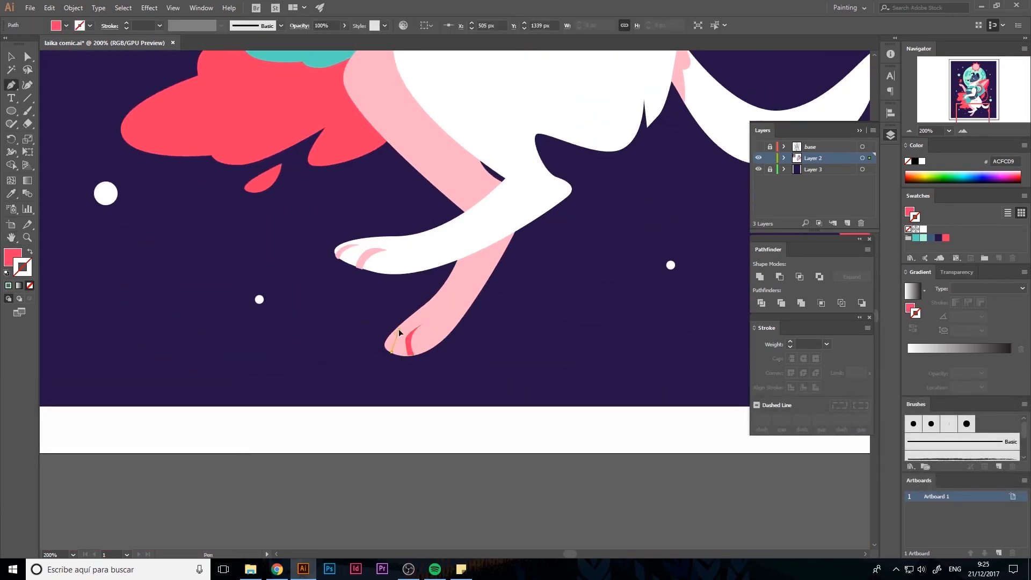
key(space)
drag(406, 331, 437, 328)
key(a)
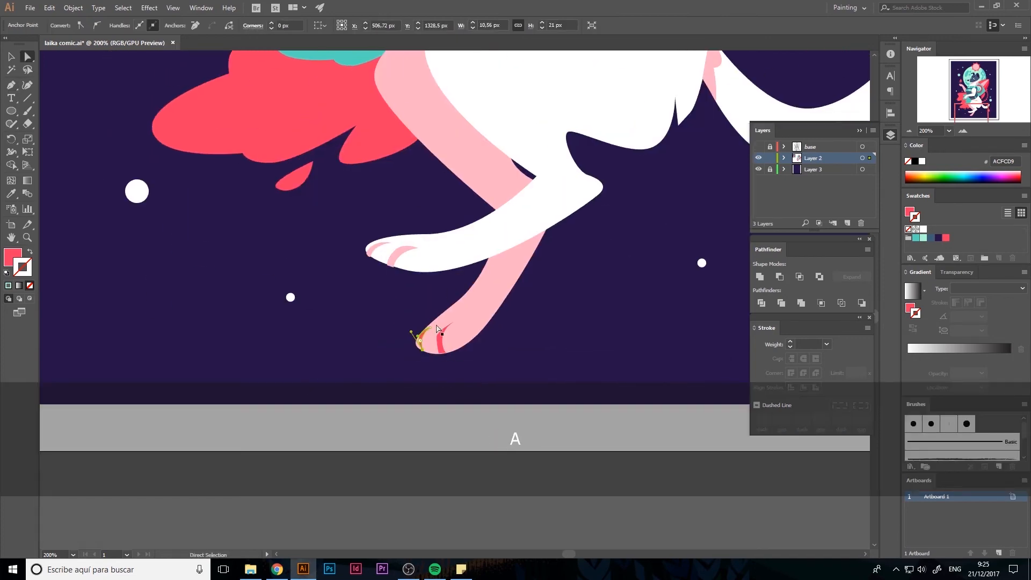
key(space)
key(shift+e)
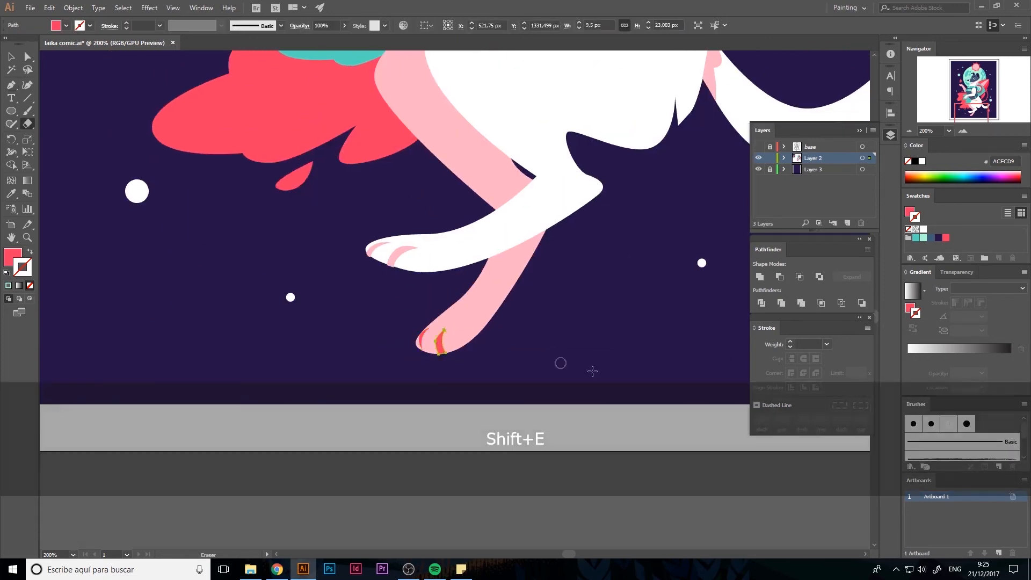
Step: Draw a small curved coral crease line at the wrist of the dog's raised pink paw with the Pen tool
key(v)
key(space)
drag(408, 81, 559, 534)
drag(340, 171, 366, 377)
key(p)
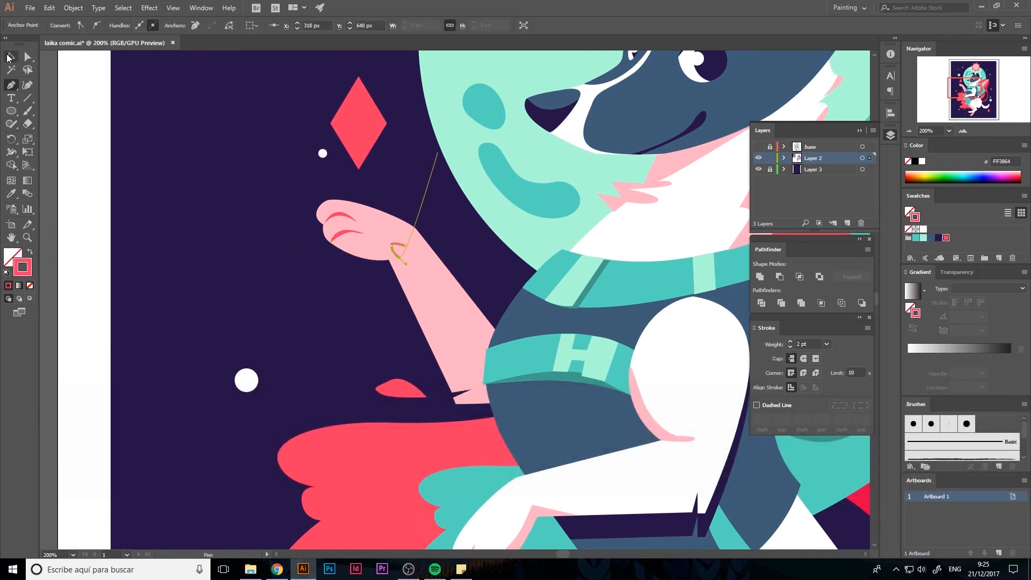
click(398, 248)
click(394, 251)
Step: Apply the tapered elliptical width profile to the wrist crease and save the illustration
click(280, 26)
click(221, 26)
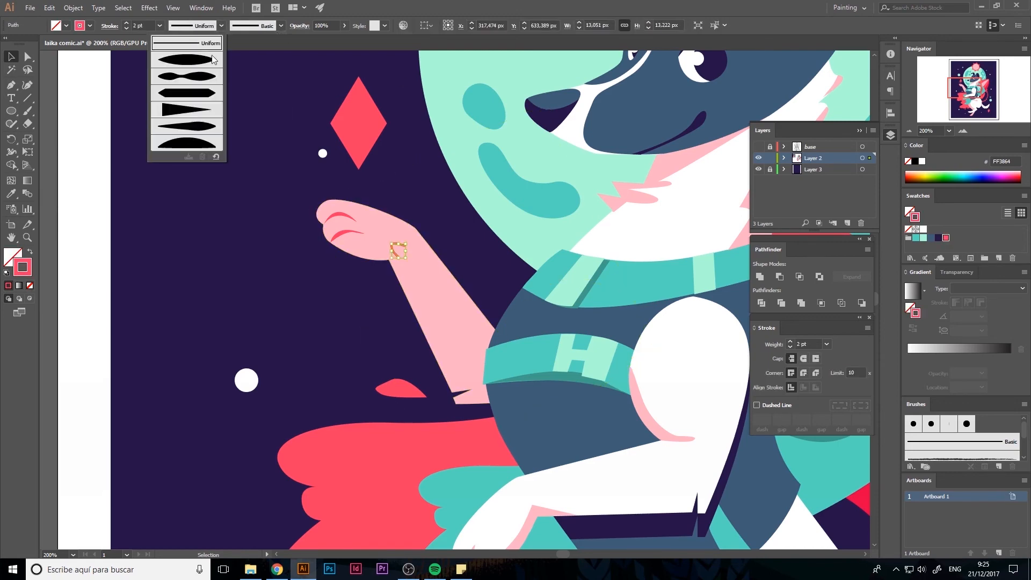
click(189, 62)
key(a)
click(105, 213)
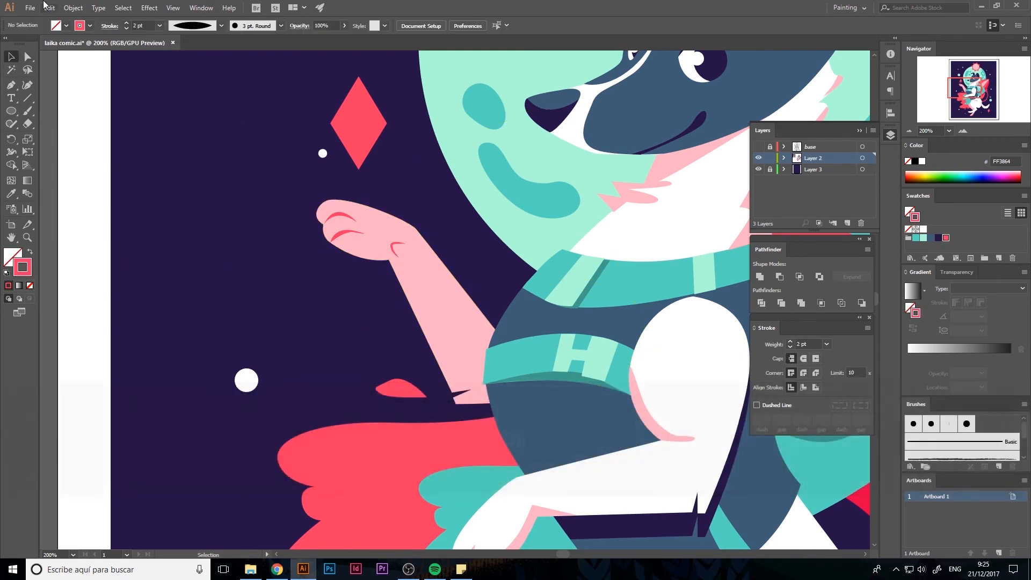
click(30, 7)
click(43, 95)
Step: Cover the right half of the sun's pink circle with a 162 px coral square and recolour the spiky sunburst deeper red
double_click(11, 238)
key(v)
click(475, 130)
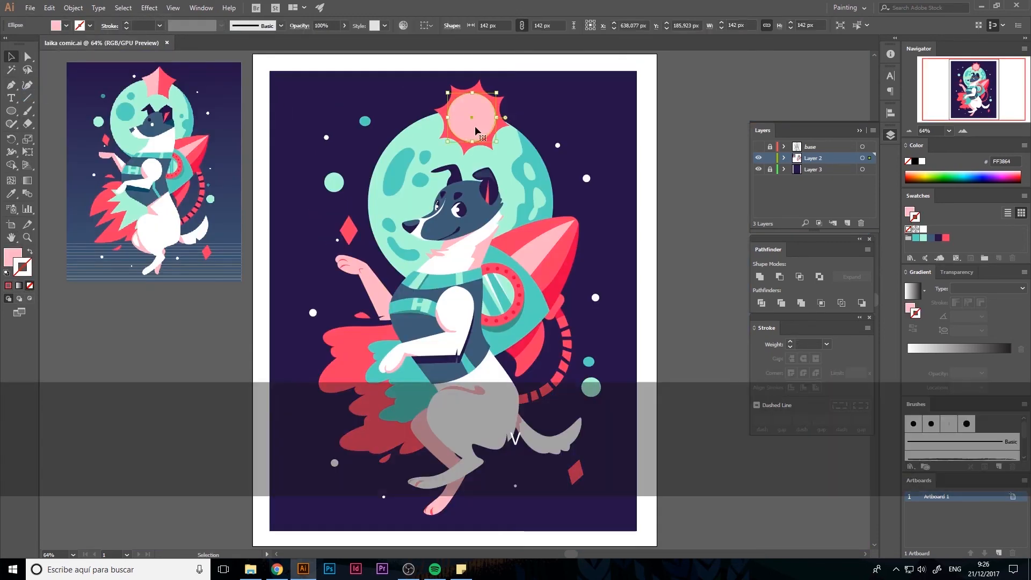
drag(470, 91, 526, 146)
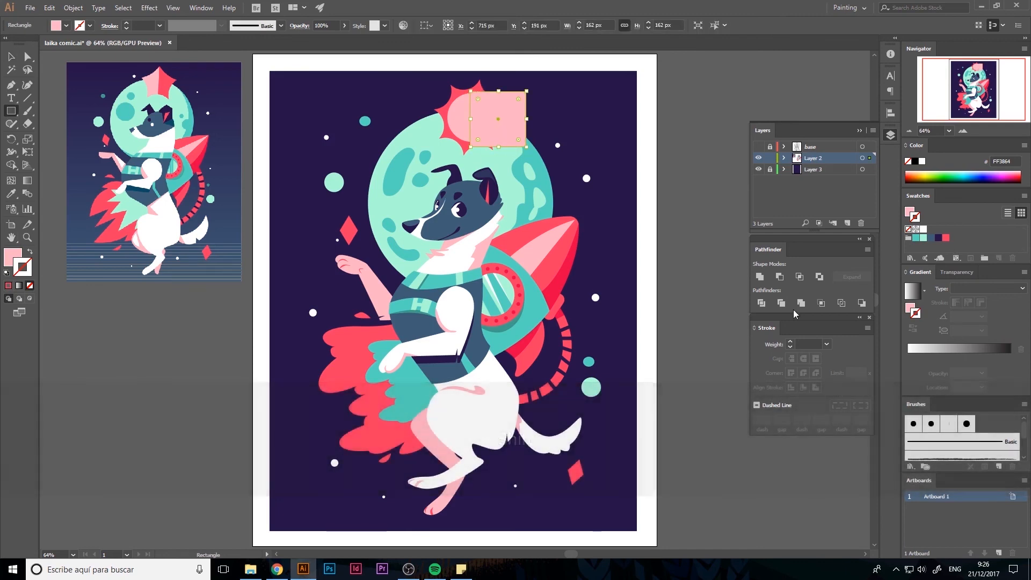
key(i)
click(572, 282)
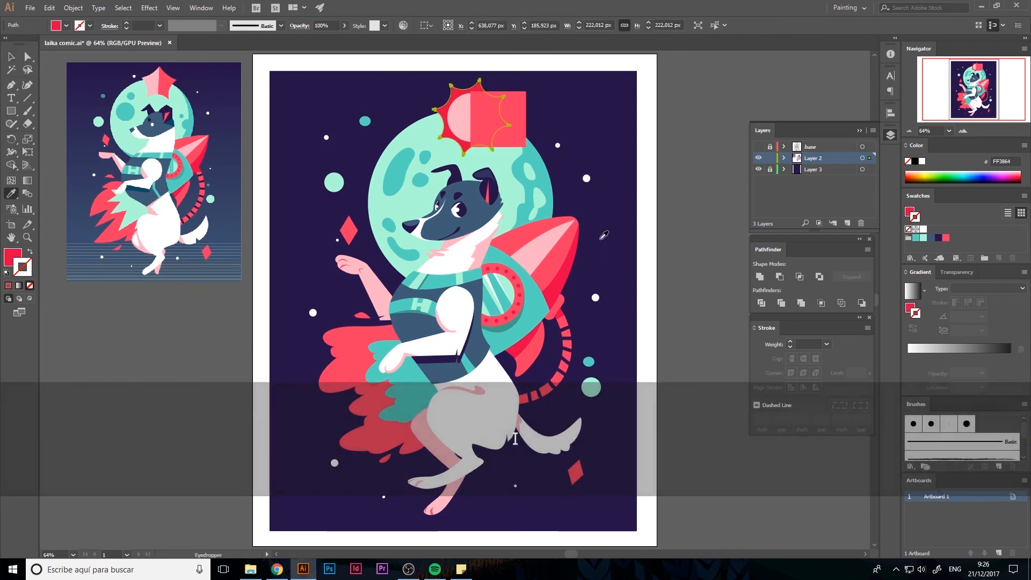
Step: Clip the coral square to a copy of the sun's circle so that it shades only the circle's right half
key(v)
shift+click(460, 125)
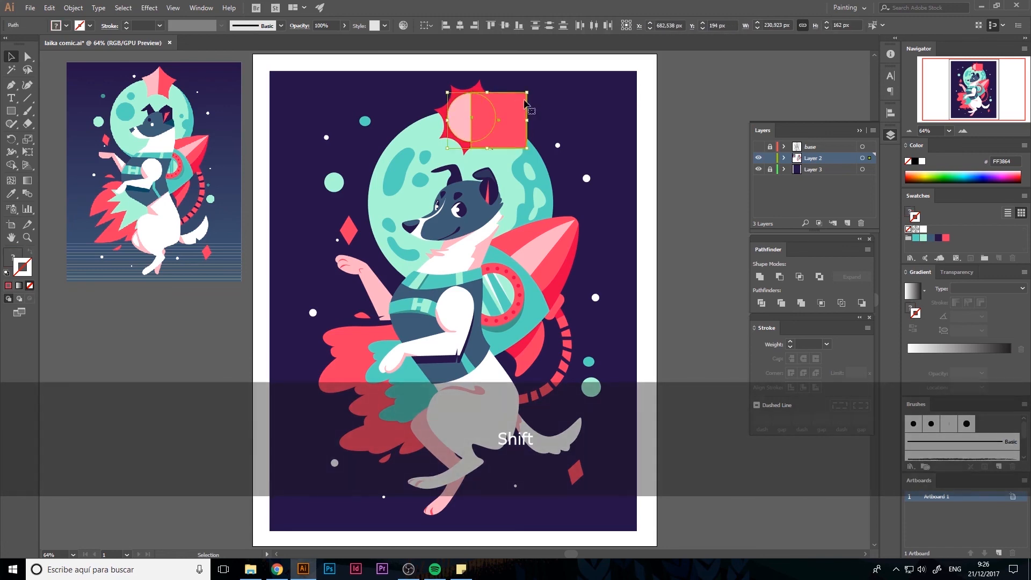
key(ctrl+c)
key(shift+ctrl+v)
right_click(524, 84)
click(569, 210)
click(361, 50)
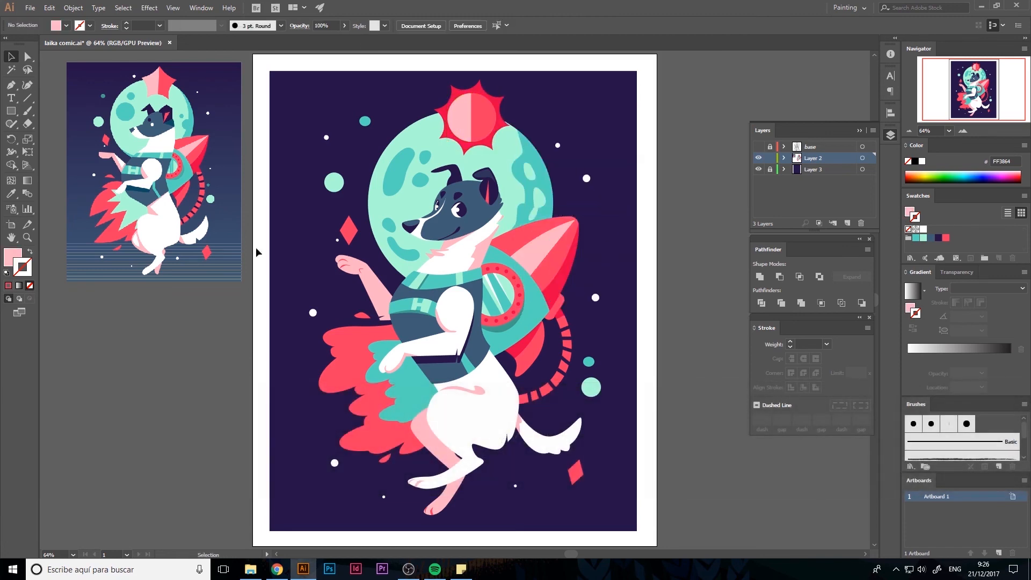
Step: Save the illustration with the two-tone sun
key(space)
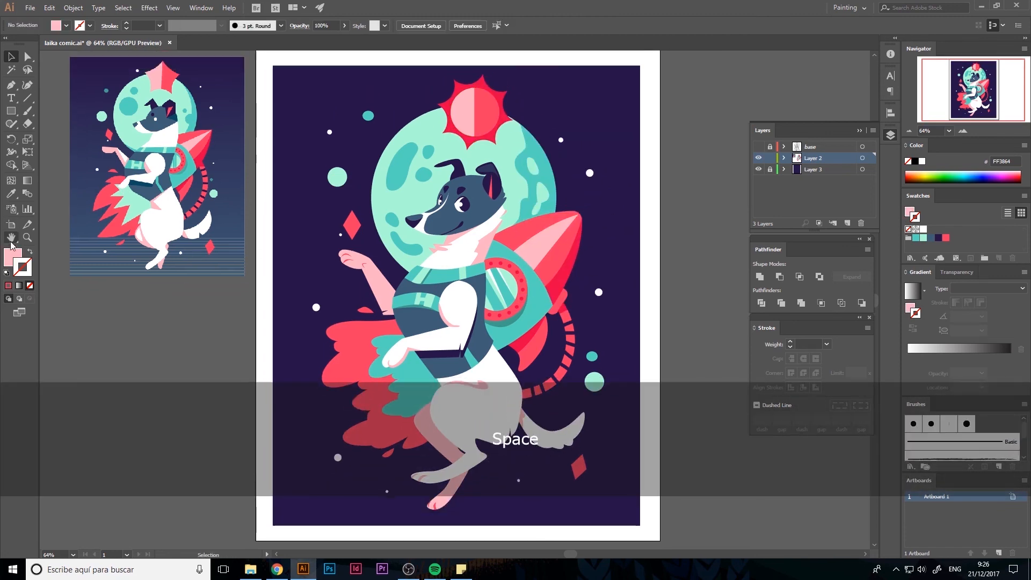
click(29, 9)
click(44, 96)
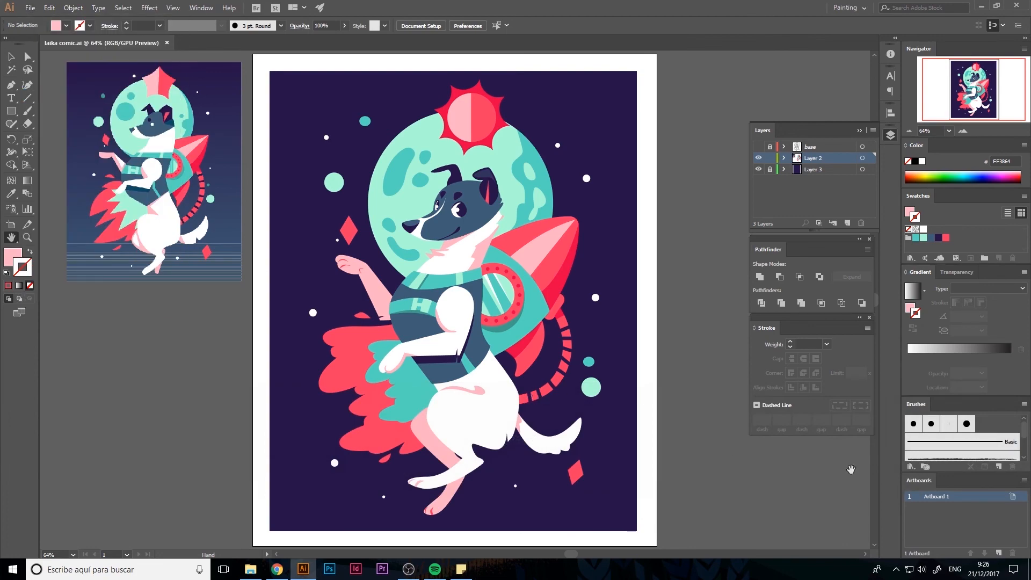